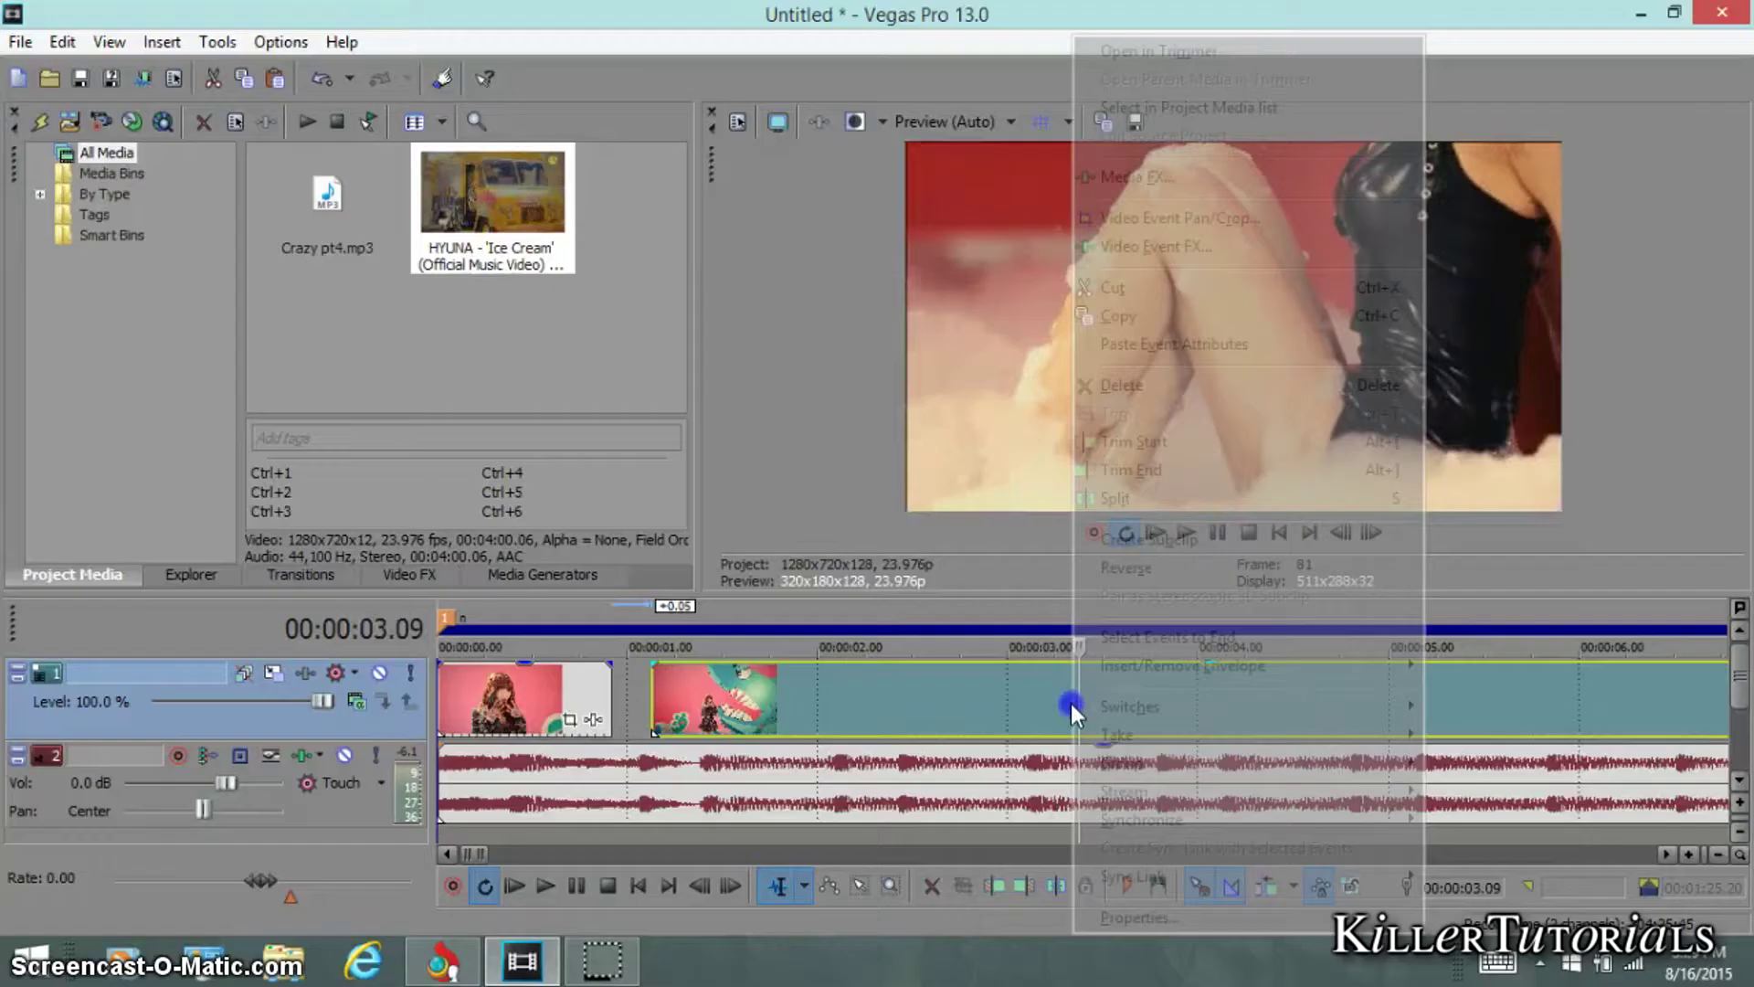
Trim the second event's end and slide it over the first with a 0.03 crossfade, then preview it
{"action": "right_click", "coordinate": [1506, 488]}
{"action": "left_click", "coordinate": [1175, 465]}
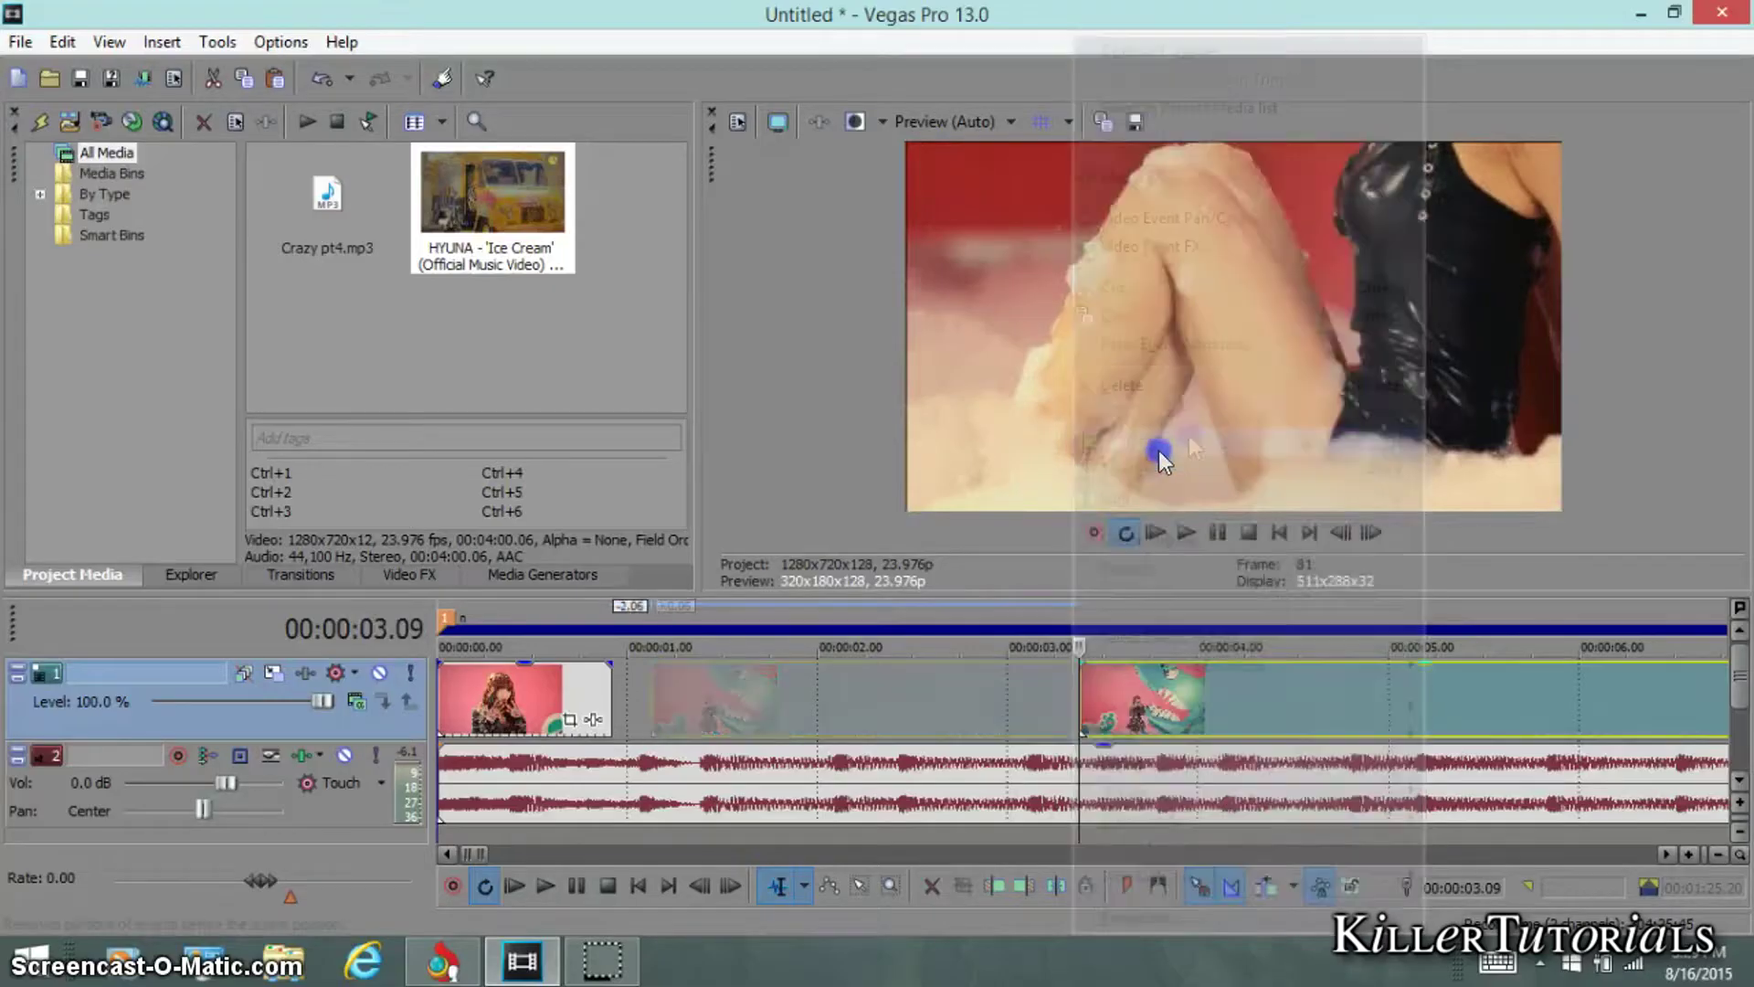
{"action": "left_click_drag", "start_coordinate": [762, 690], "coordinate": [651, 710]}
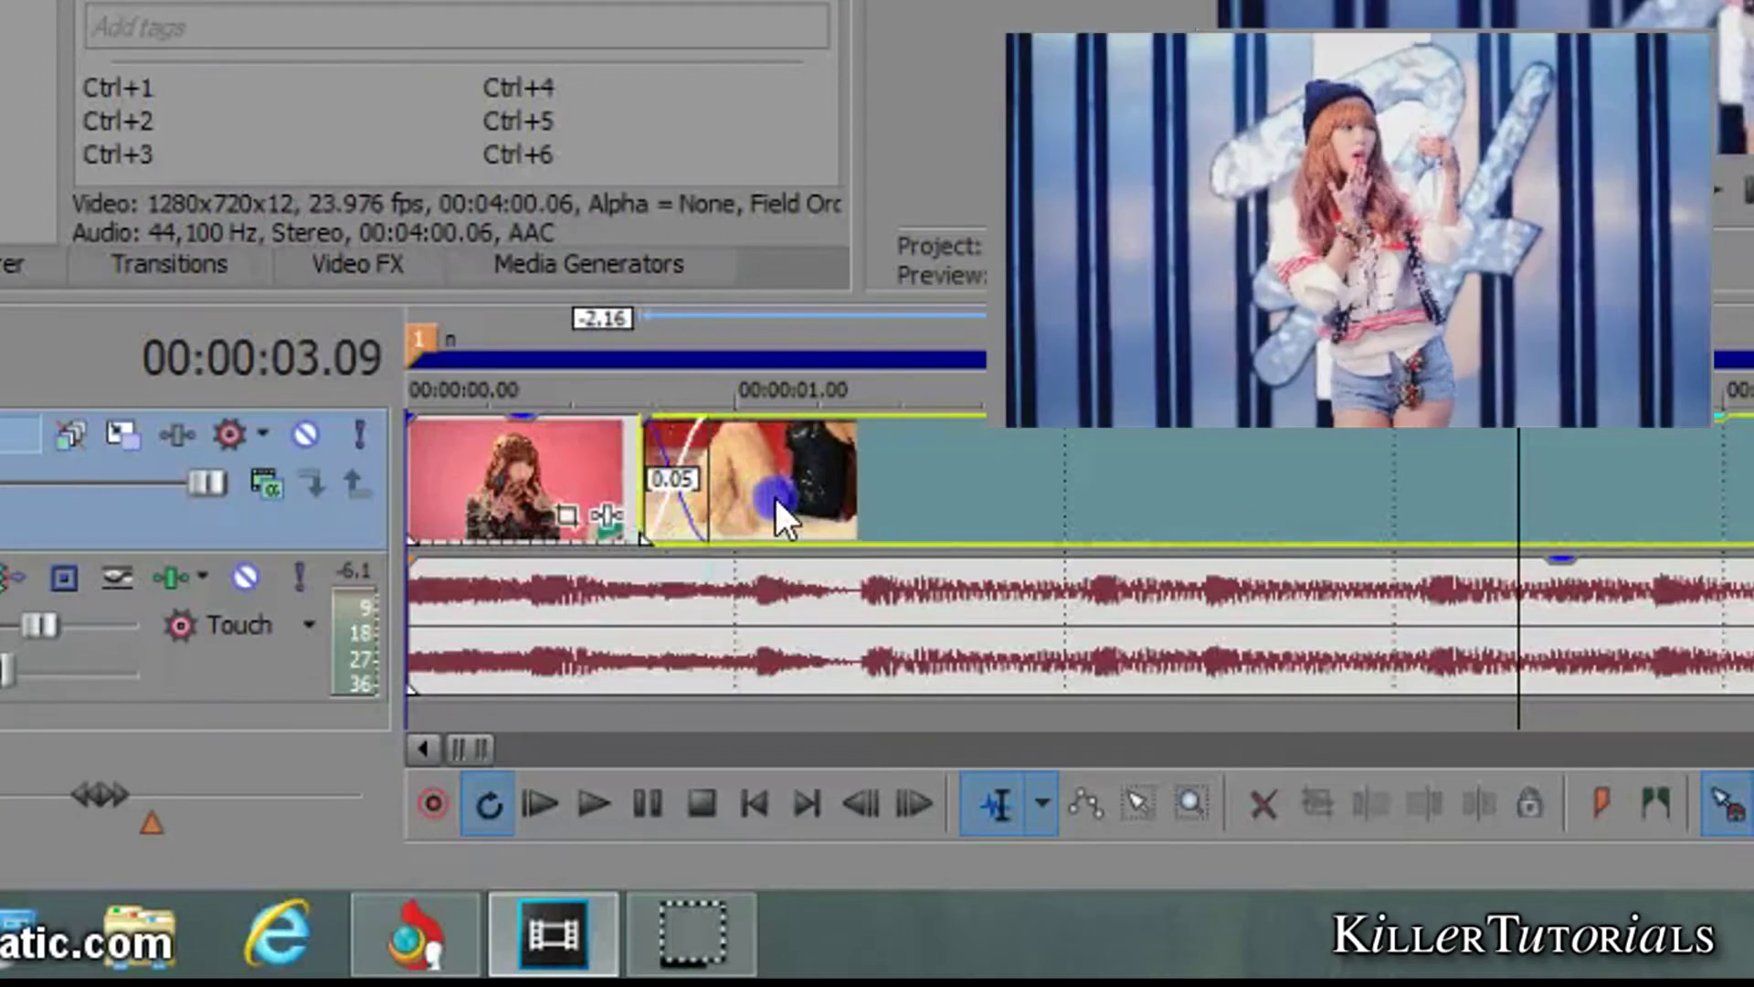
{"action": "left_click_drag", "start_coordinate": [775, 497], "coordinate": [802, 490]}
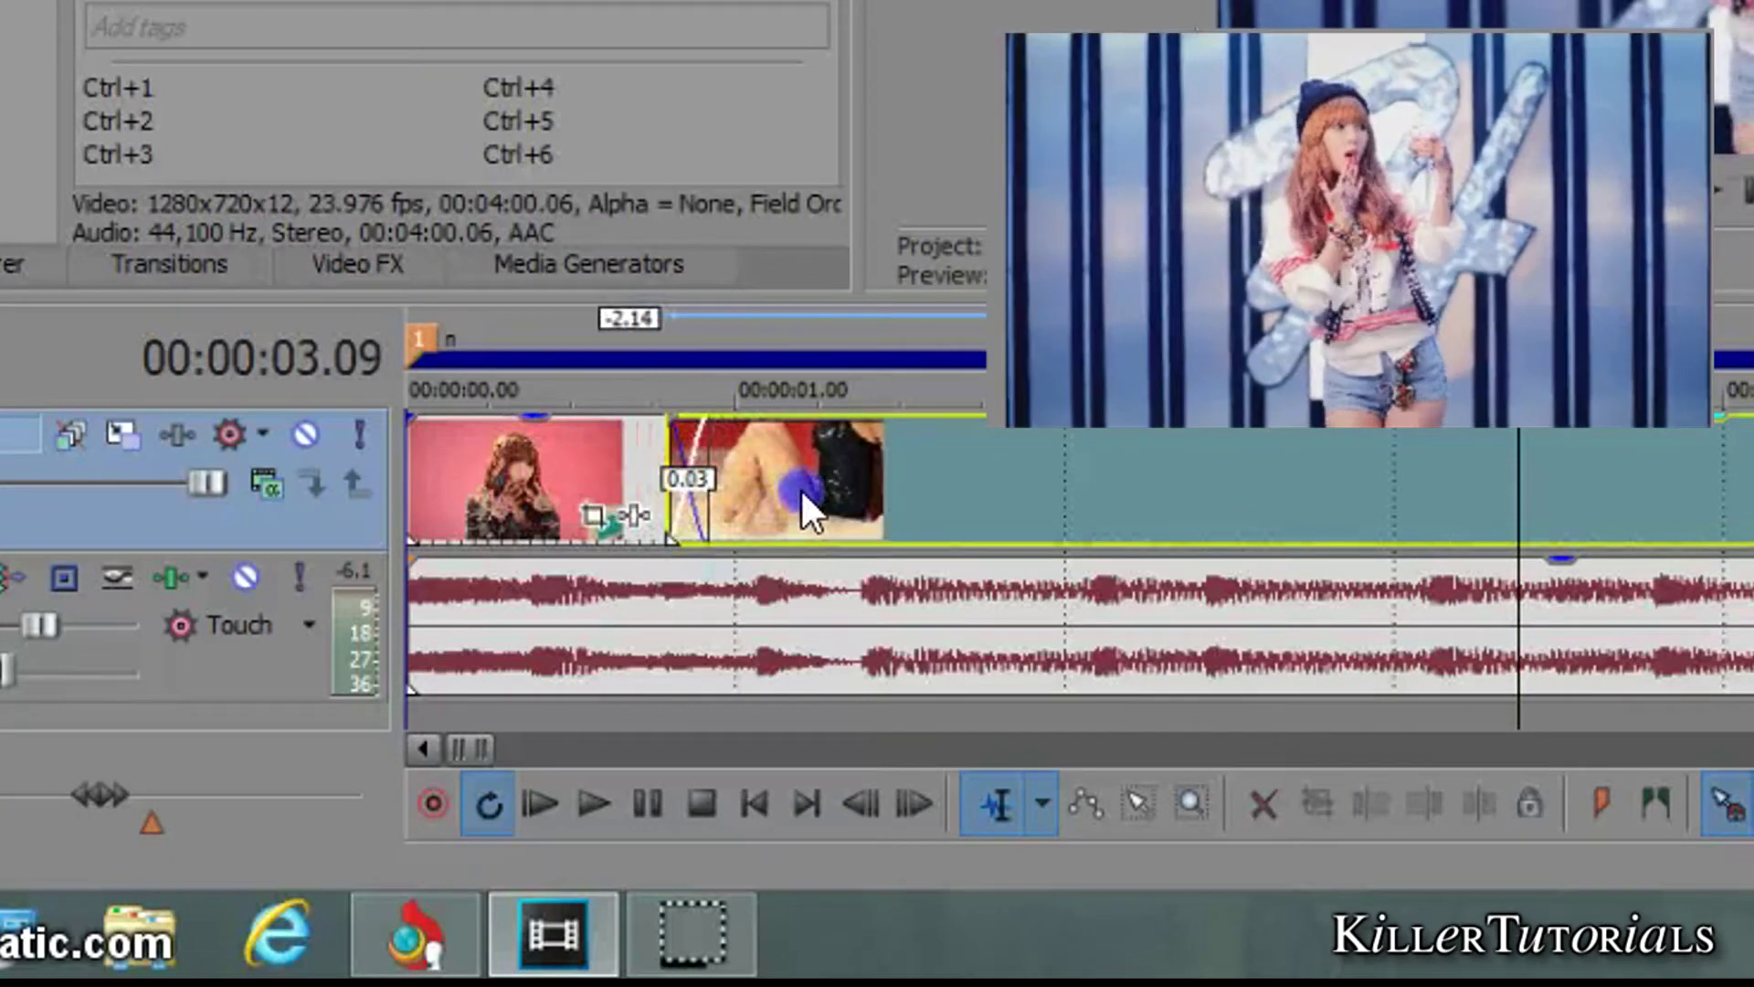
{"action": "double_click", "coordinate": [802, 489]}
{"action": "key", "text": "space"}
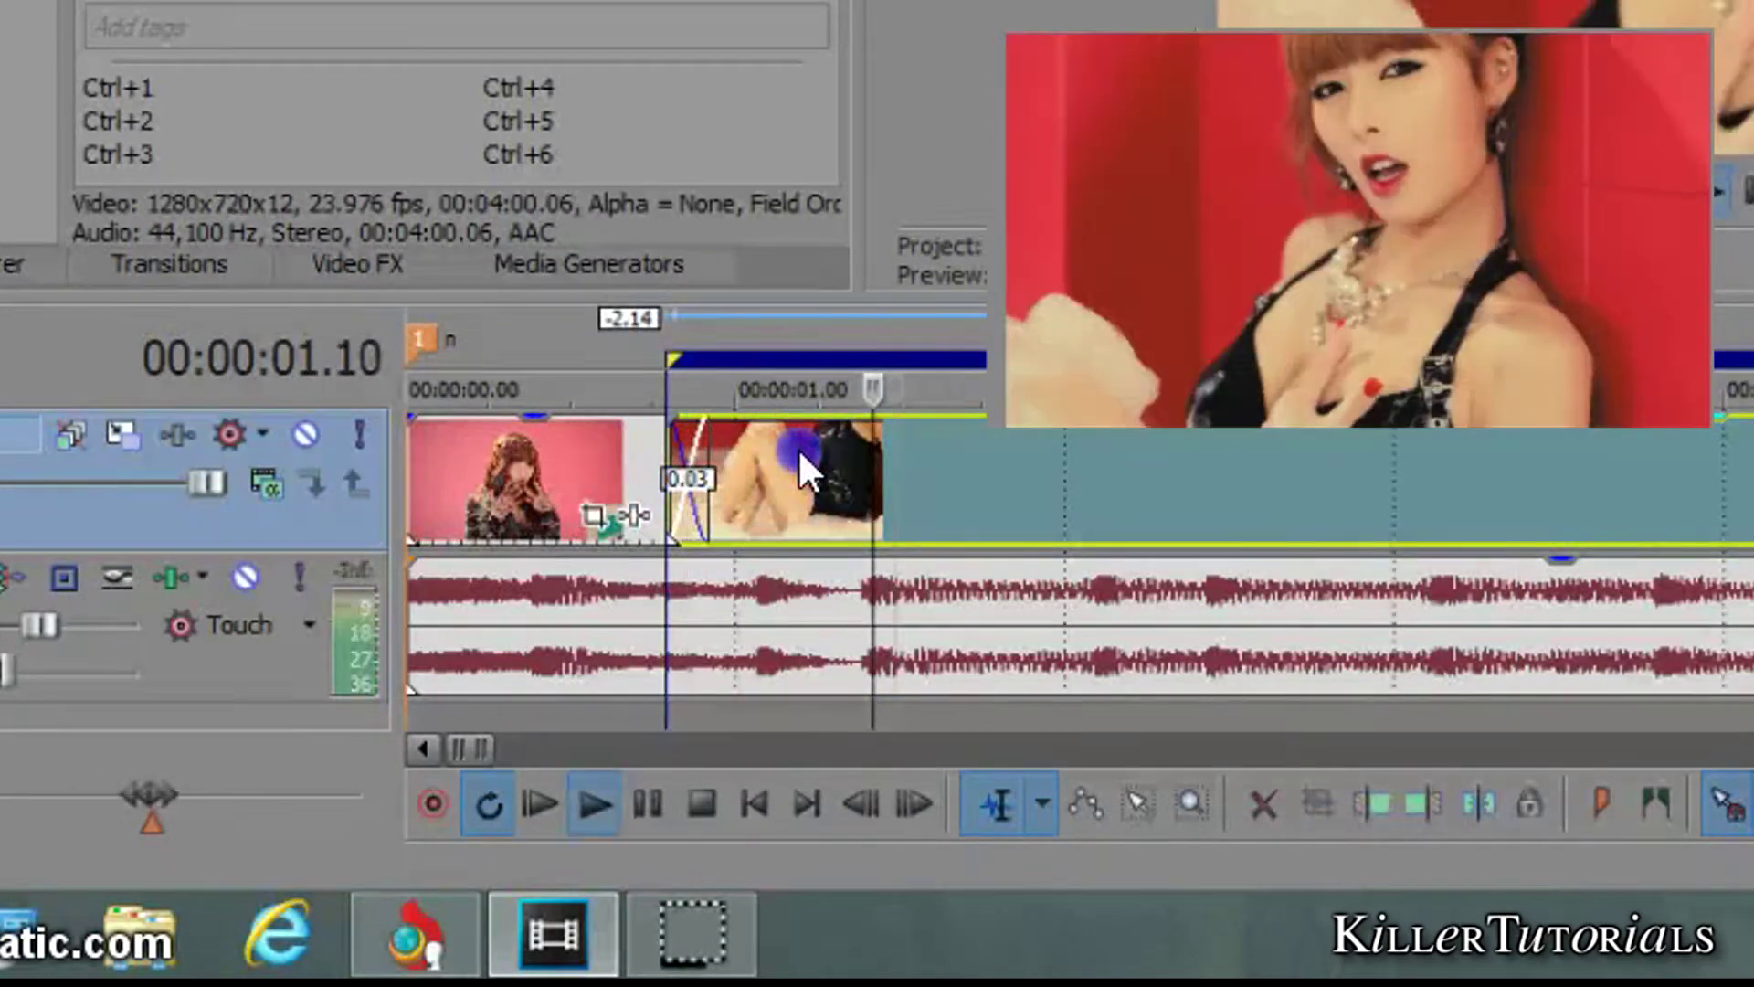
{"action": "scroll", "coordinate": [797, 447], "scroll_direction": "up", "scroll_amount": 5}
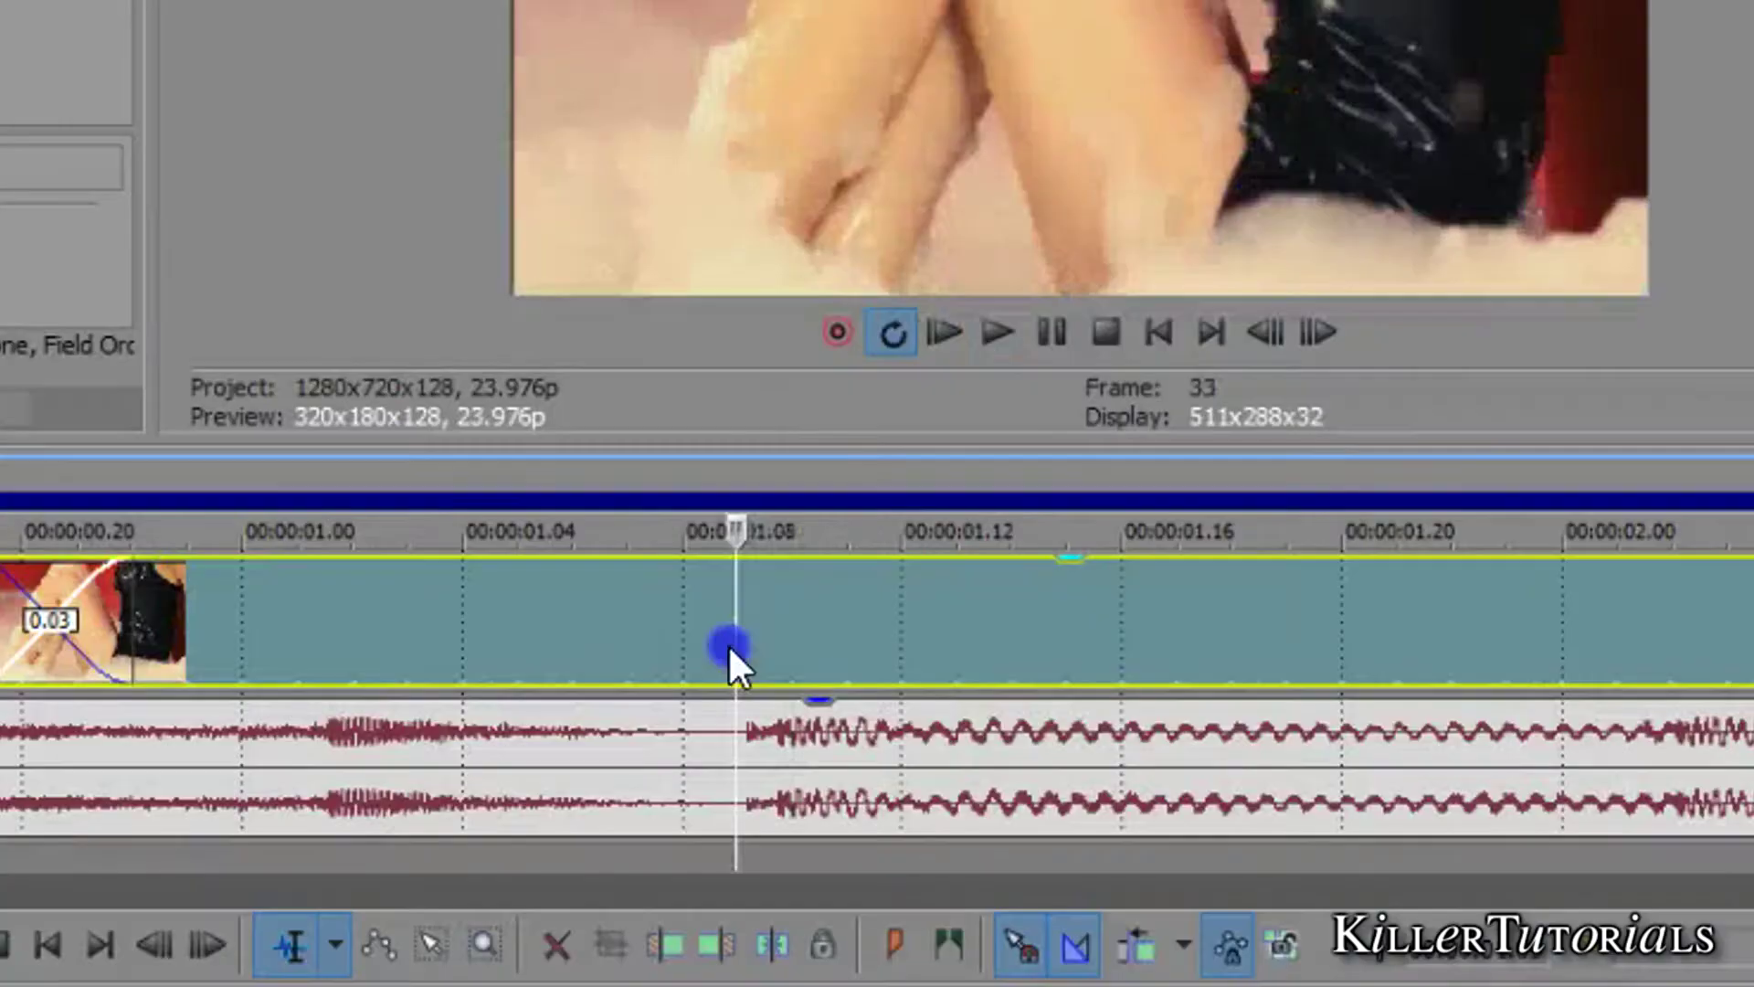
Split the video event at the playhead and open its Pan/Crop settings
{"action": "right_click", "coordinate": [1434, 511]}
{"action": "left_click", "coordinate": [944, 272]}
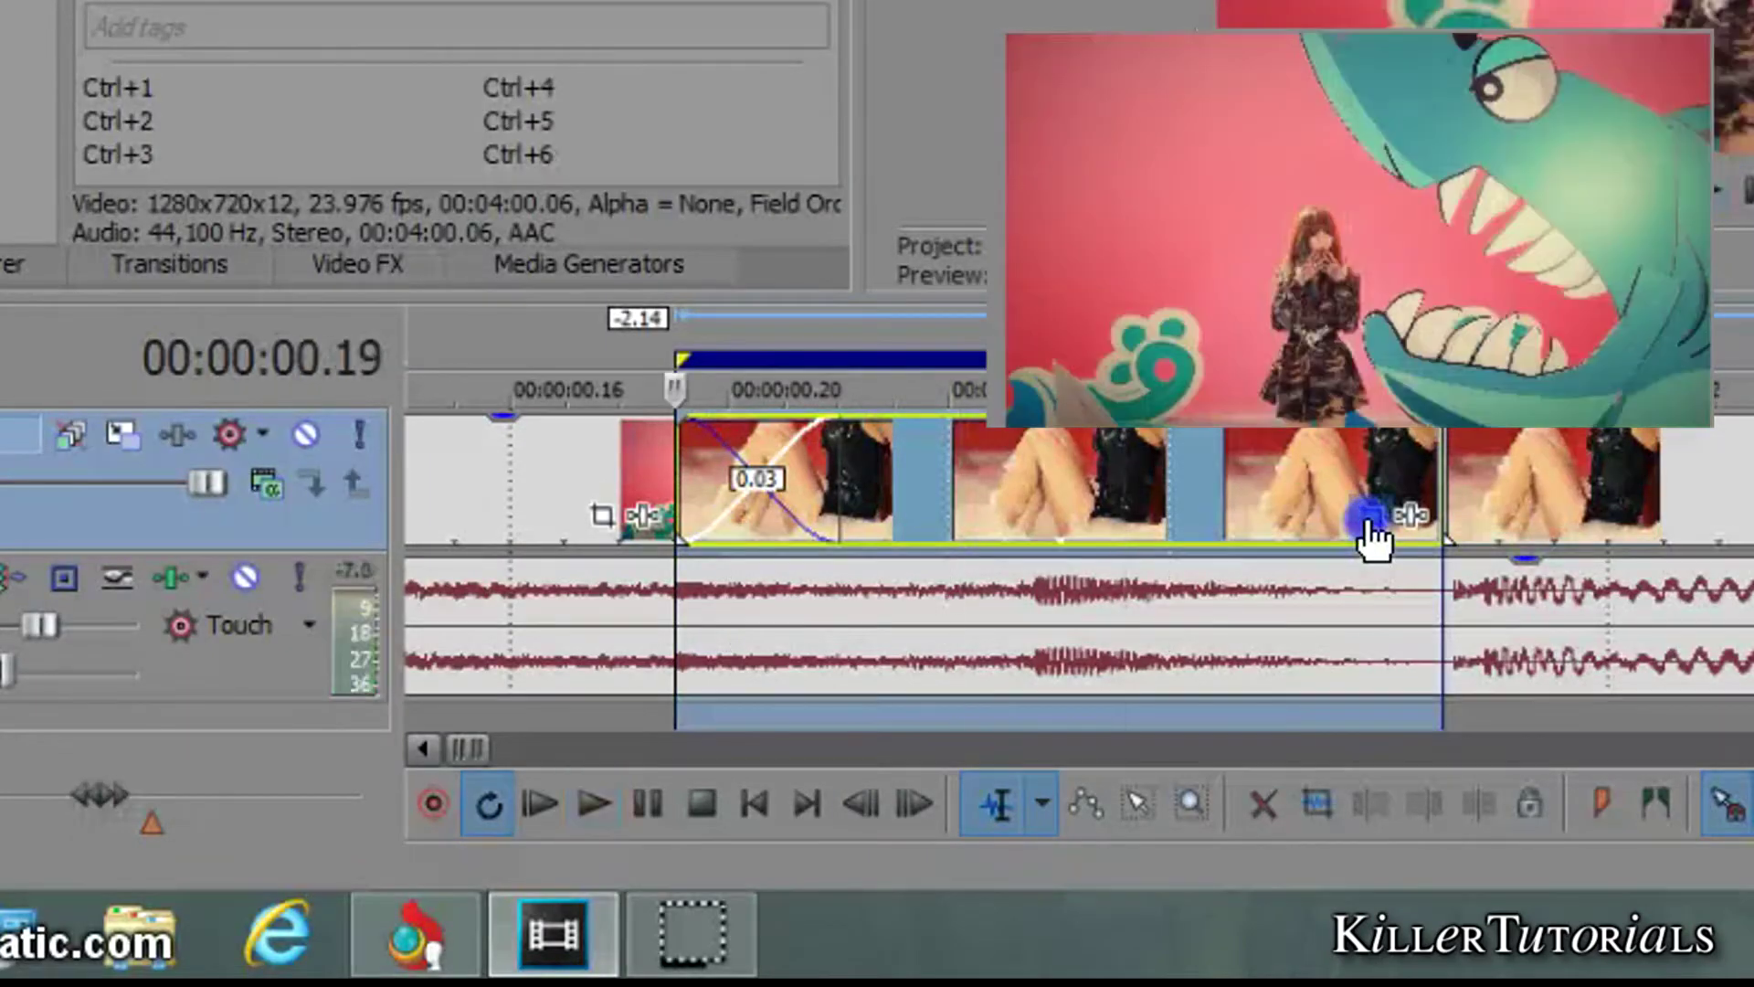
{"action": "left_click", "coordinate": [1369, 517]}
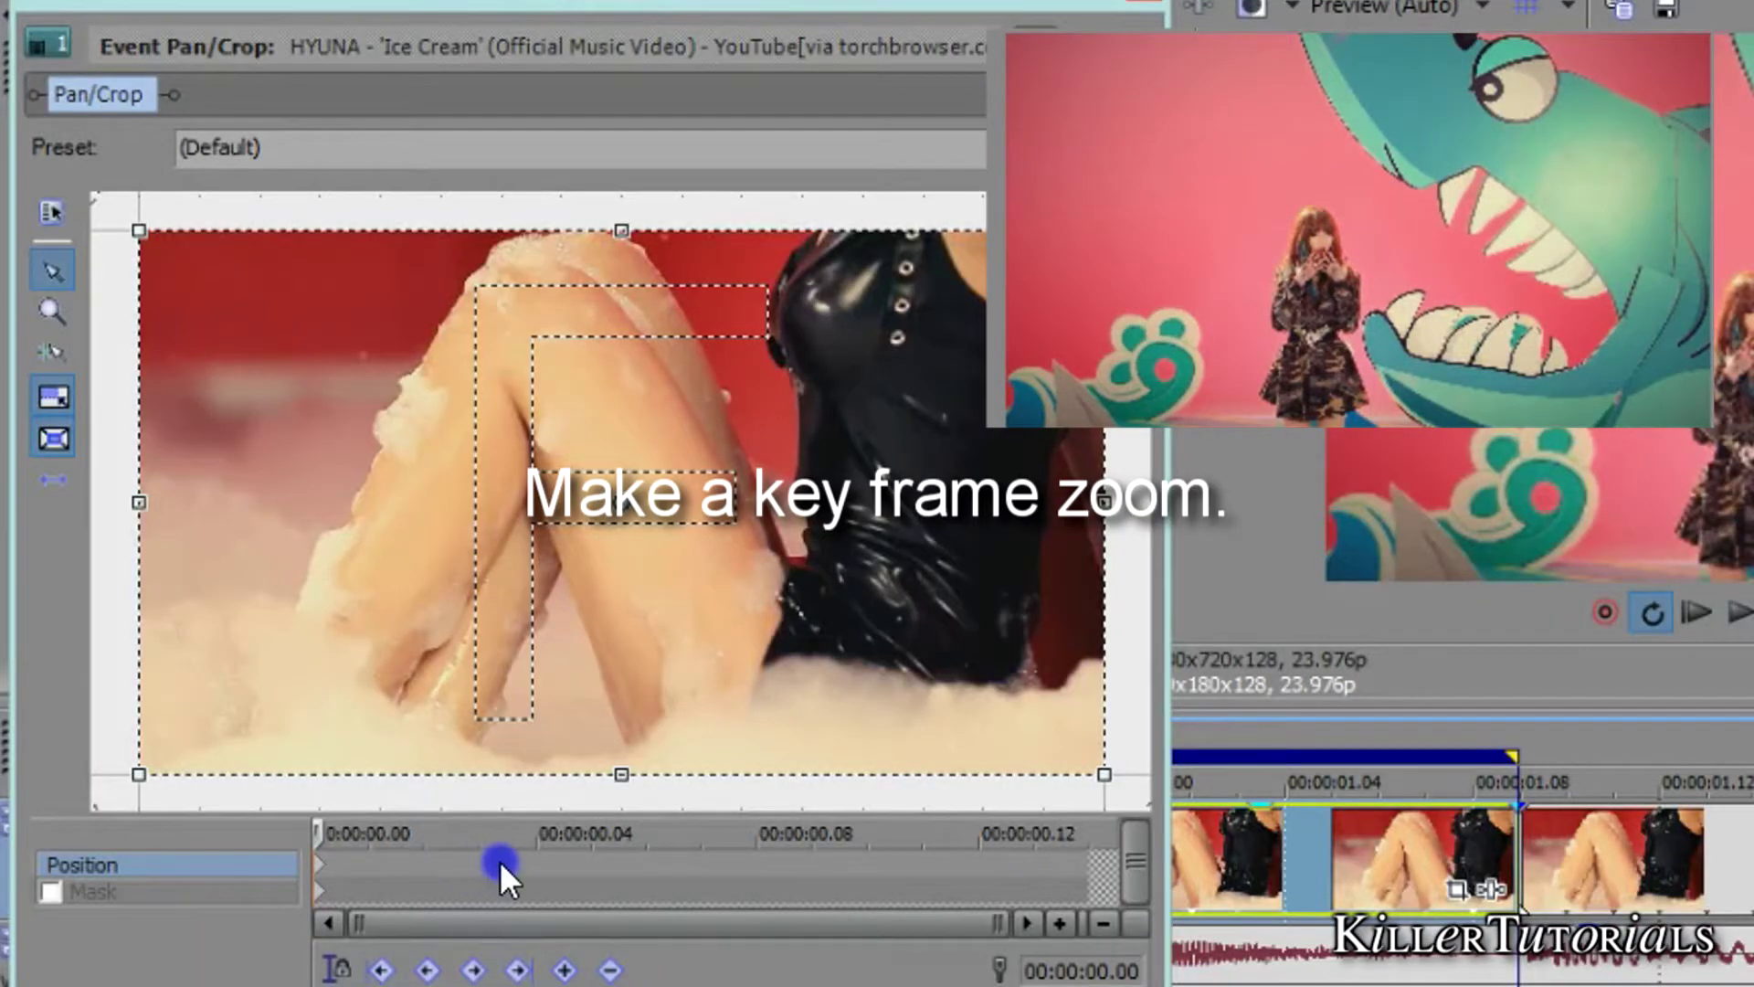
Shrink the crop frame at 00:00:00.04 for a zoom-in keyframe, then trim the event's right edge
{"action": "left_click", "coordinate": [500, 861]}
{"action": "left_click_drag", "start_coordinate": [620, 778], "coordinate": [623, 746]}
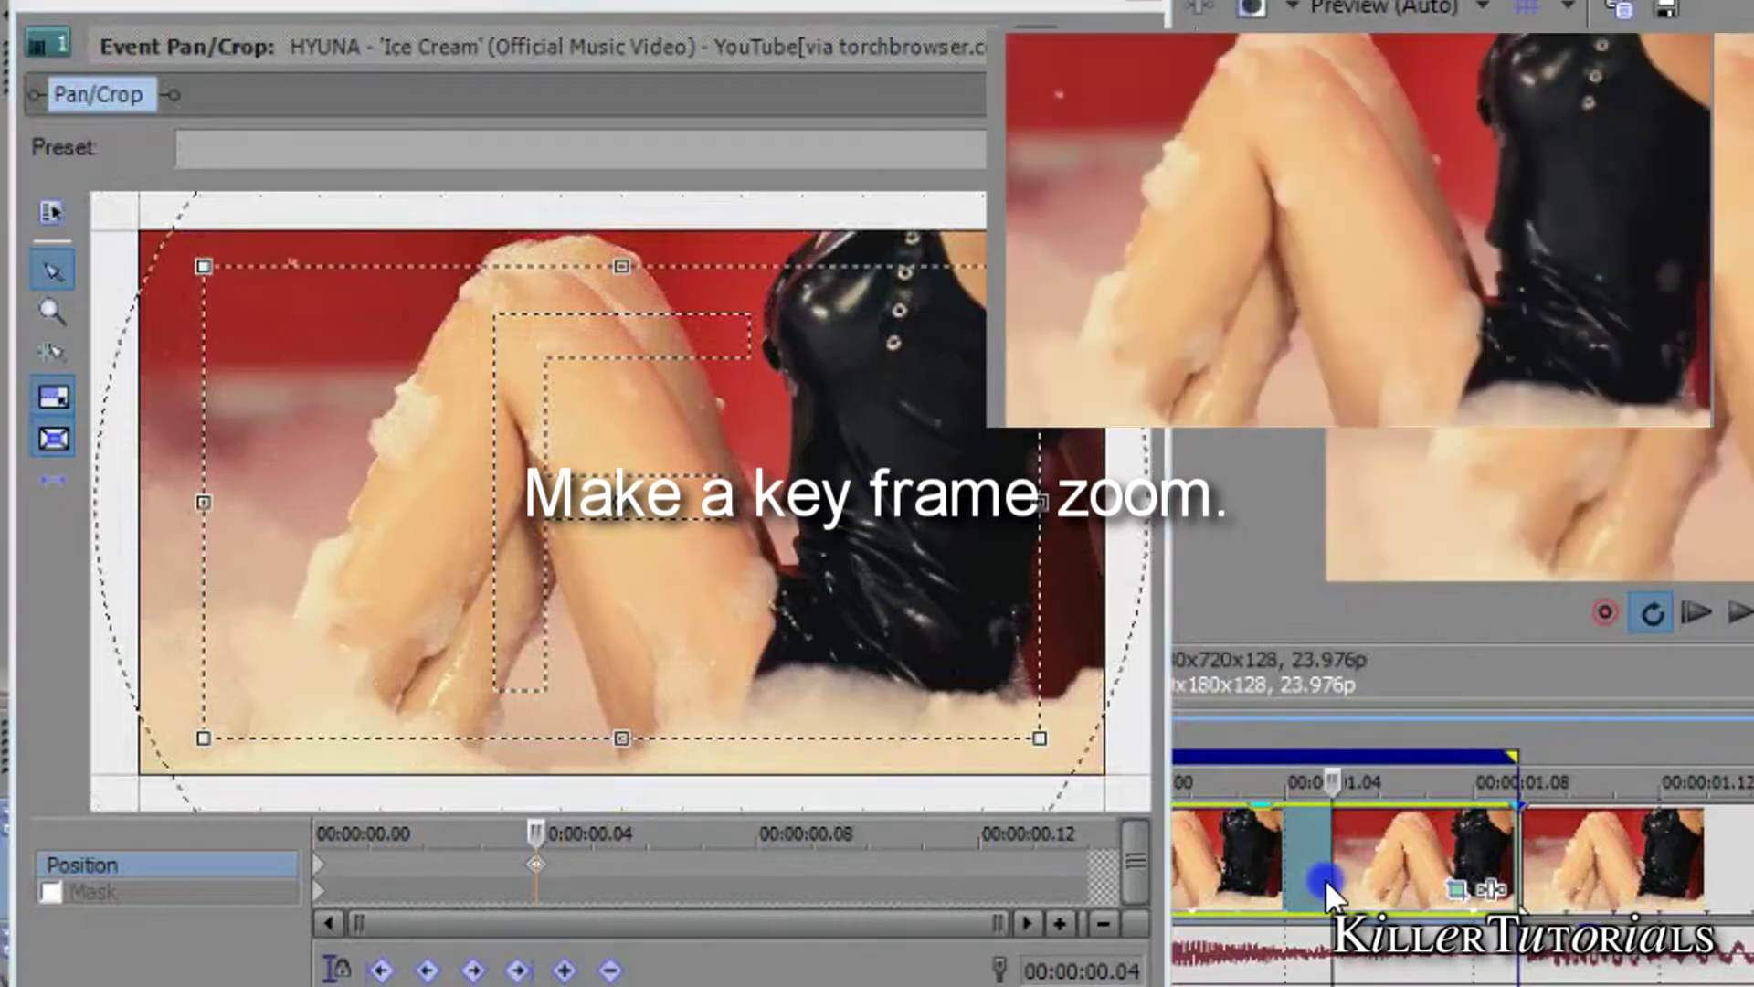
{"action": "left_click", "coordinate": [1324, 878]}
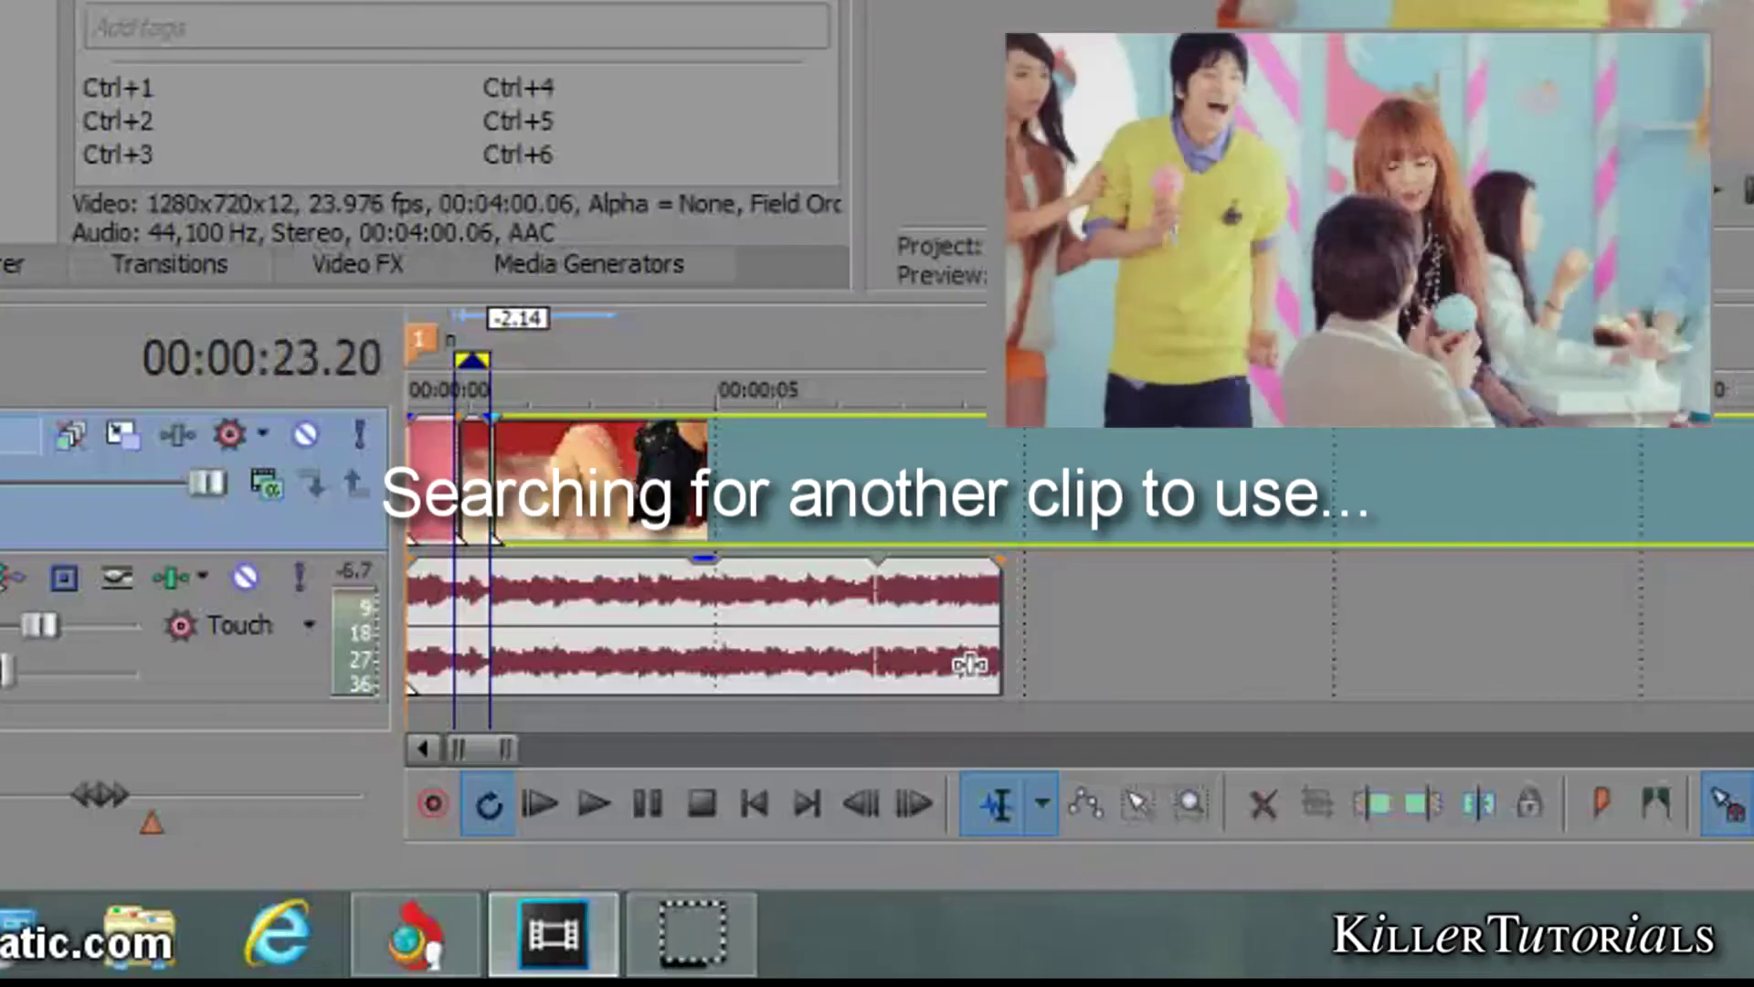
{"action": "mouse_move", "coordinate": [1753, 537]}
{"action": "left_mouse_down"}
{"action": "mouse_move", "coordinate": [1696, 536]}
{"action": "mouse_move", "coordinate": [1723, 548]}
{"action": "left_mouse_up"}
Trim the previous event's end and place the ice-cream clip overlapping it by 0.03
{"action": "right_click", "coordinate": [1723, 548]}
{"action": "left_click", "coordinate": [1449, 345]}
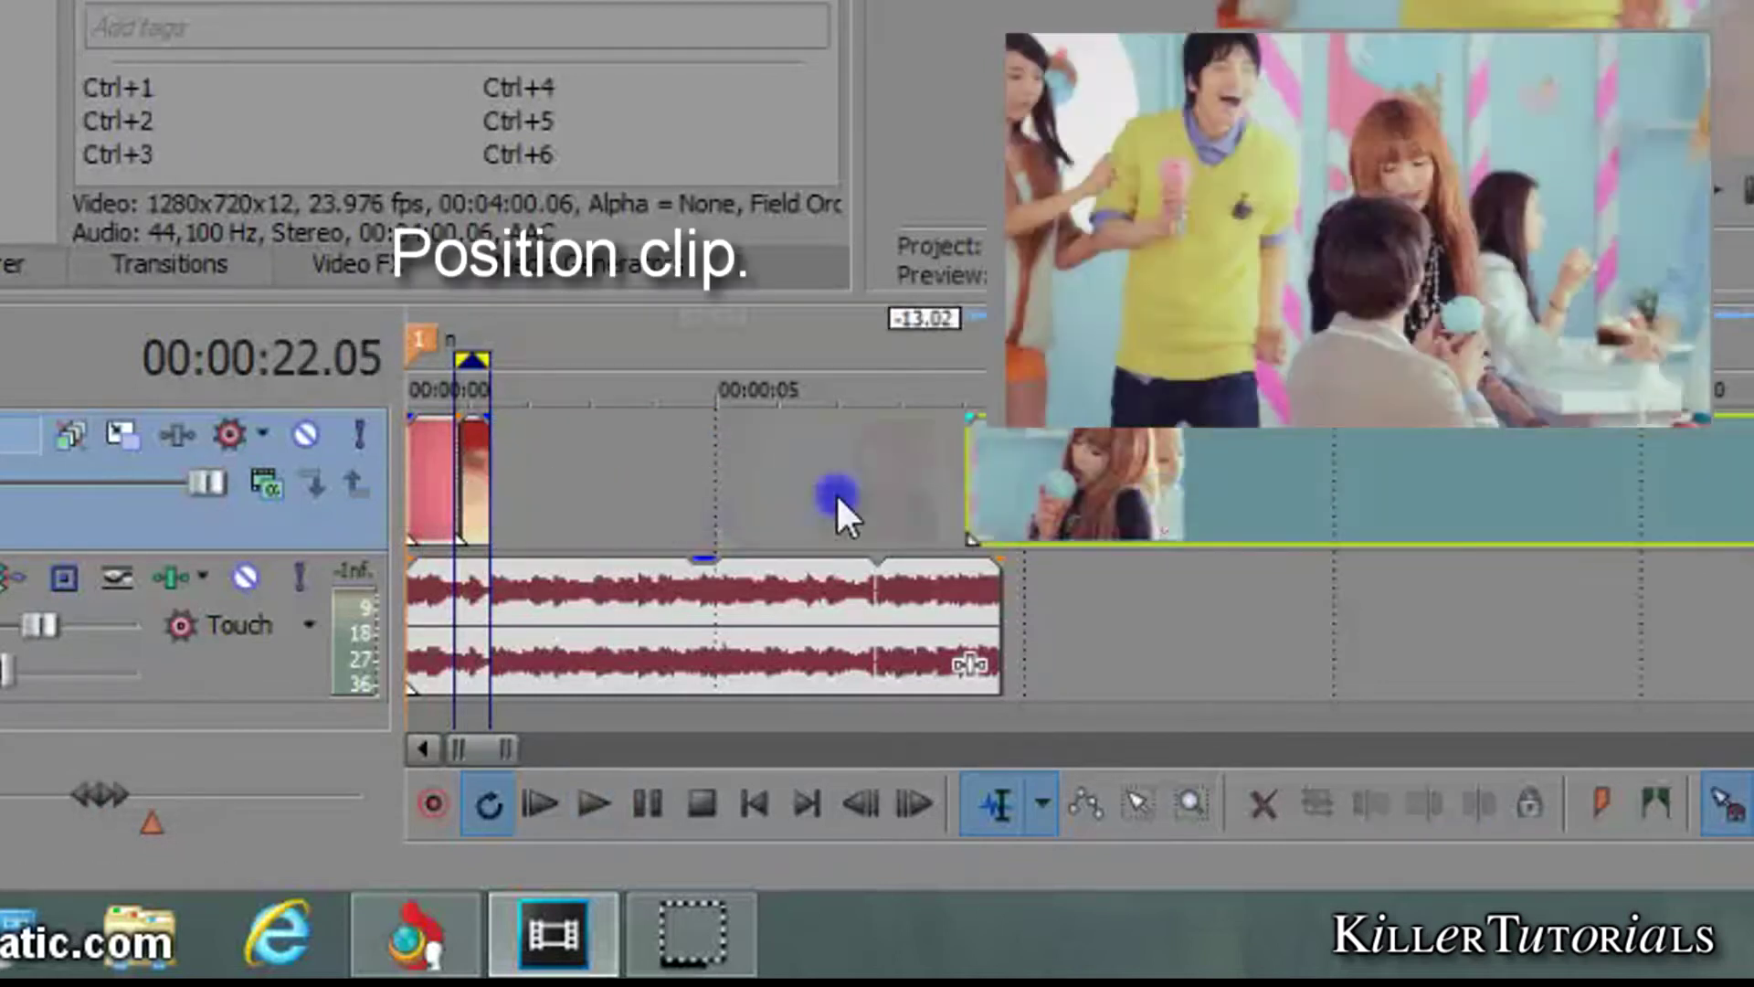
{"action": "left_click_drag", "start_coordinate": [845, 507], "coordinate": [568, 519]}
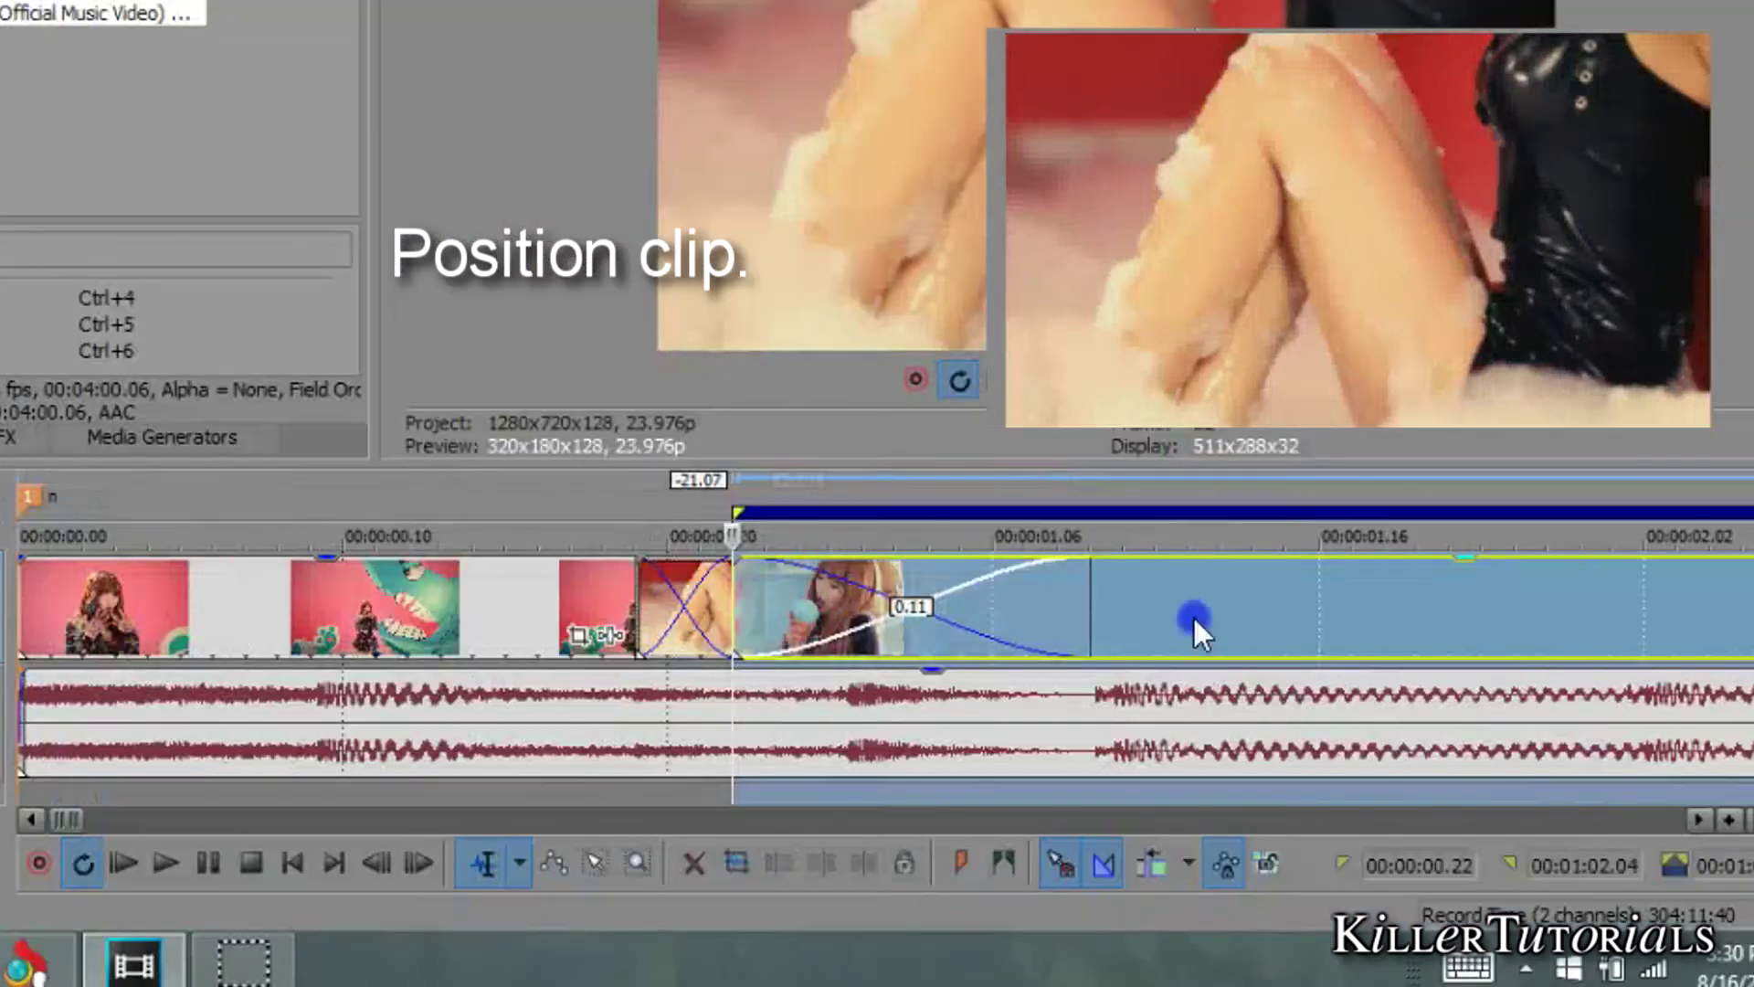
{"action": "left_click_drag", "start_coordinate": [1192, 614], "coordinate": [1443, 628]}
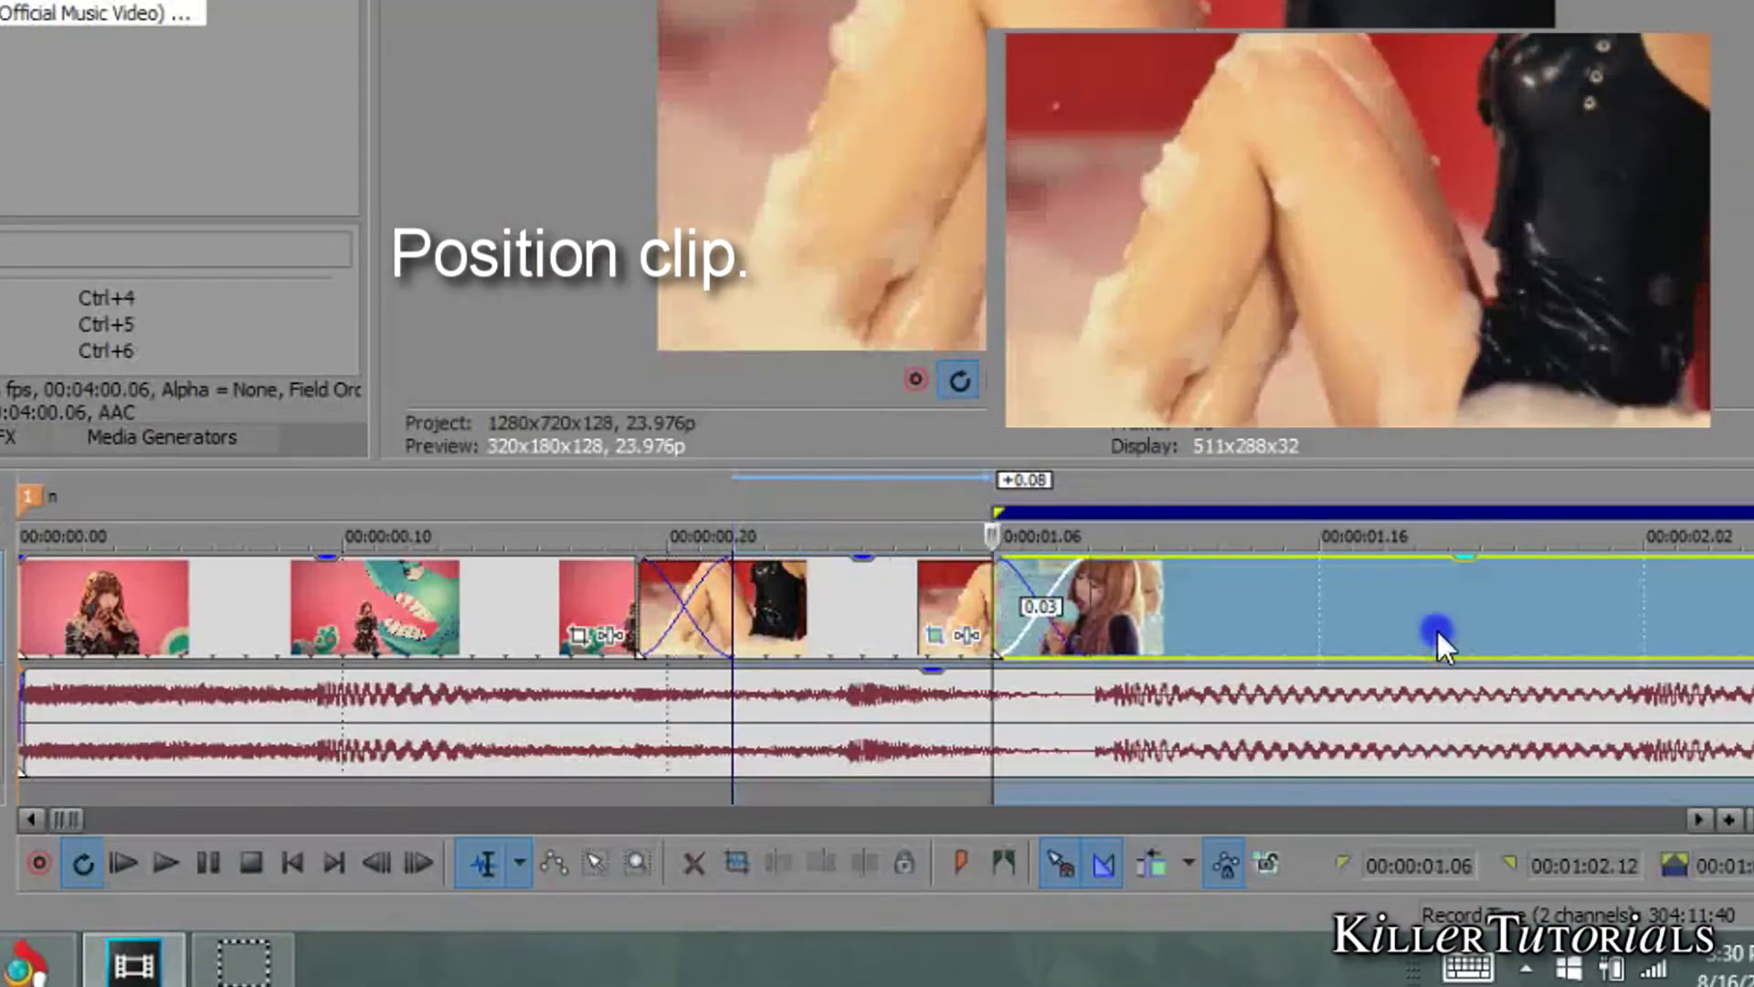
{"action": "key", "text": "space"}
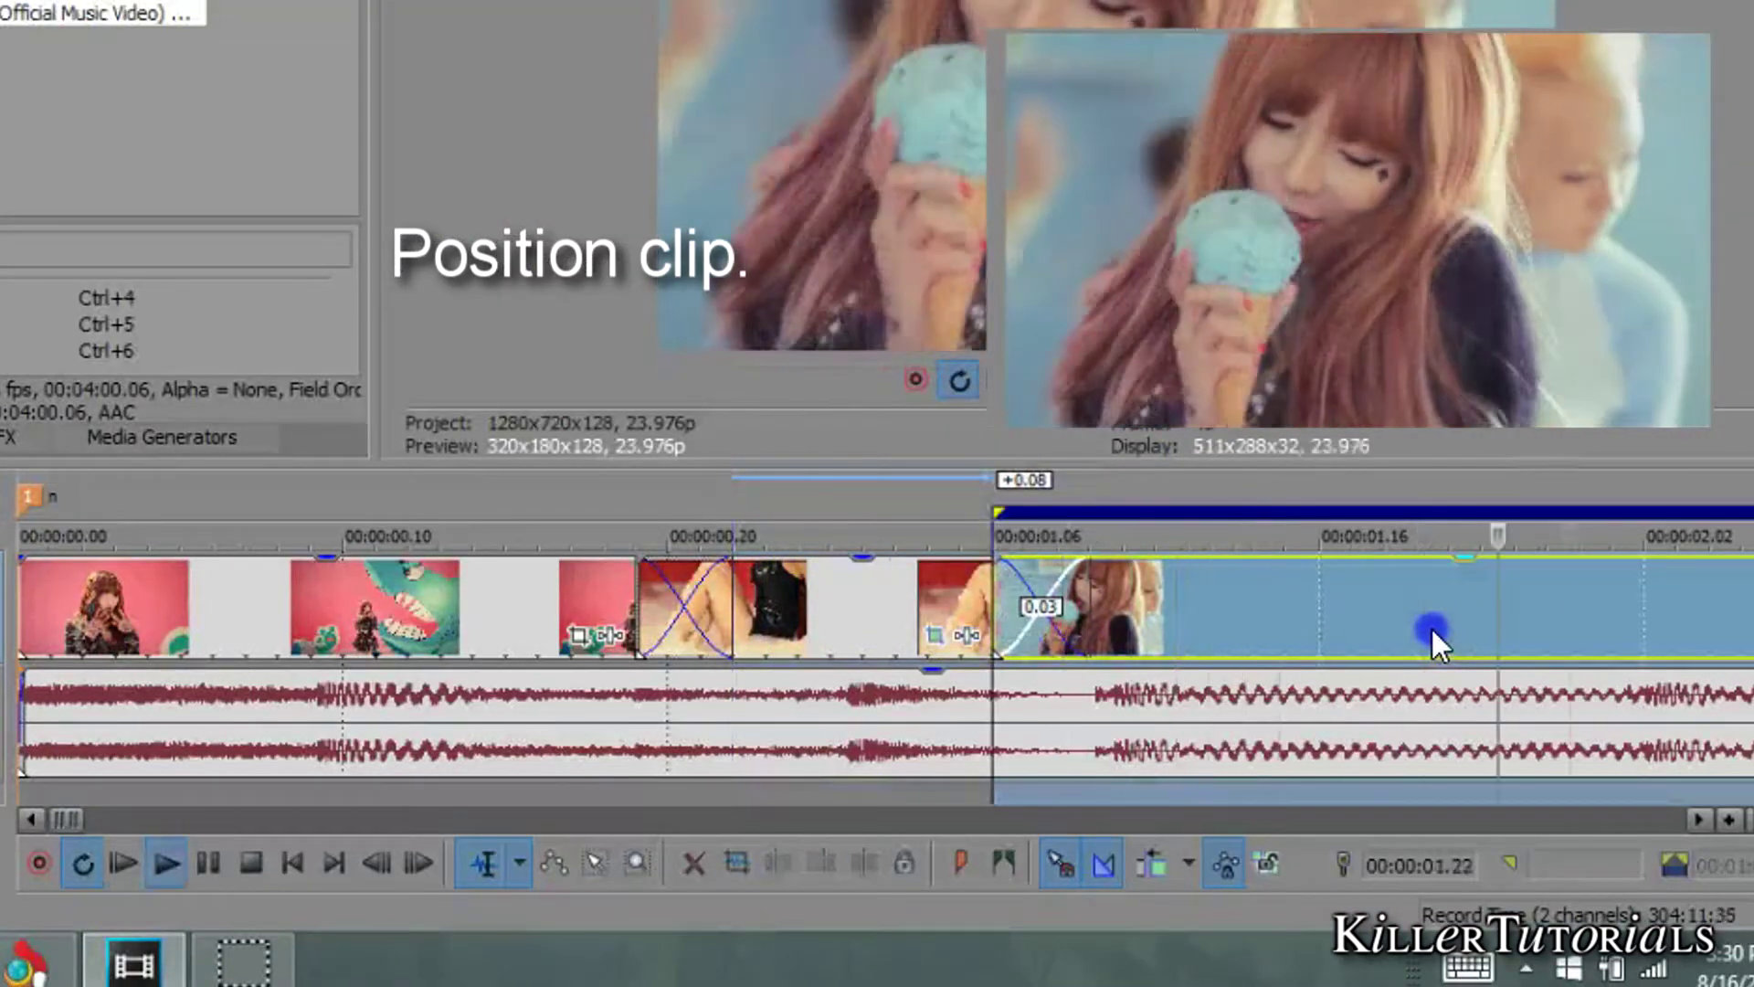
Trim the ice-cream clip's end and add NewBlue V5 Background Generator from Video FX
{"action": "right_click", "coordinate": [1434, 605]}
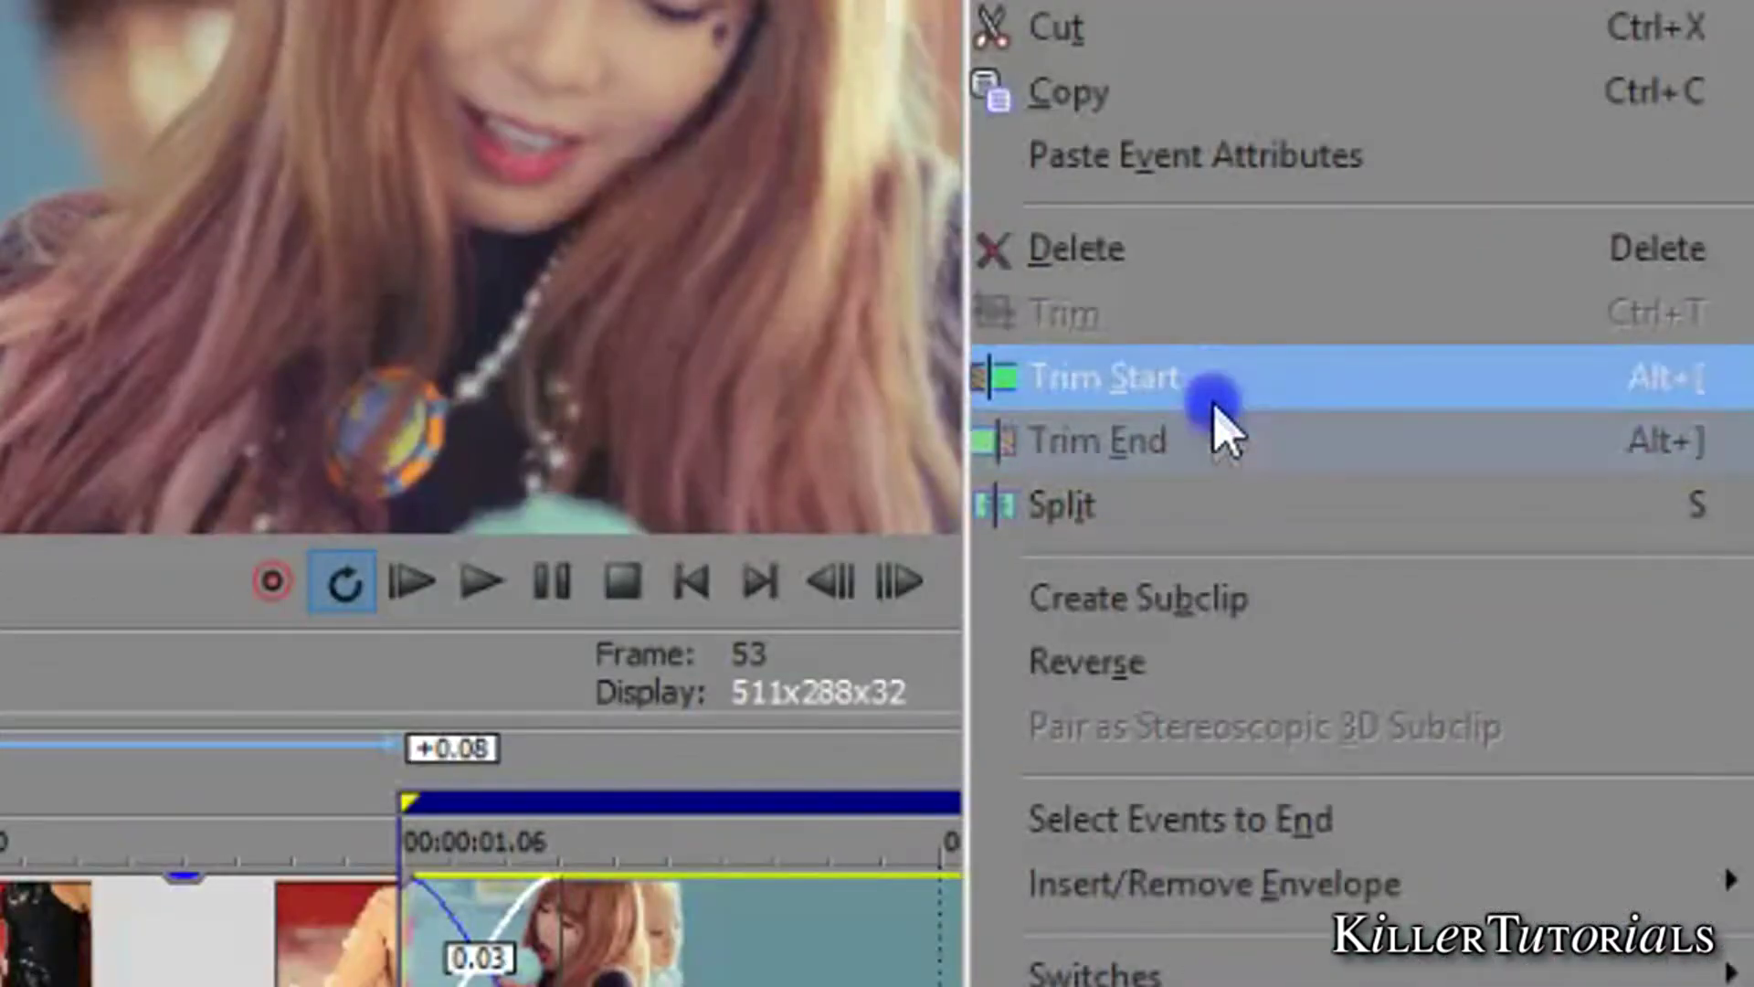
{"action": "left_click", "coordinate": [1495, 288]}
{"action": "right_click", "coordinate": [1449, 667]}
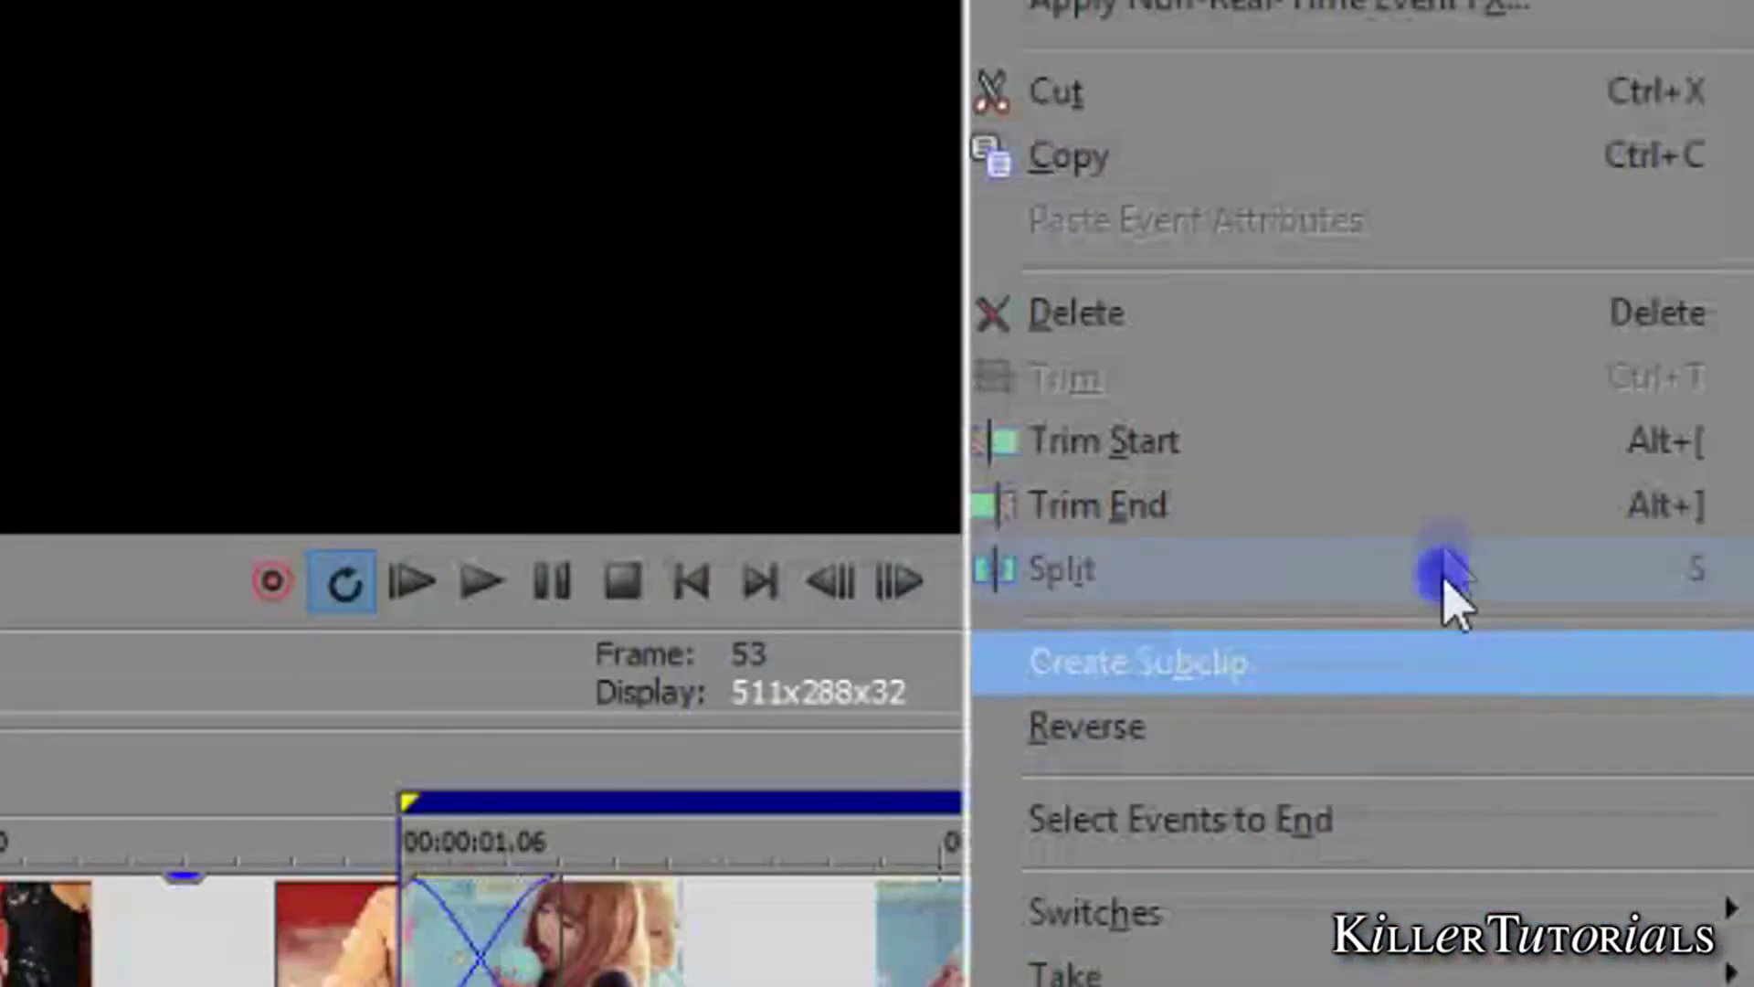
{"action": "left_click", "coordinate": [1455, 513]}
{"action": "left_click", "coordinate": [803, 971]}
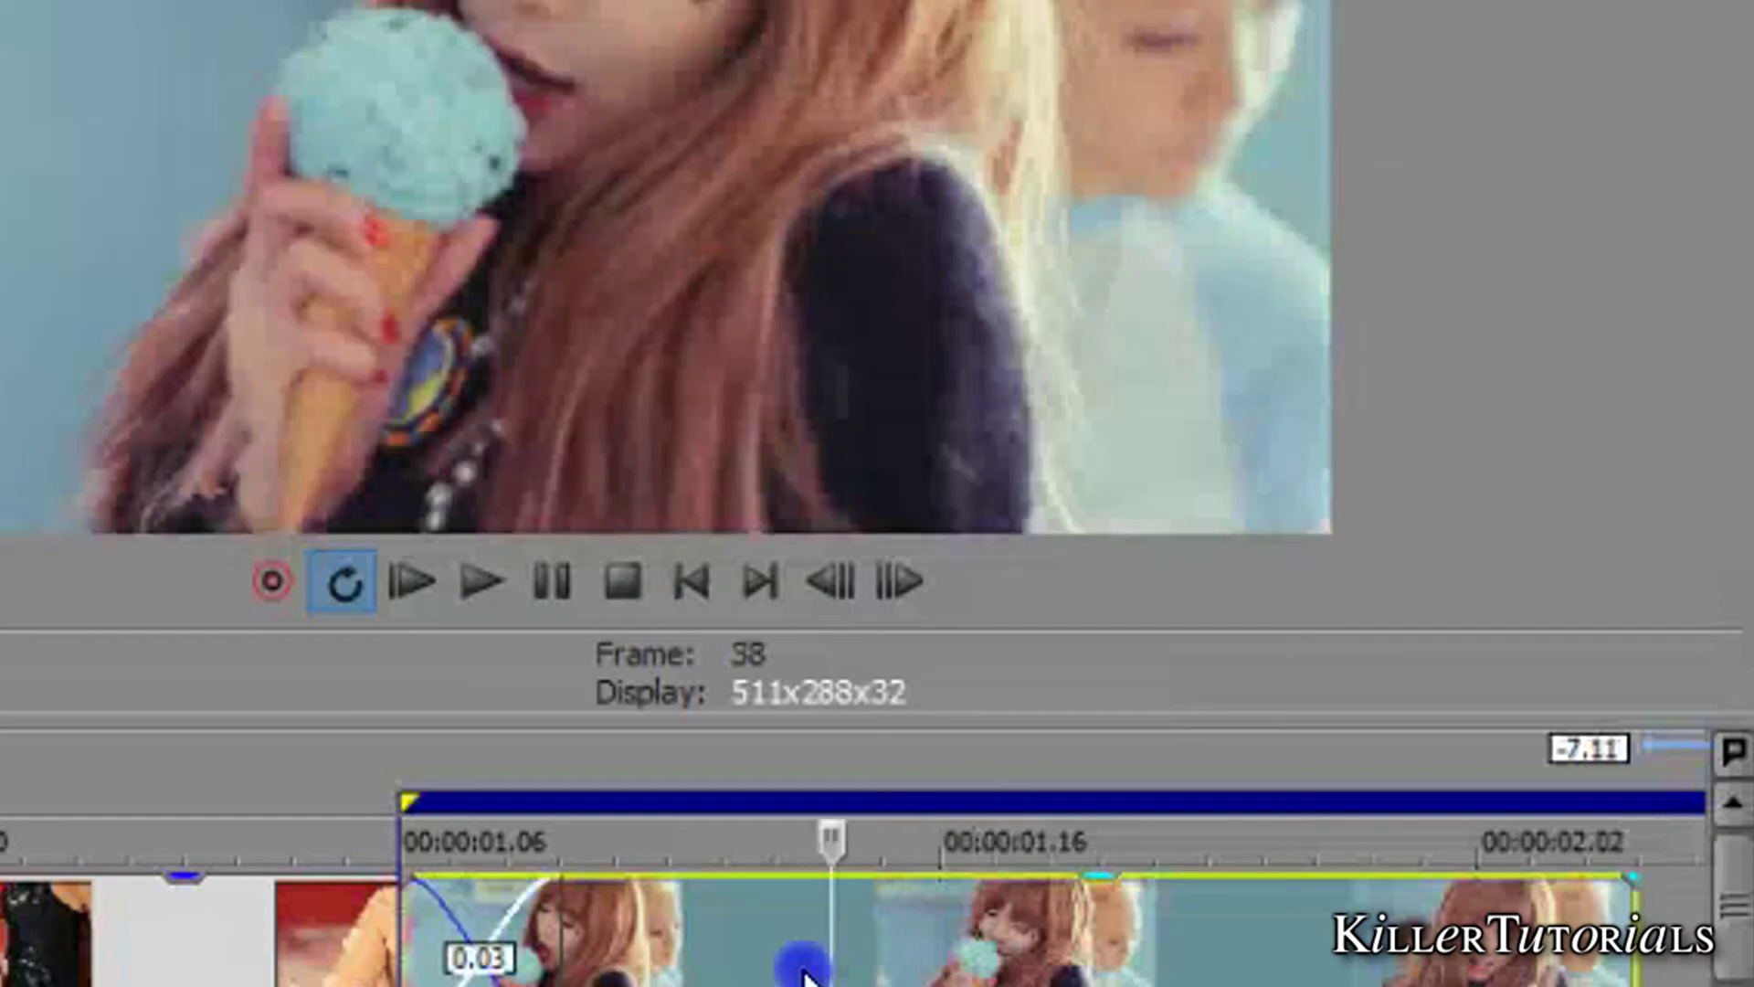
{"action": "left_click", "coordinate": [365, 662]}
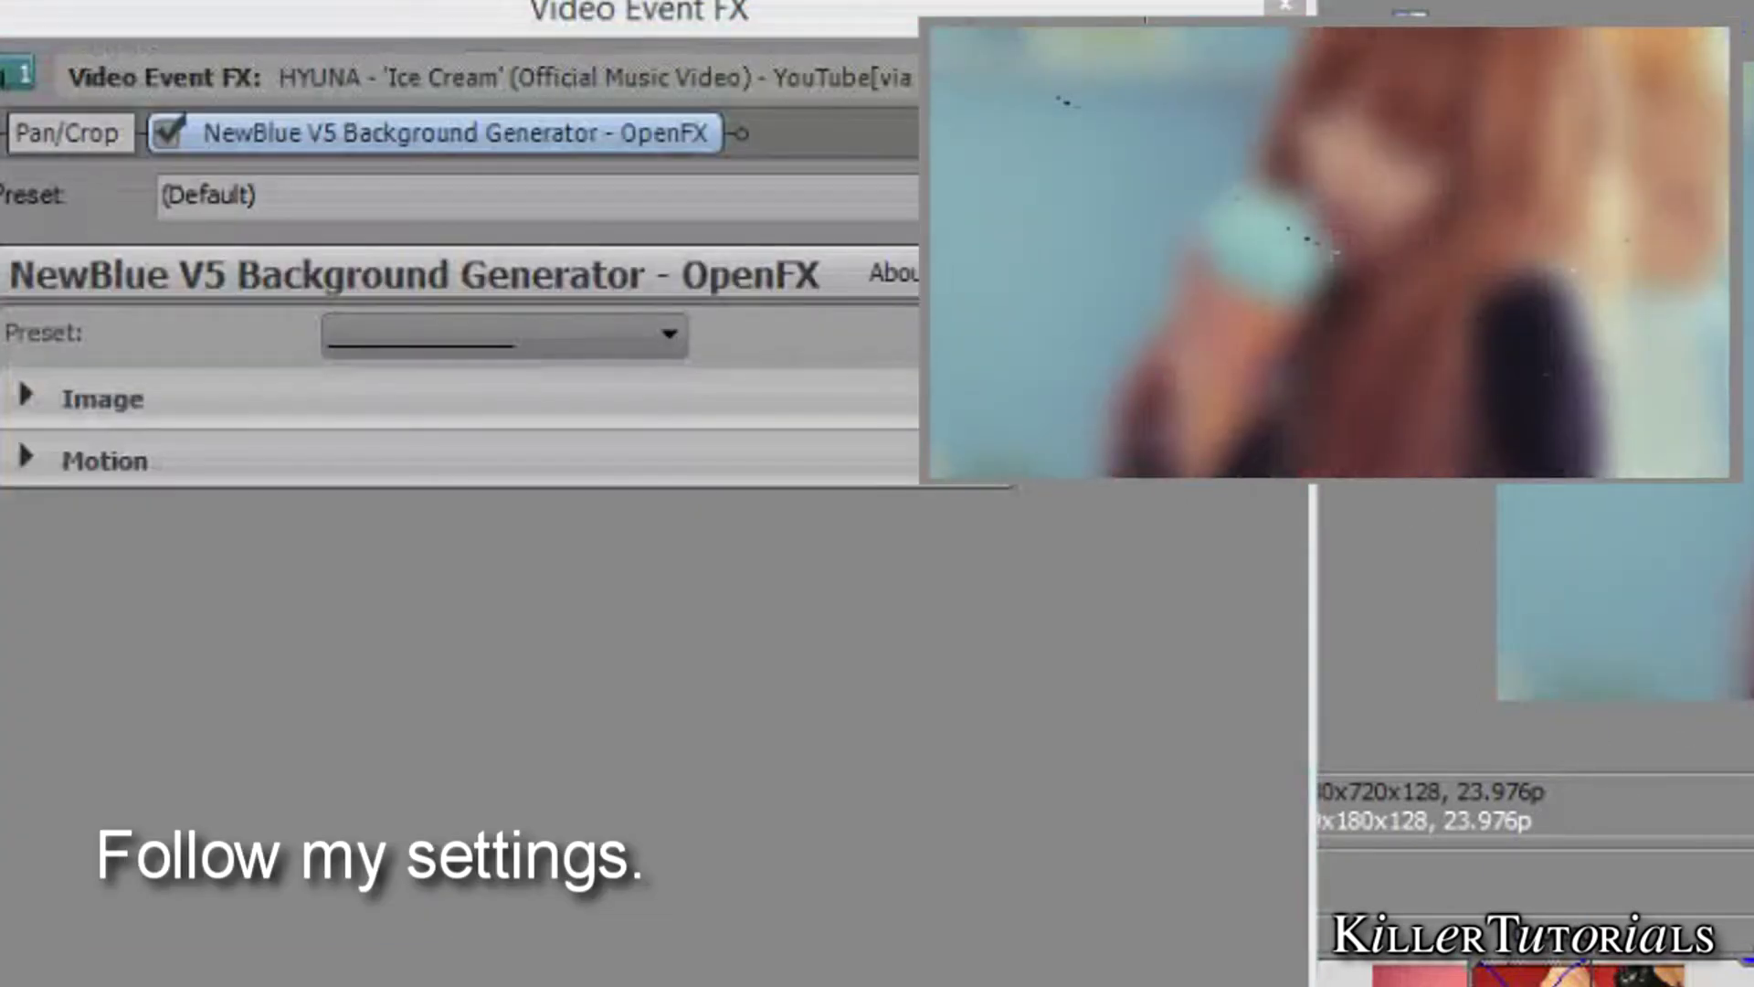
Choose the Cascading Down preset with motion angle 66.12, cross fade 85.03 and speed 40.14
{"action": "left_click", "coordinate": [555, 182]}
{"action": "left_click", "coordinate": [326, 294]}
{"action": "left_click", "coordinate": [28, 457]}
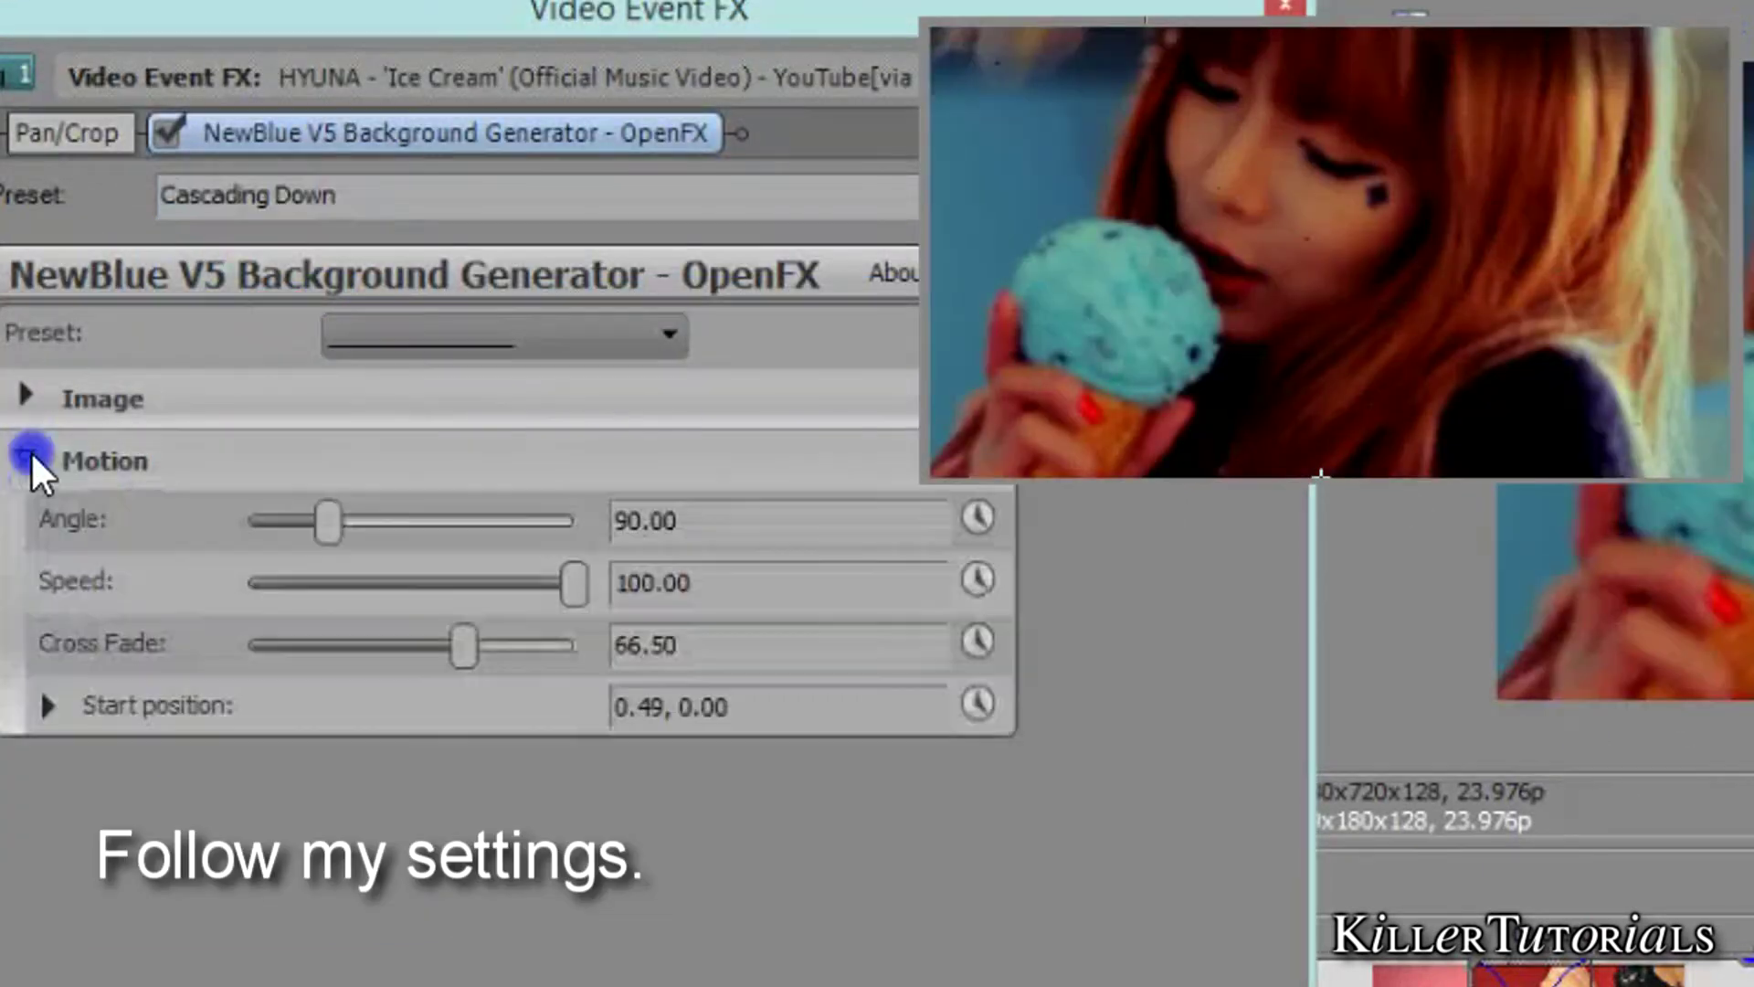
{"action": "left_click_drag", "start_coordinate": [274, 521], "coordinate": [299, 521]}
{"action": "left_click", "coordinate": [548, 584]}
{"action": "left_click", "coordinate": [487, 630]}
{"action": "left_click_drag", "start_coordinate": [488, 630], "coordinate": [701, 657]}
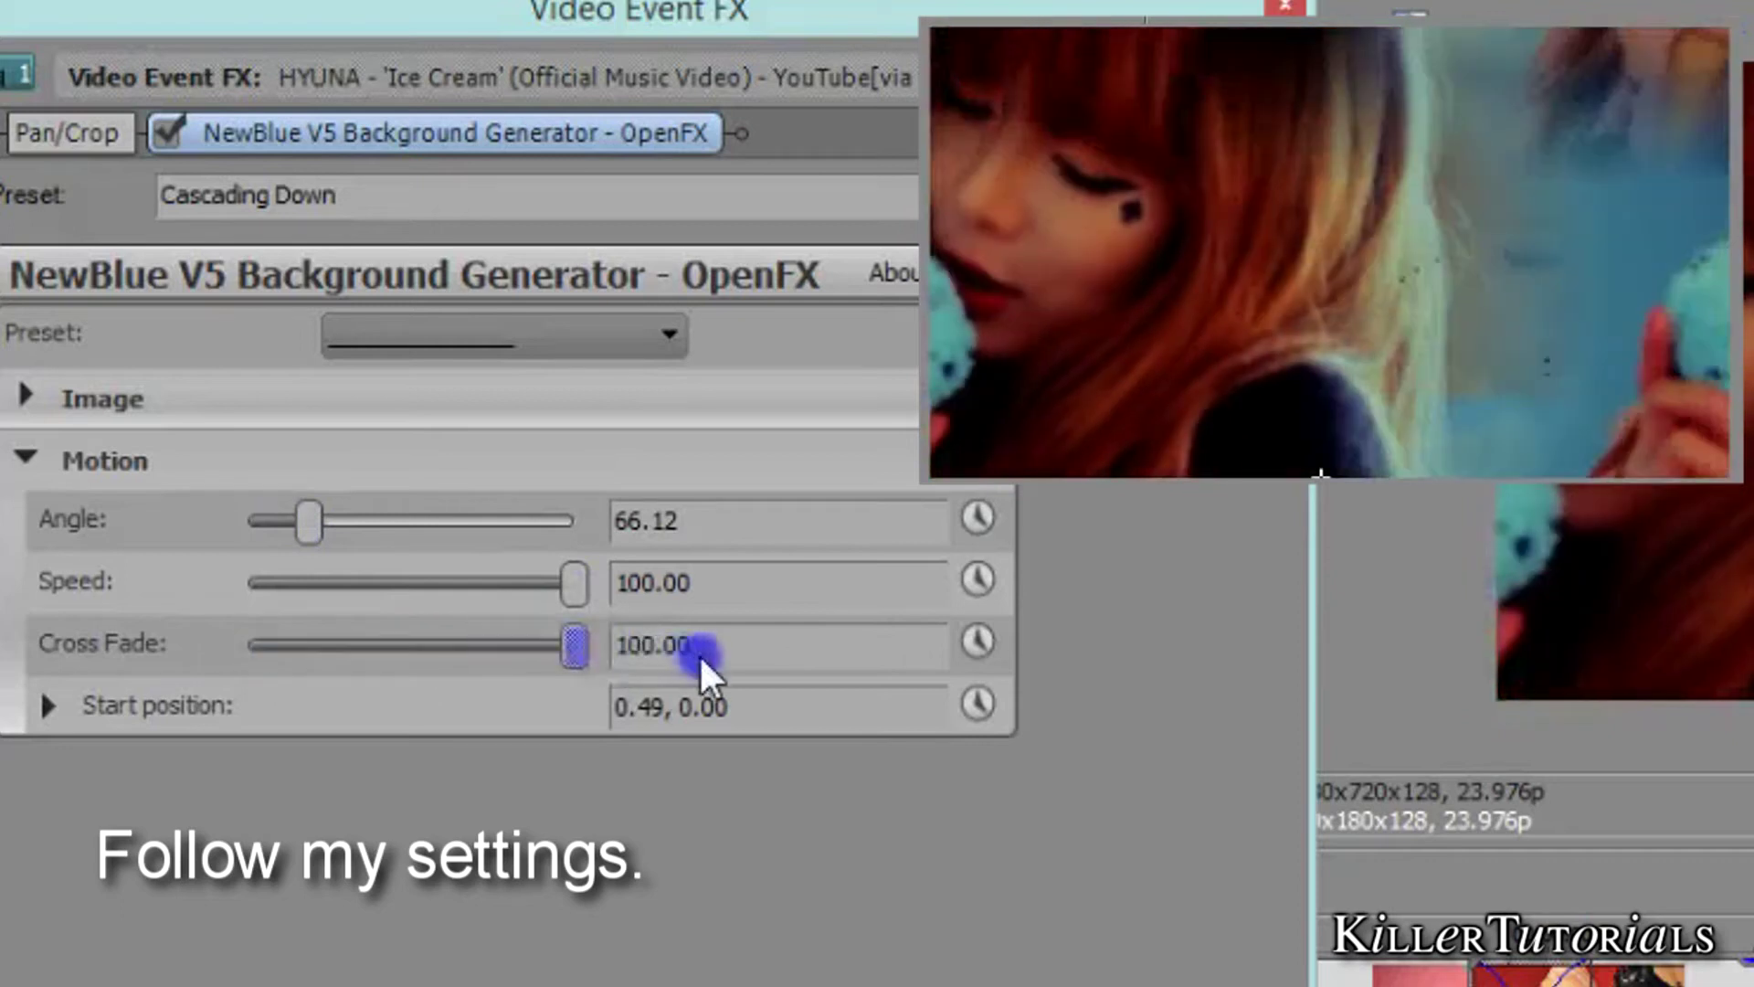
{"action": "left_click_drag", "start_coordinate": [581, 672], "coordinate": [536, 647]}
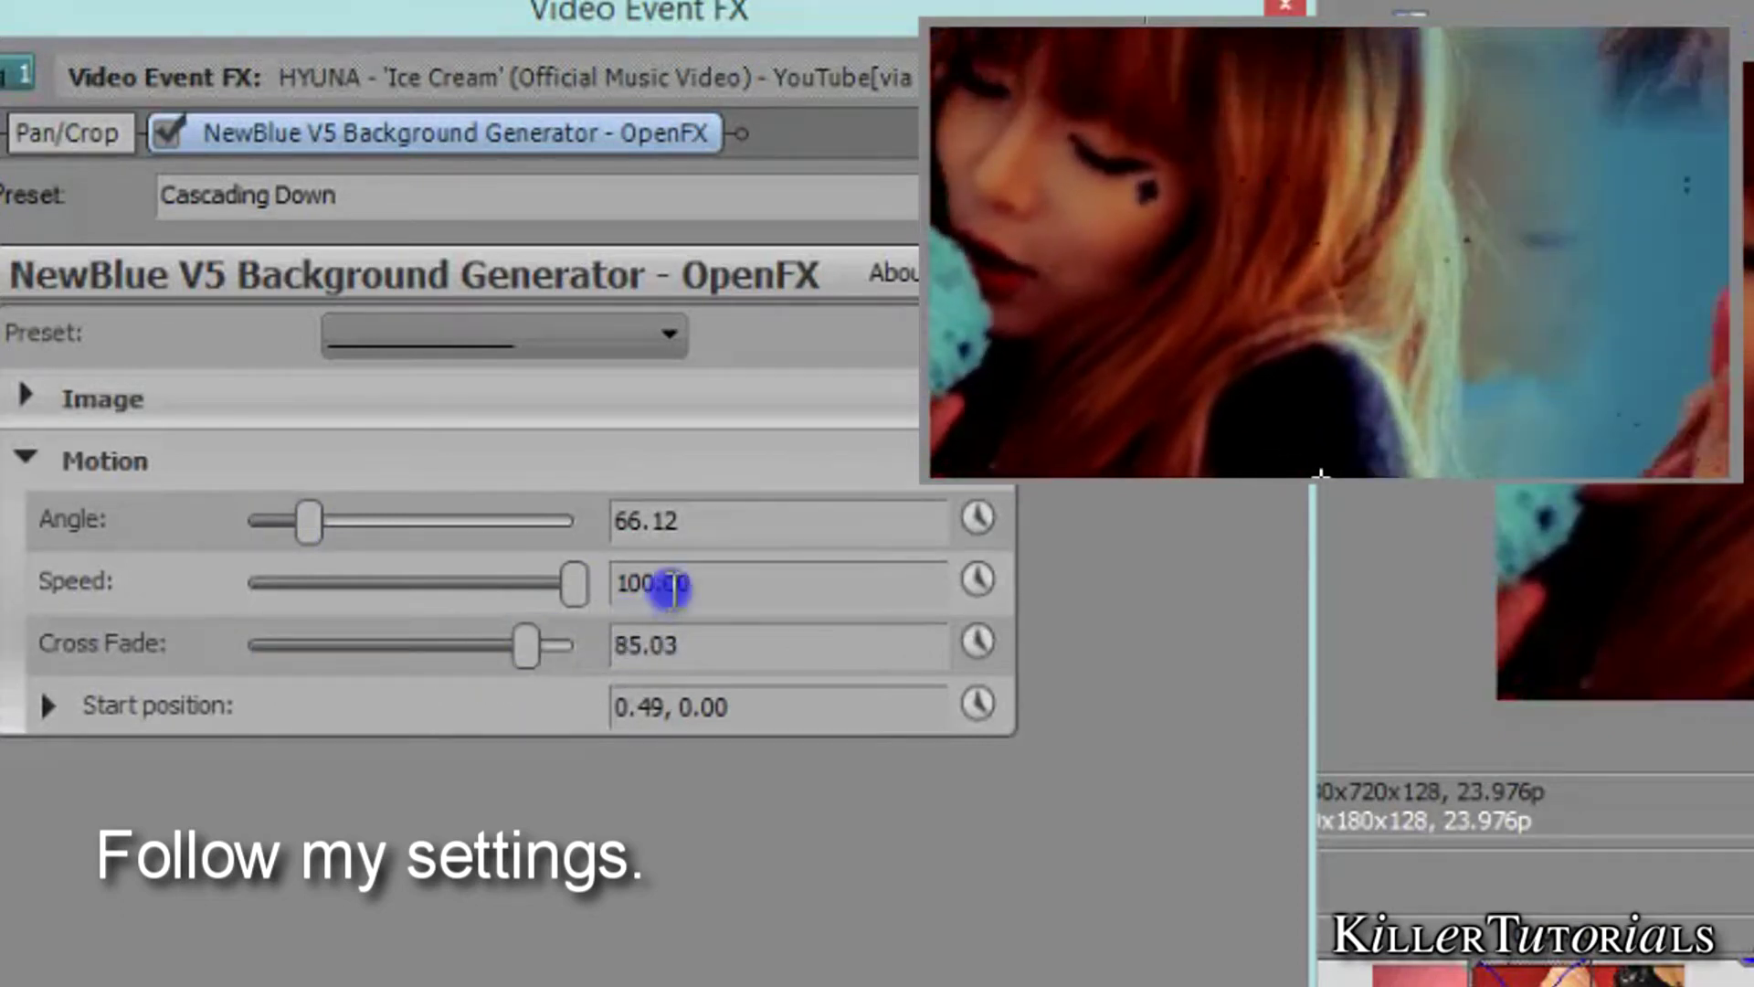
{"action": "left_click_drag", "start_coordinate": [568, 588], "coordinate": [380, 581]}
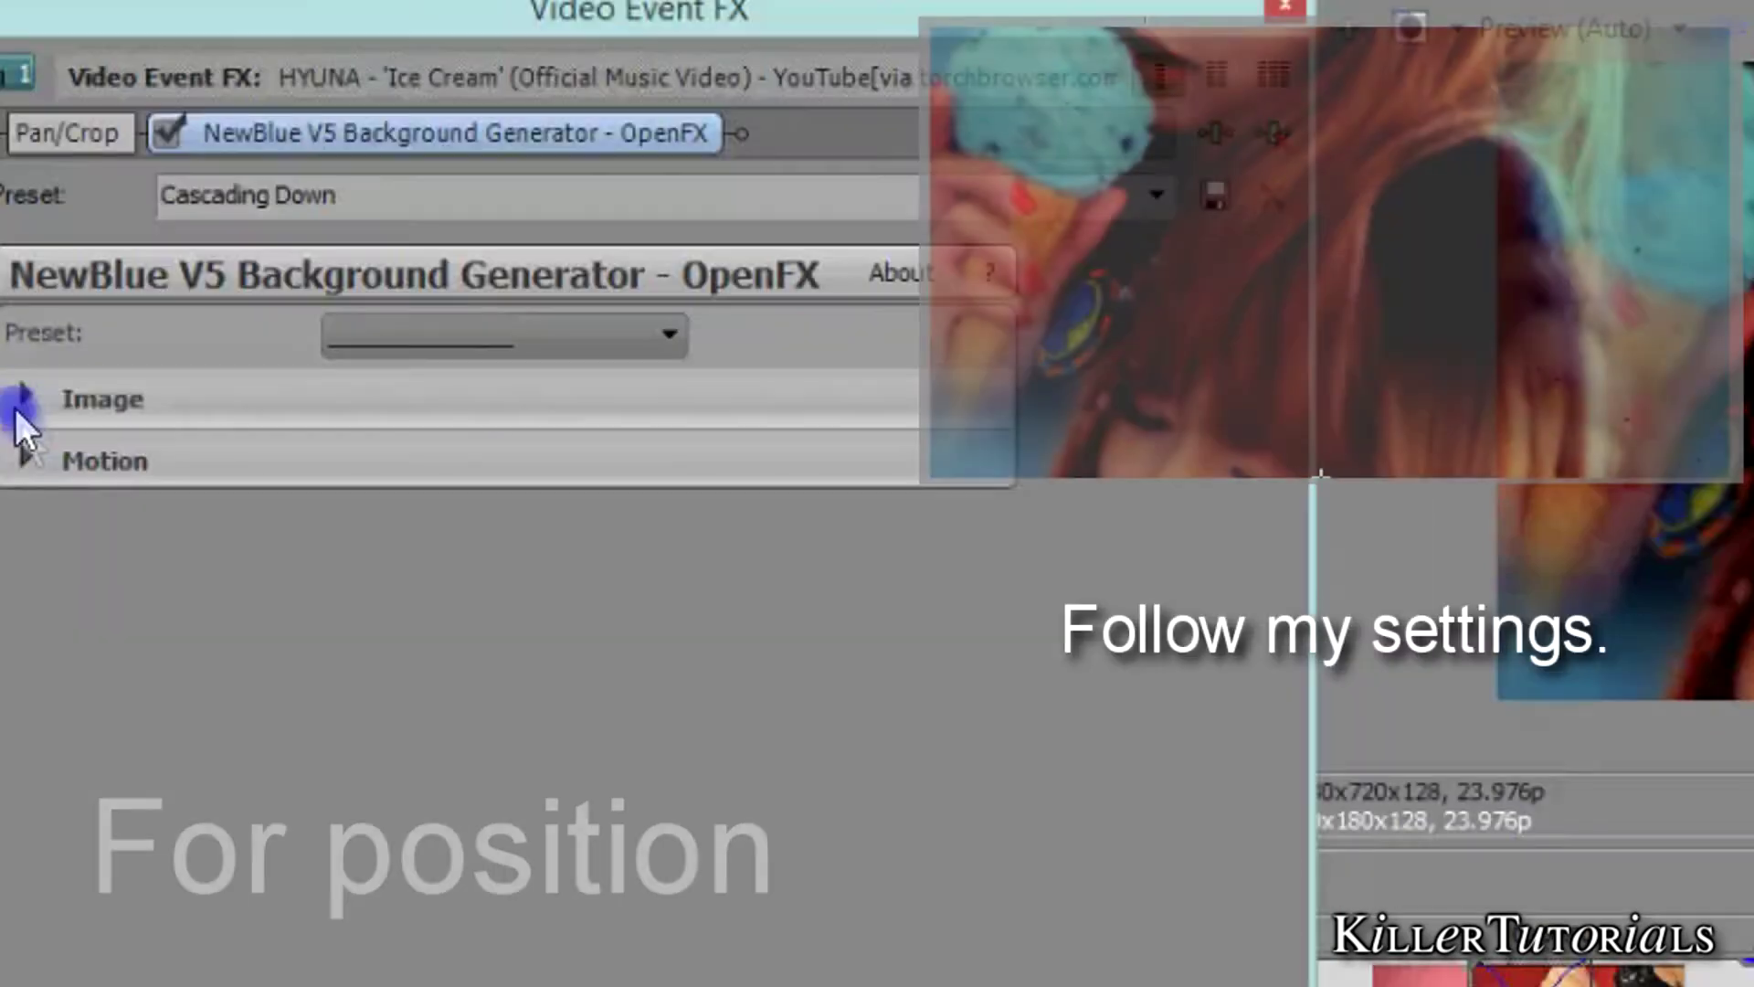
Adjust the Image settings to tint 7.48 and saturation -8.84
{"action": "left_click", "coordinate": [13, 393]}
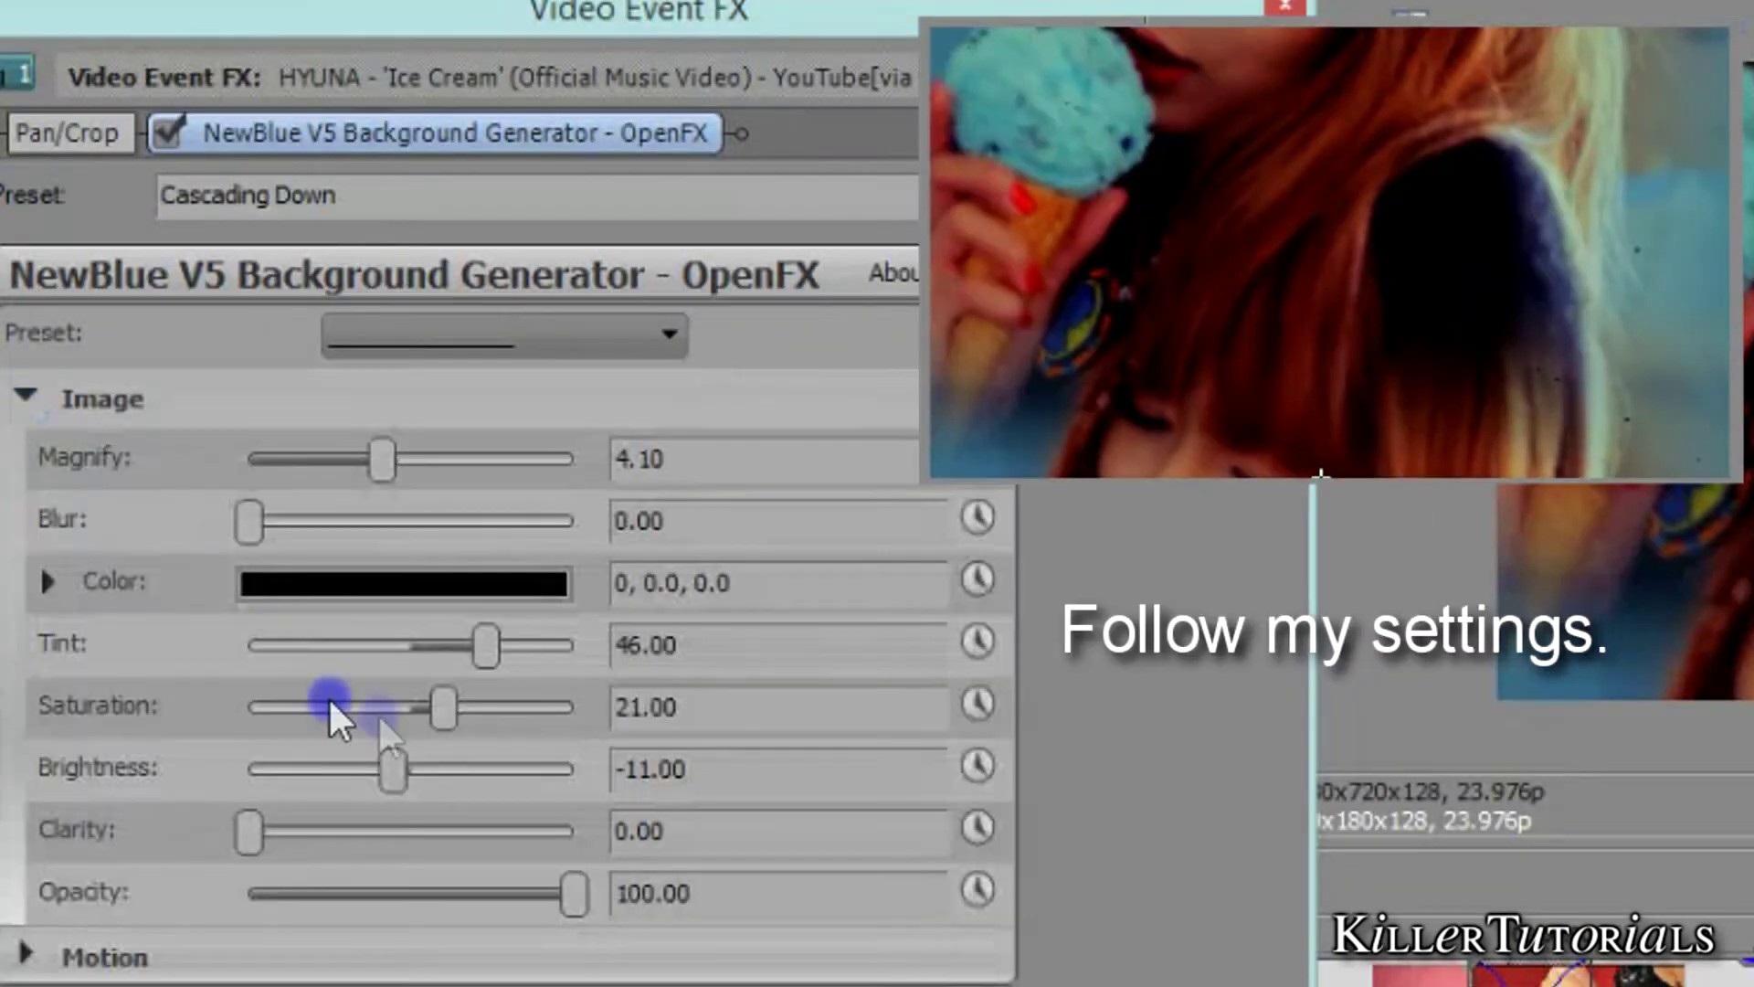
{"action": "left_click_drag", "start_coordinate": [454, 649], "coordinate": [423, 645]}
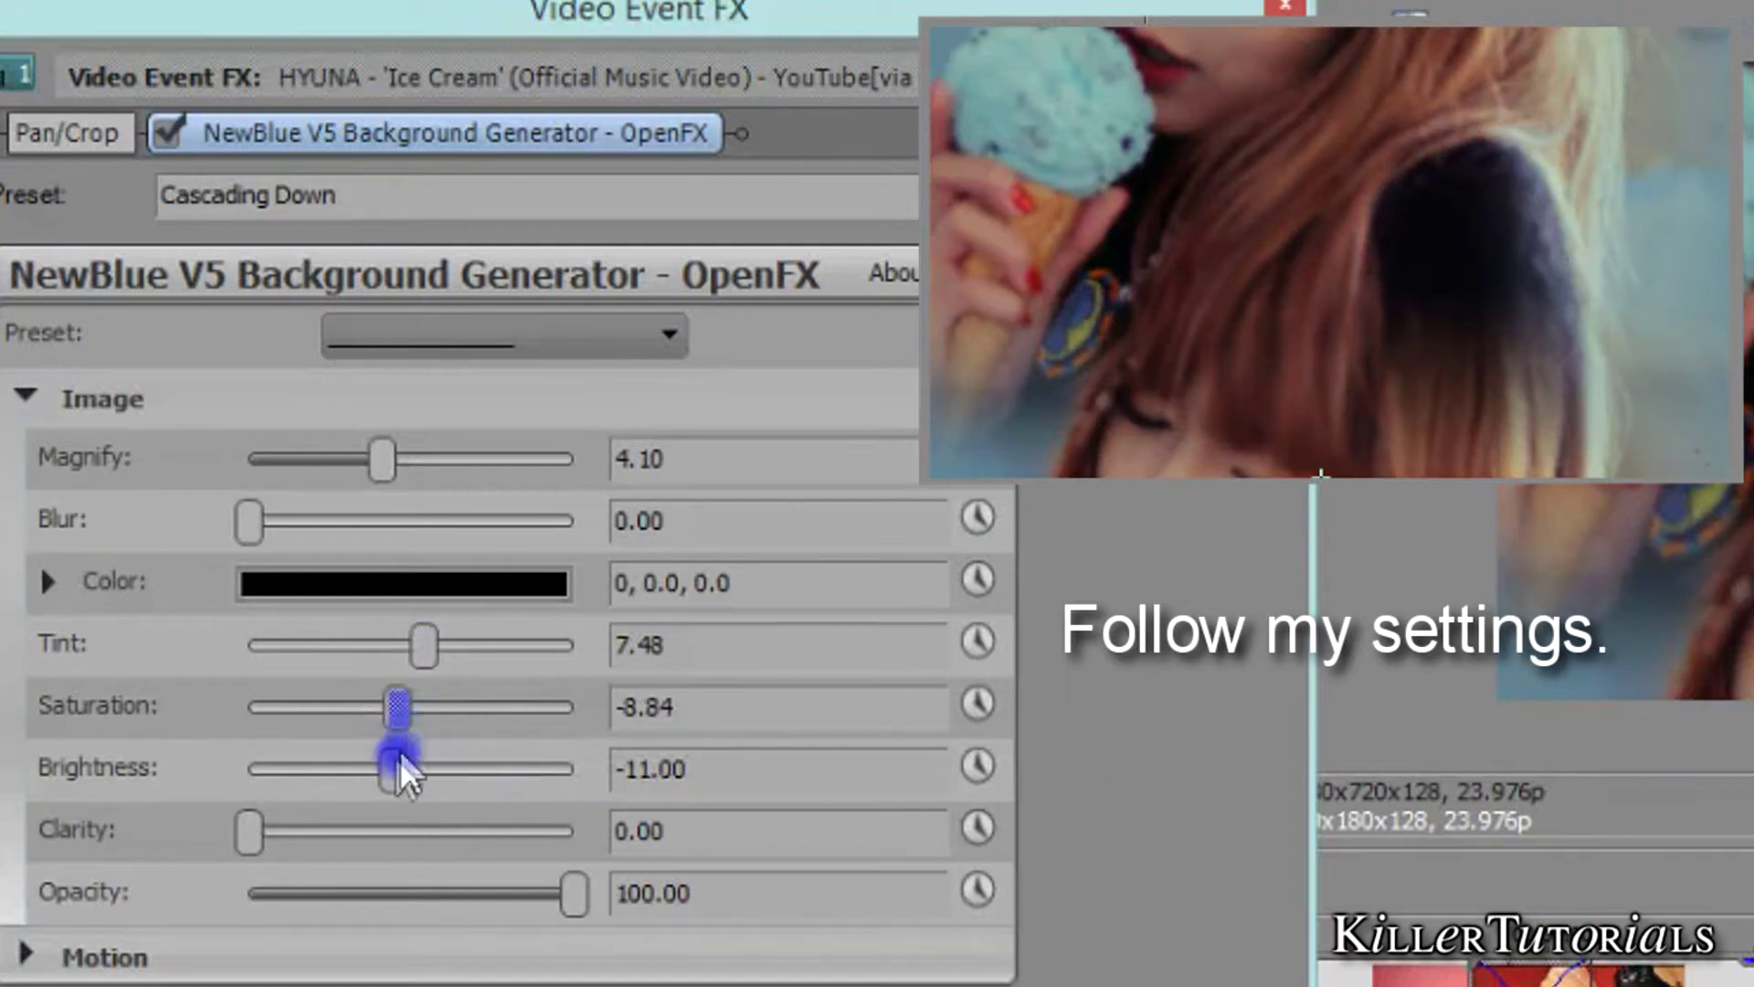
{"action": "left_click", "coordinate": [519, 800]}
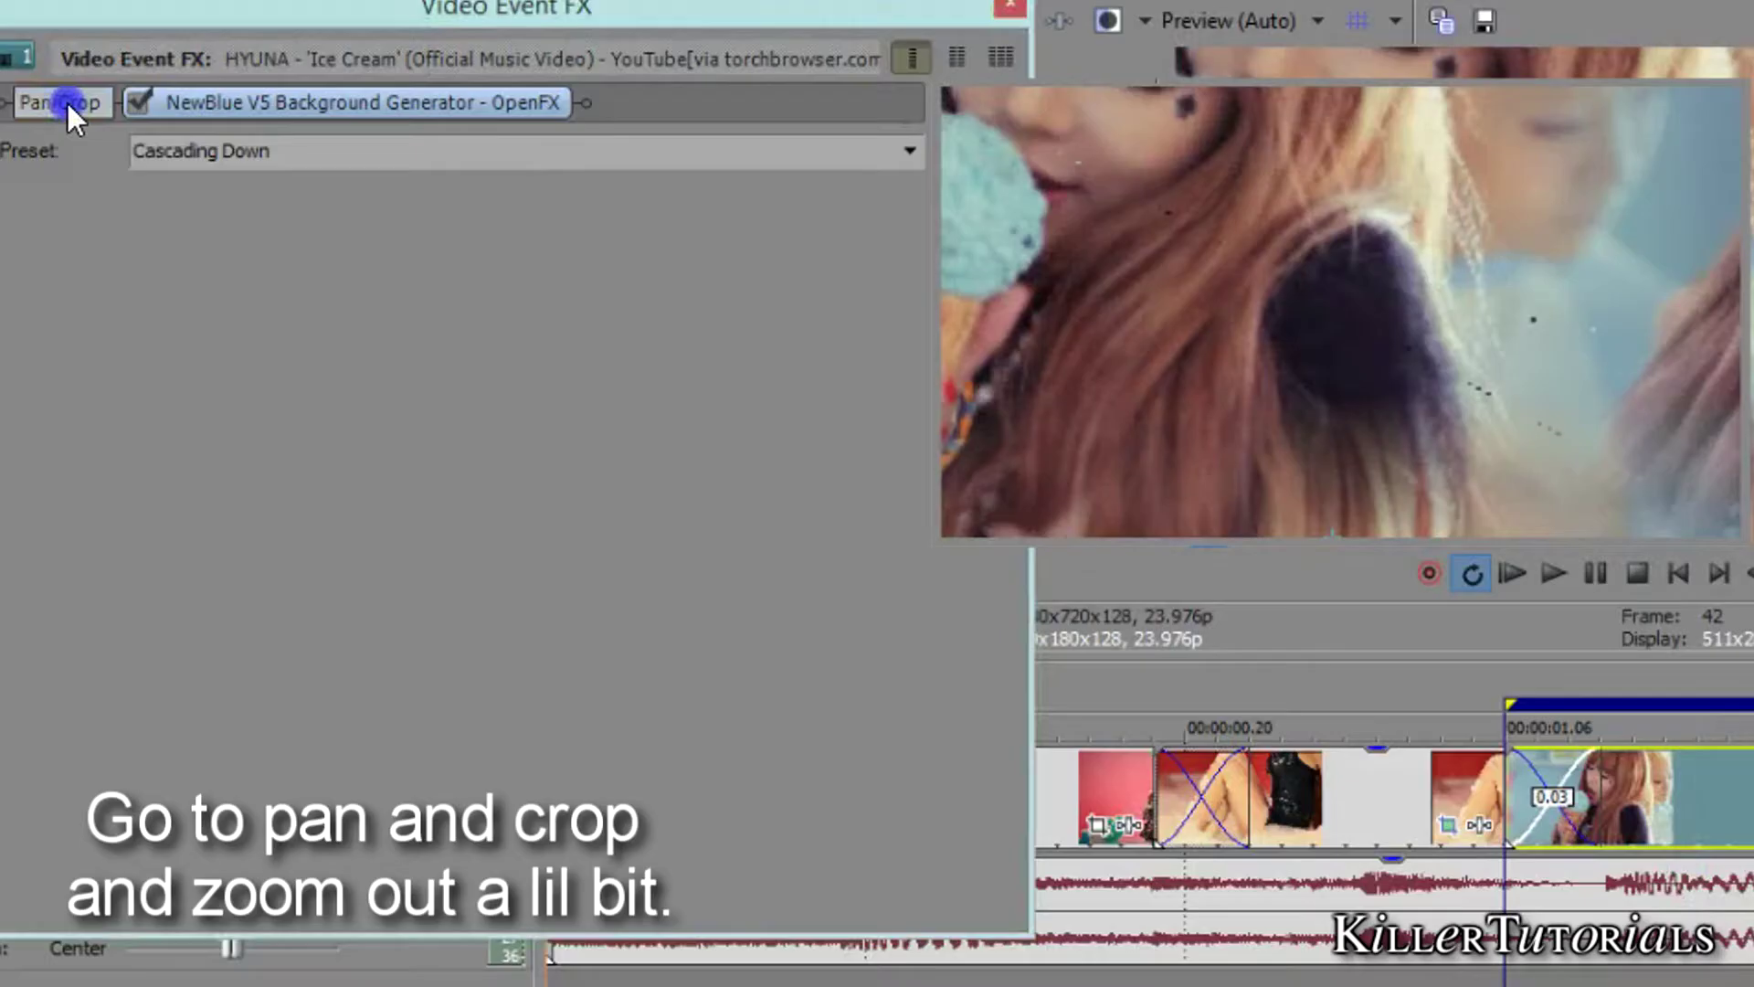
Zoom the ice-cream clip's framing out slightly, returning to the (Default) preset at 00:00:00.07
{"action": "left_click", "coordinate": [55, 101]}
{"action": "mouse_move", "coordinate": [377, 722]}
{"action": "left_mouse_down"}
{"action": "mouse_move", "coordinate": [345, 791]}
{"action": "mouse_move", "coordinate": [404, 694]}
{"action": "mouse_move", "coordinate": [408, 739]}
{"action": "mouse_move", "coordinate": [370, 808]}
{"action": "left_mouse_up"}
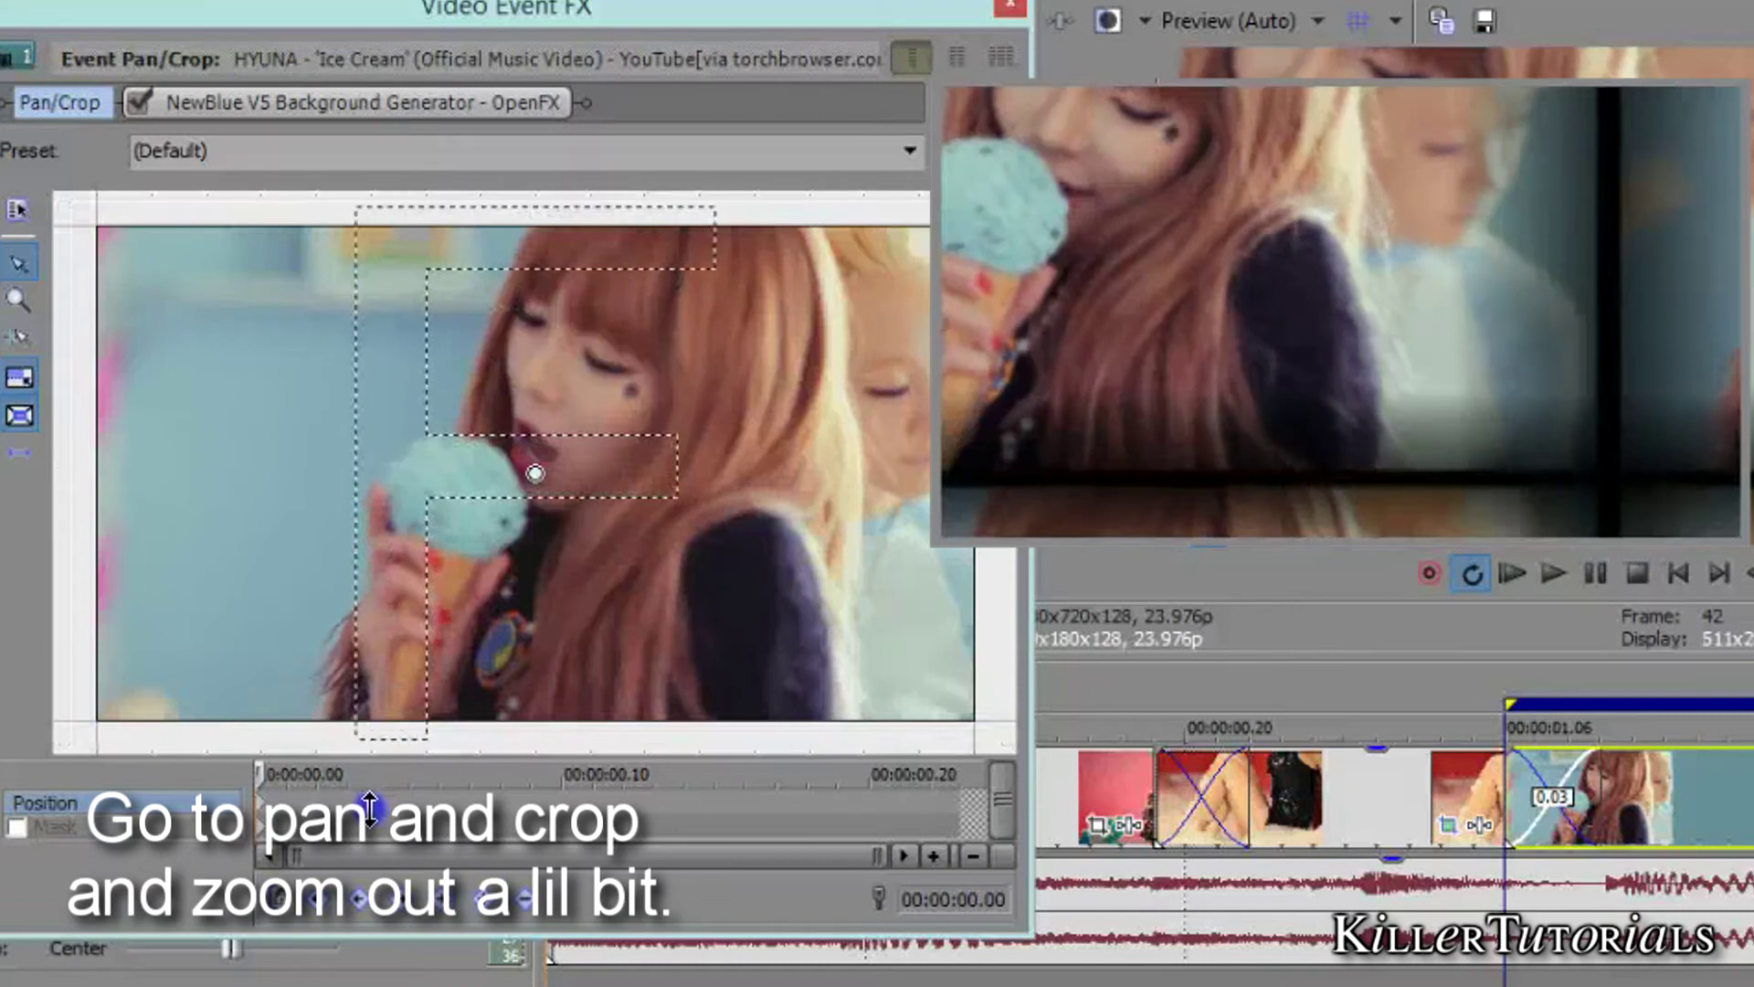
{"action": "left_click", "coordinate": [476, 832]}
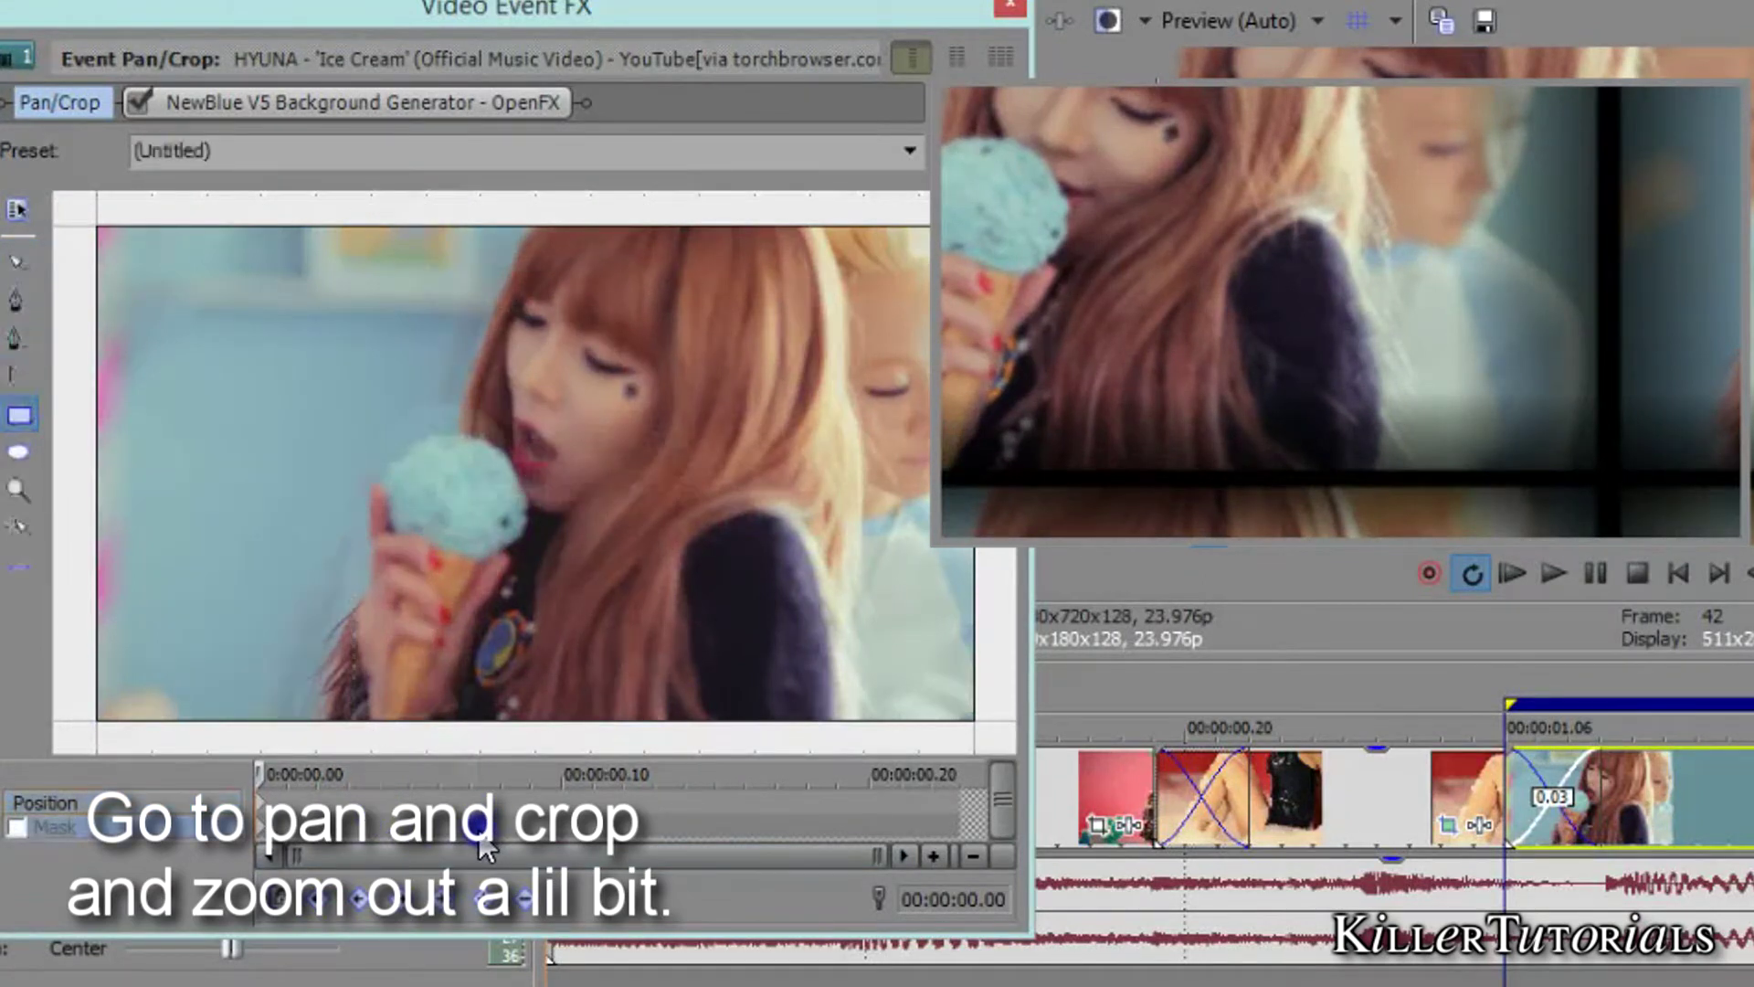
{"action": "left_click", "coordinate": [909, 150]}
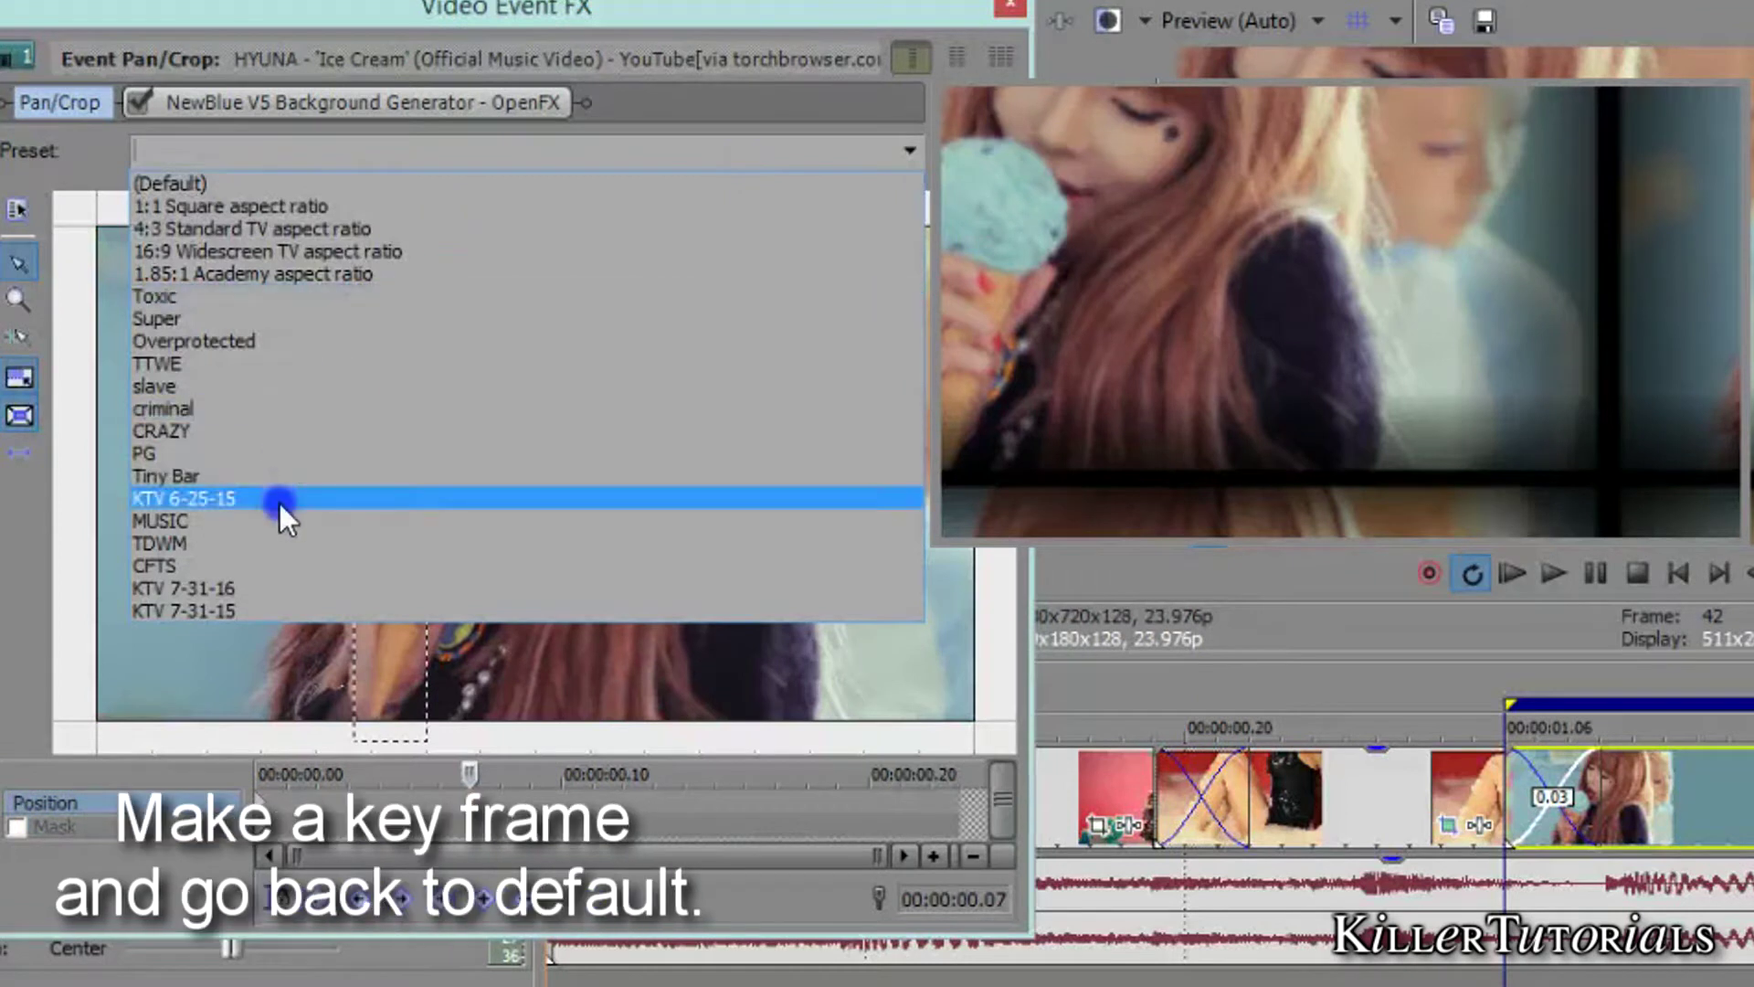
{"action": "left_click", "coordinate": [314, 184]}
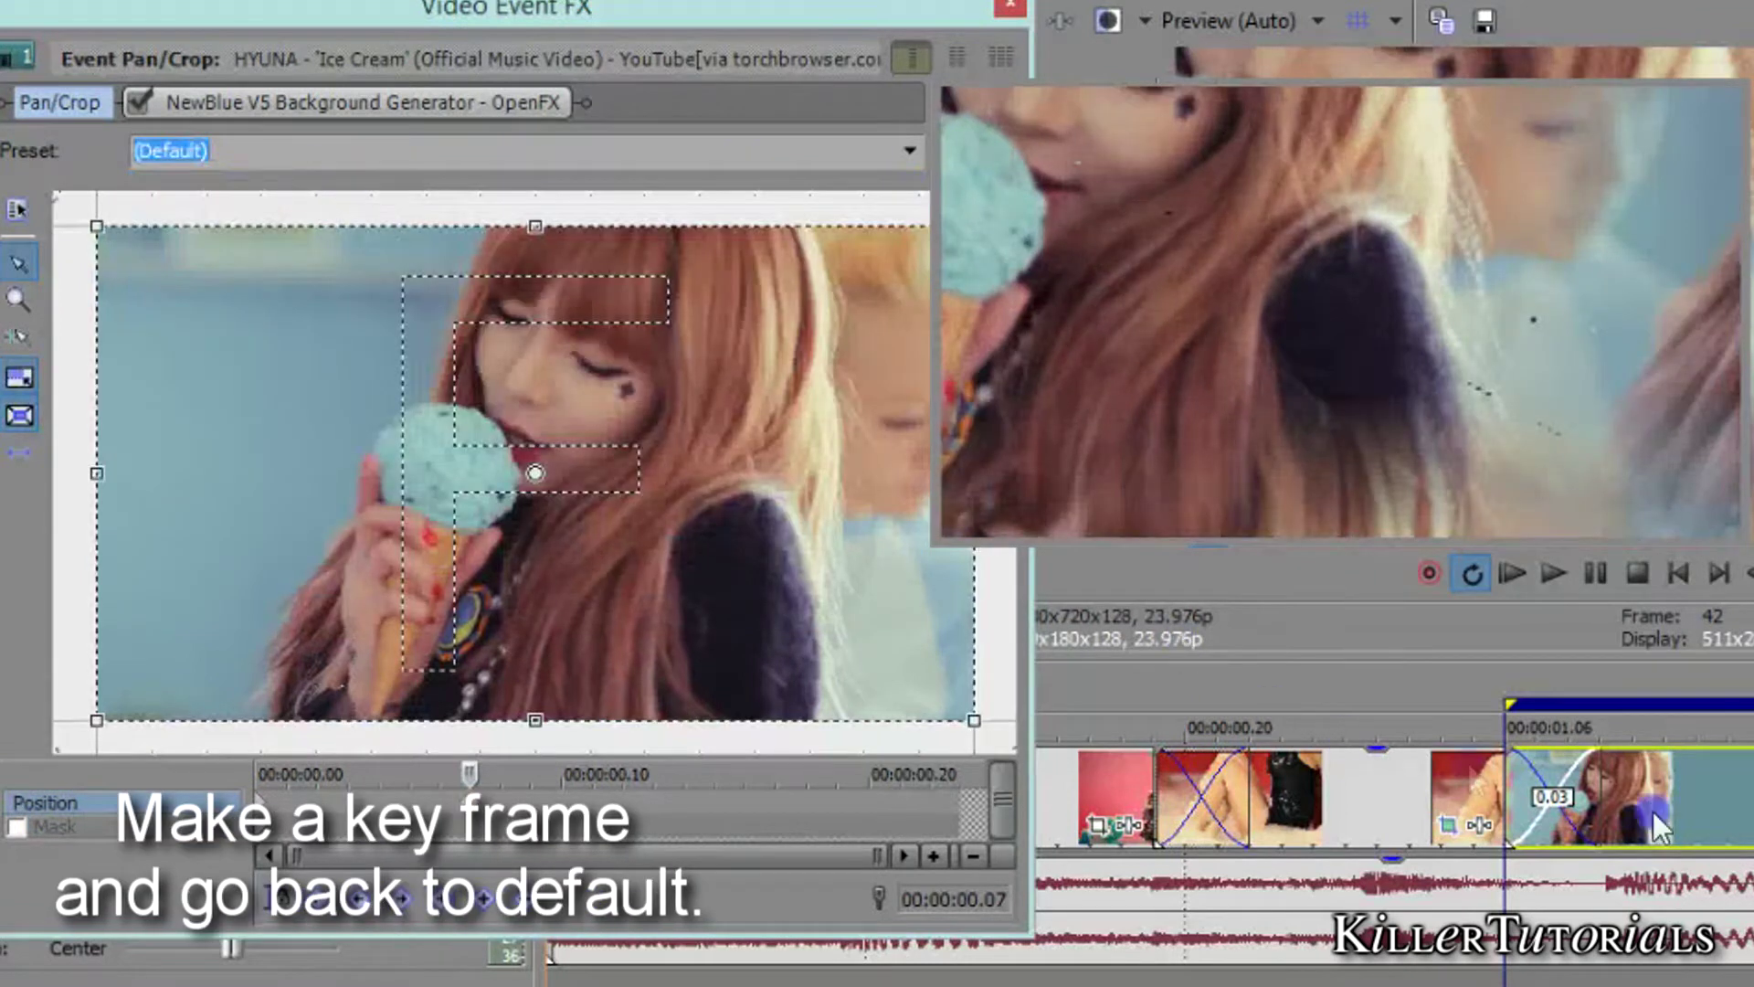
Preview the ice-cream clip's zoom-out on the timeline
{"action": "left_click", "coordinate": [1708, 804]}
{"action": "key", "text": "space"}
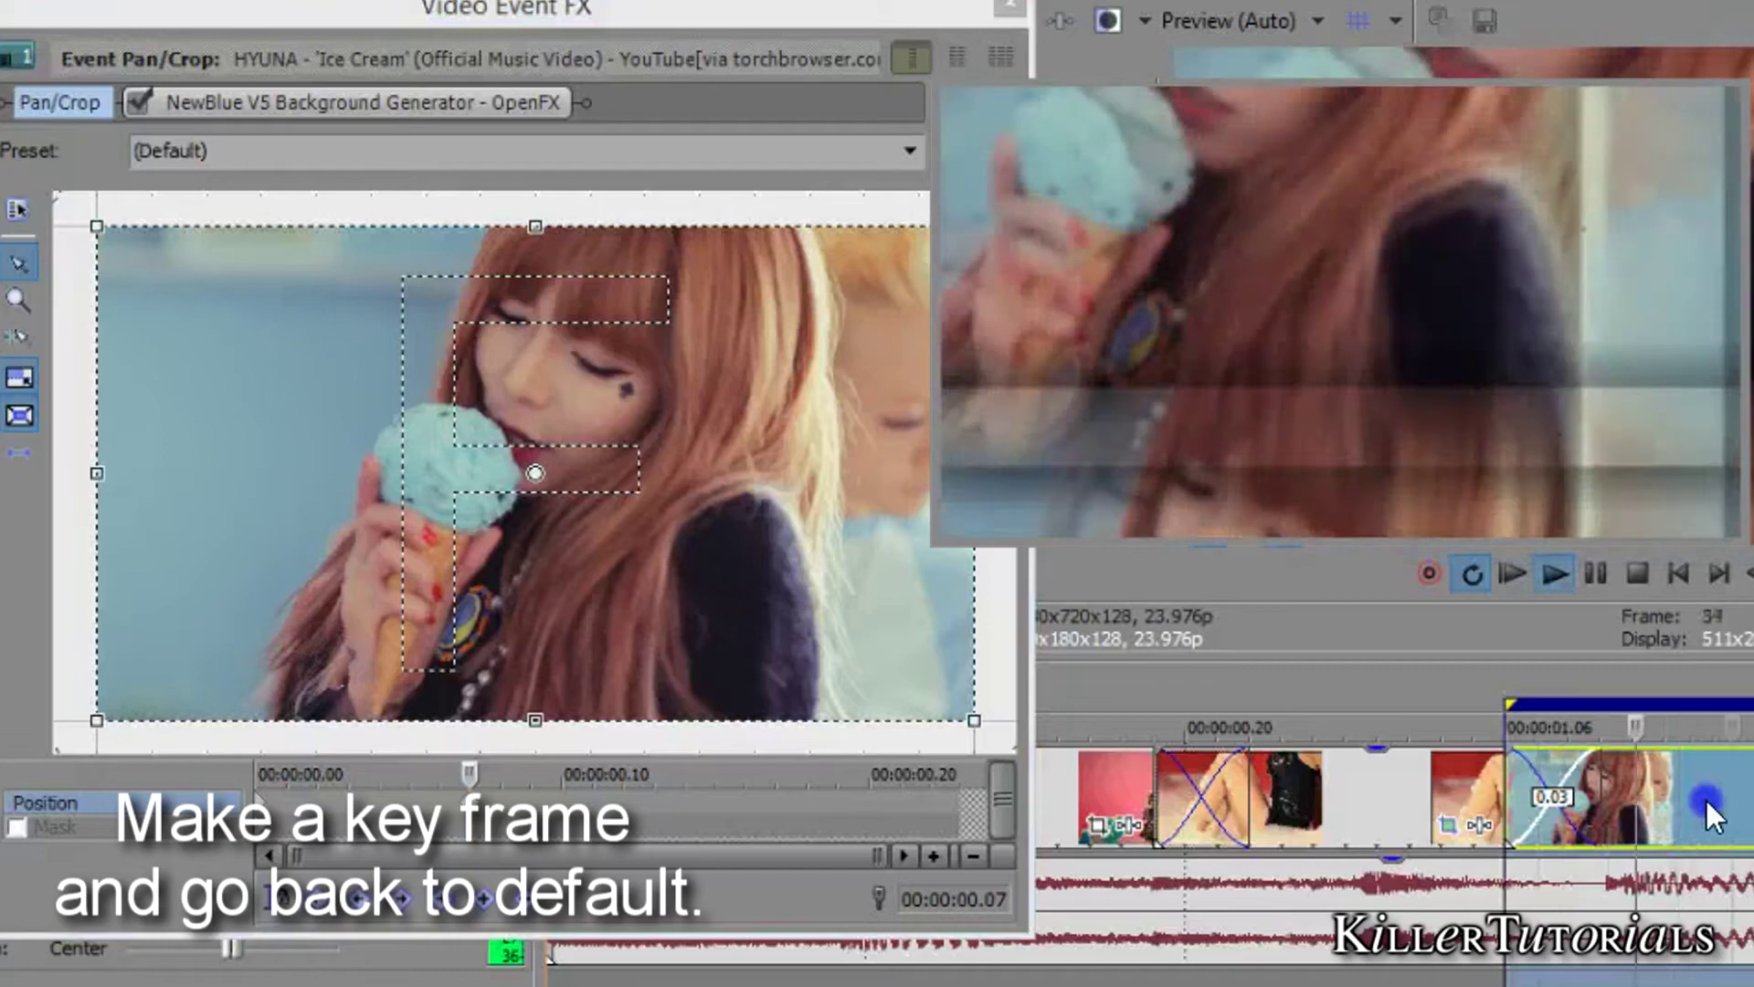
{"action": "right_click", "coordinate": [1707, 798]}
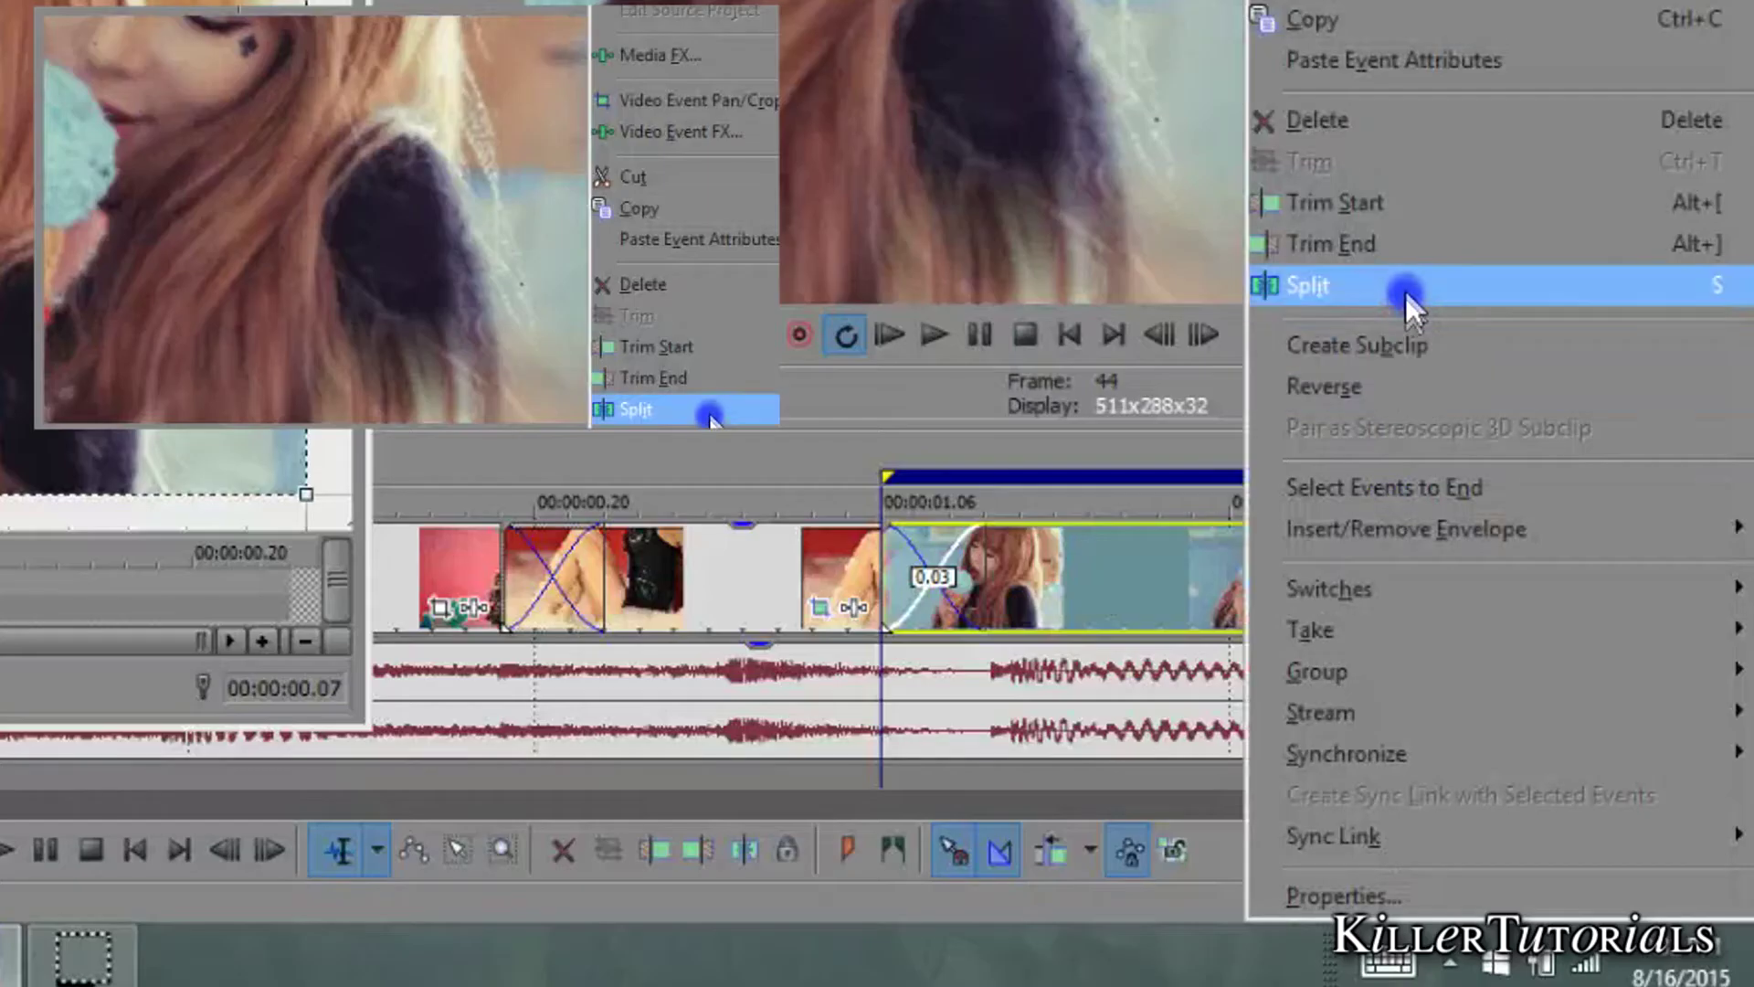
Split the ice-cream clip and slow the last piece to 24% with a velocity envelope
{"action": "left_click", "coordinate": [1405, 288]}
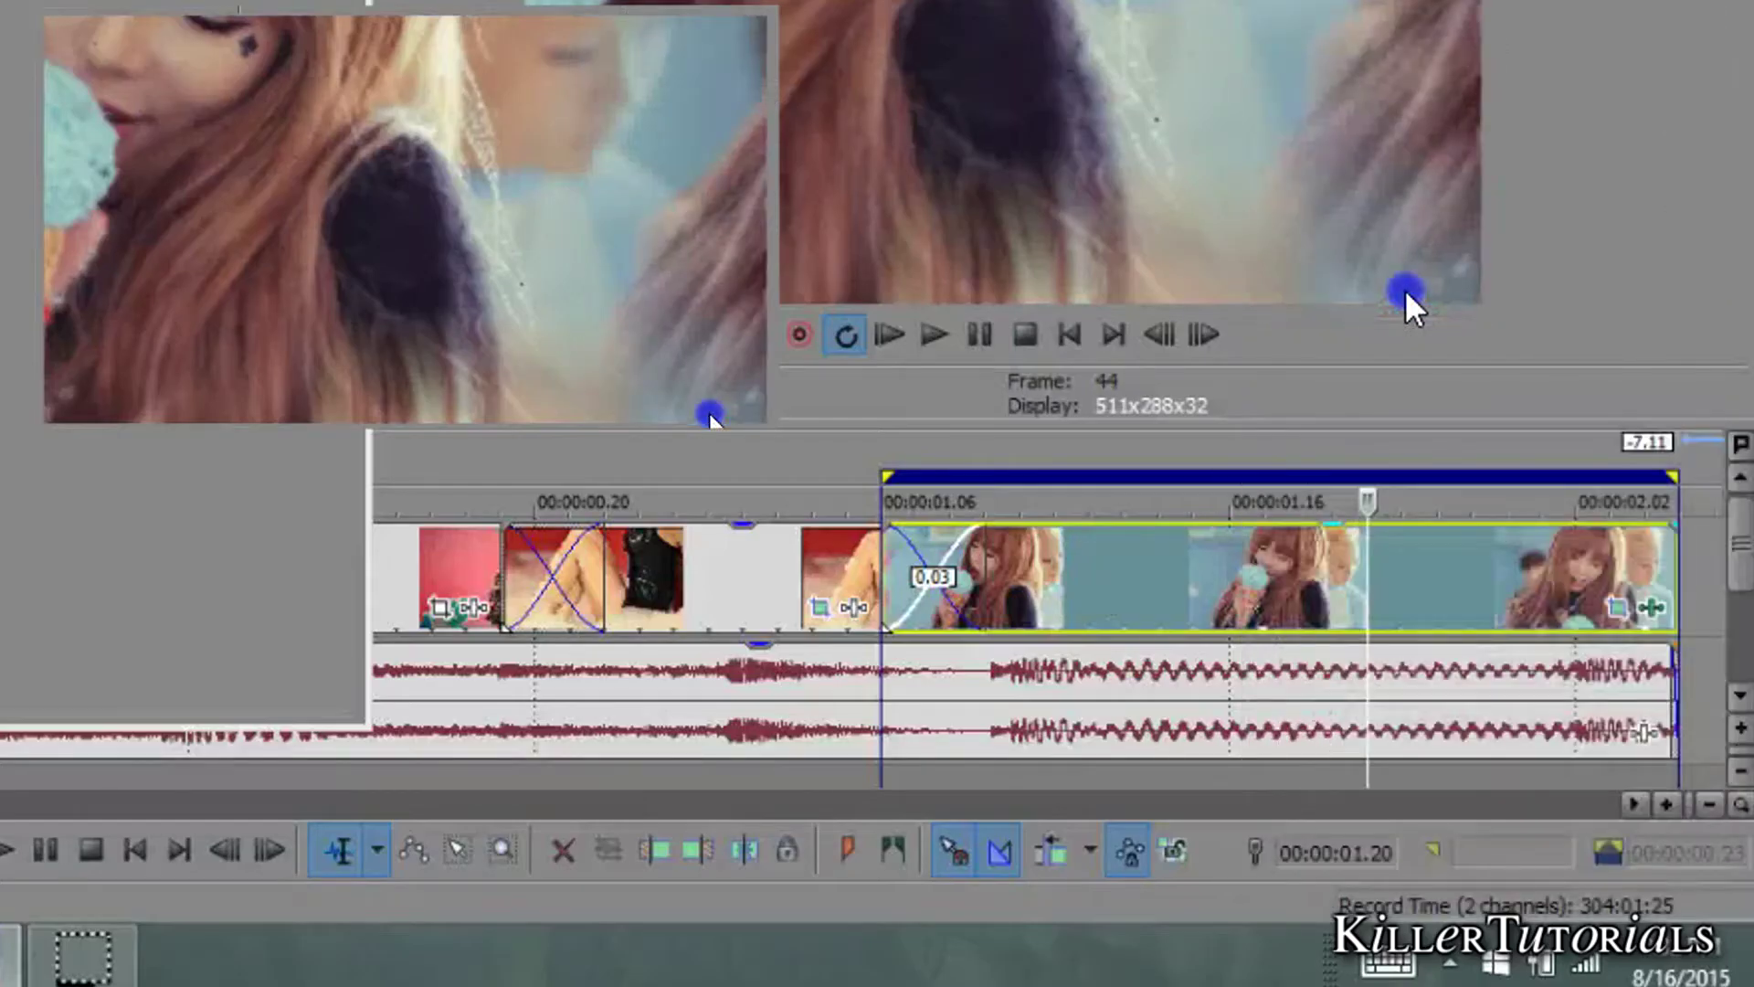
{"action": "right_click", "coordinate": [1416, 580]}
{"action": "mouse_move", "coordinate": [1418, 528]}
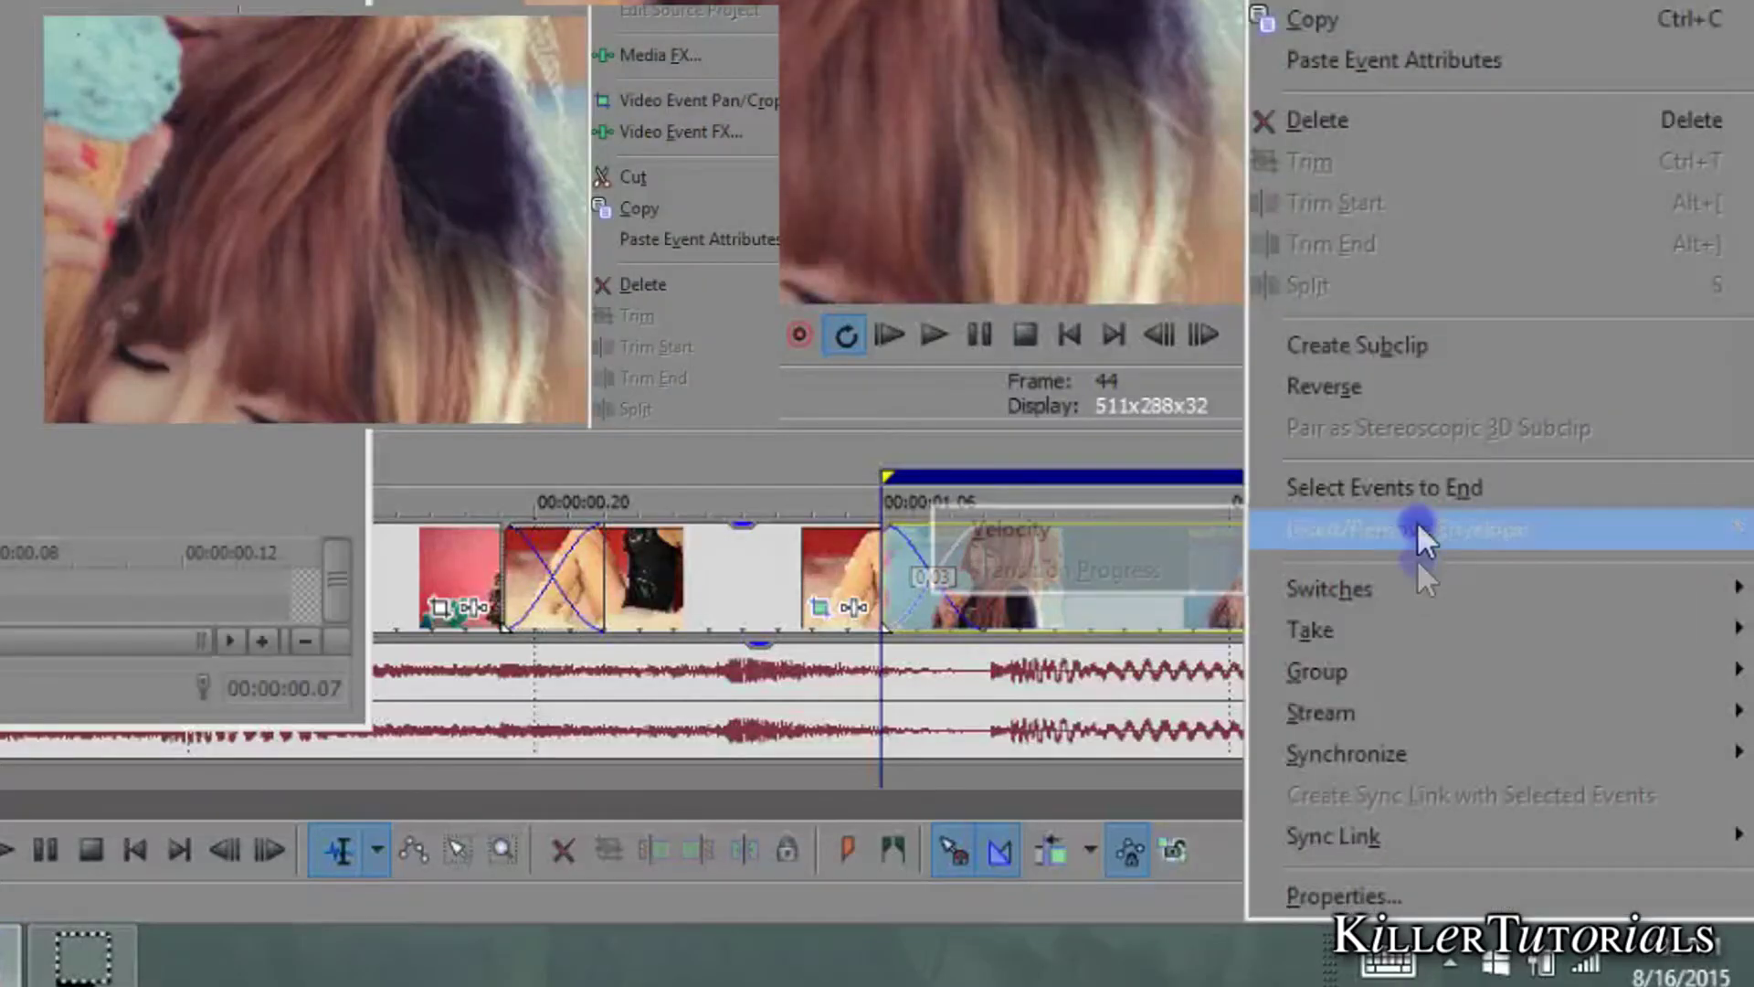
{"action": "left_click", "coordinate": [1200, 544]}
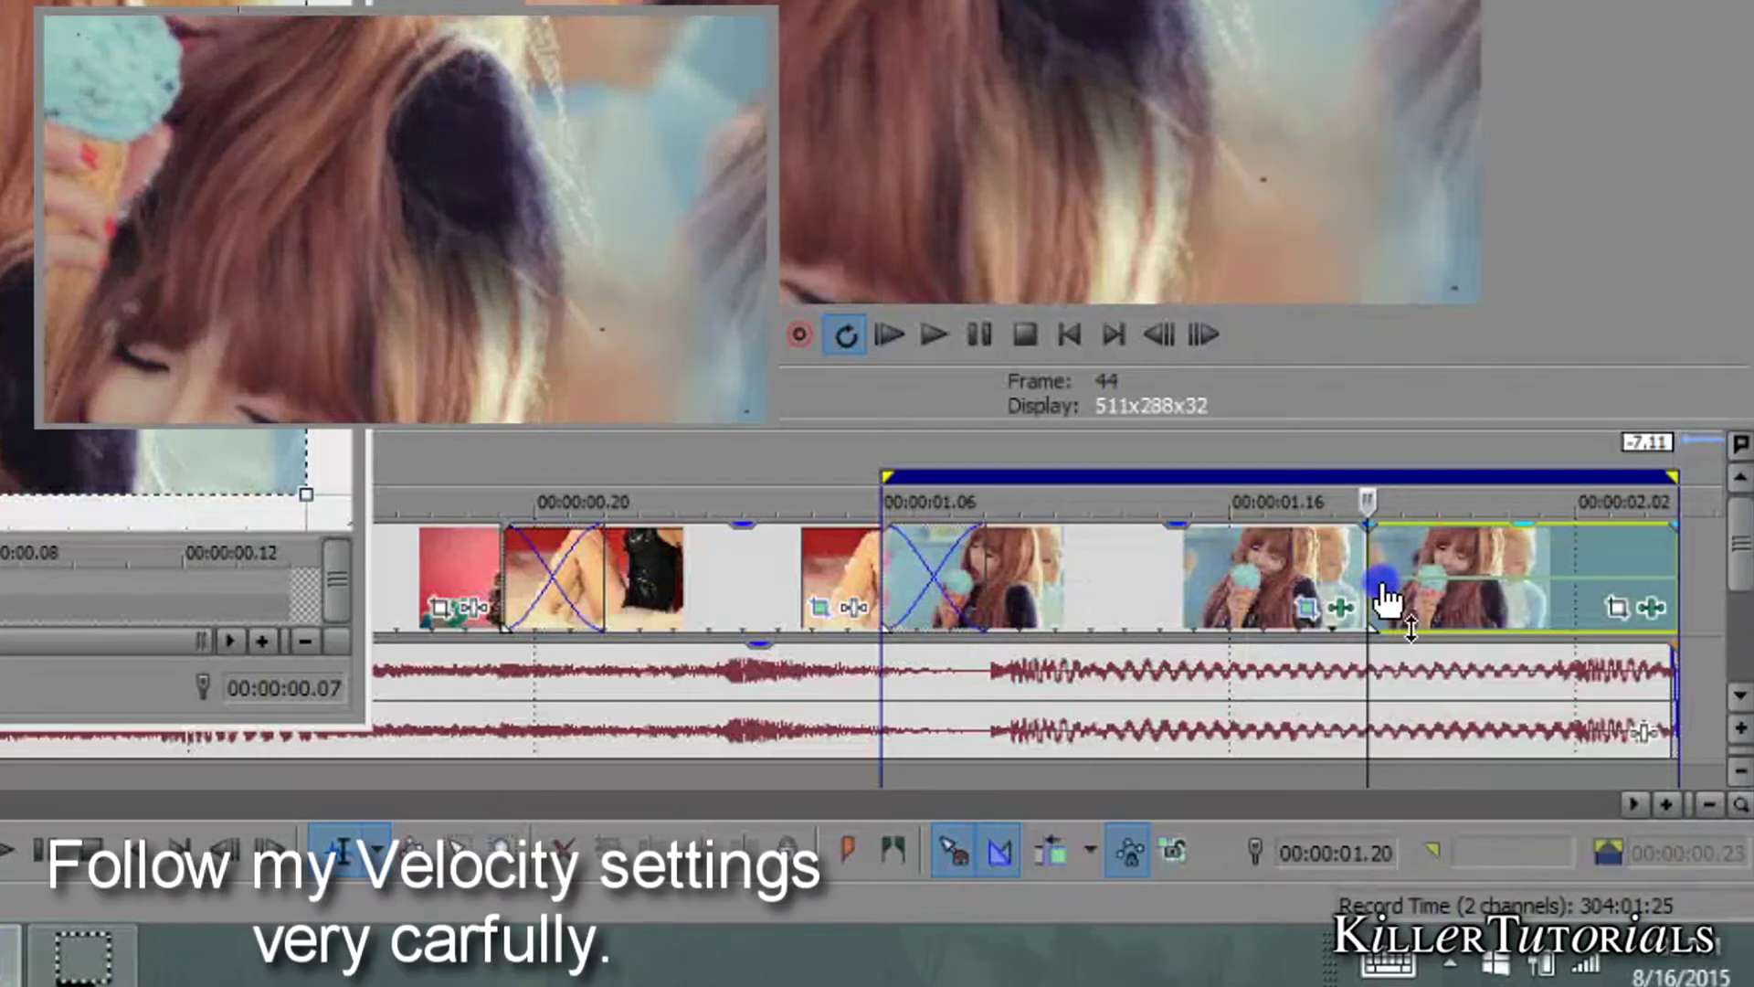
{"action": "left_click_drag", "start_coordinate": [1386, 581], "coordinate": [1386, 601]}
{"action": "double_click", "coordinate": [1415, 556]}
{"action": "key", "text": "space"}
Extend the last piece left to overlap the previous one by 0.03 and loop it
{"action": "left_click_drag", "start_coordinate": [1370, 553], "coordinate": [1266, 554]}
{"action": "double_click", "coordinate": [1445, 557]}
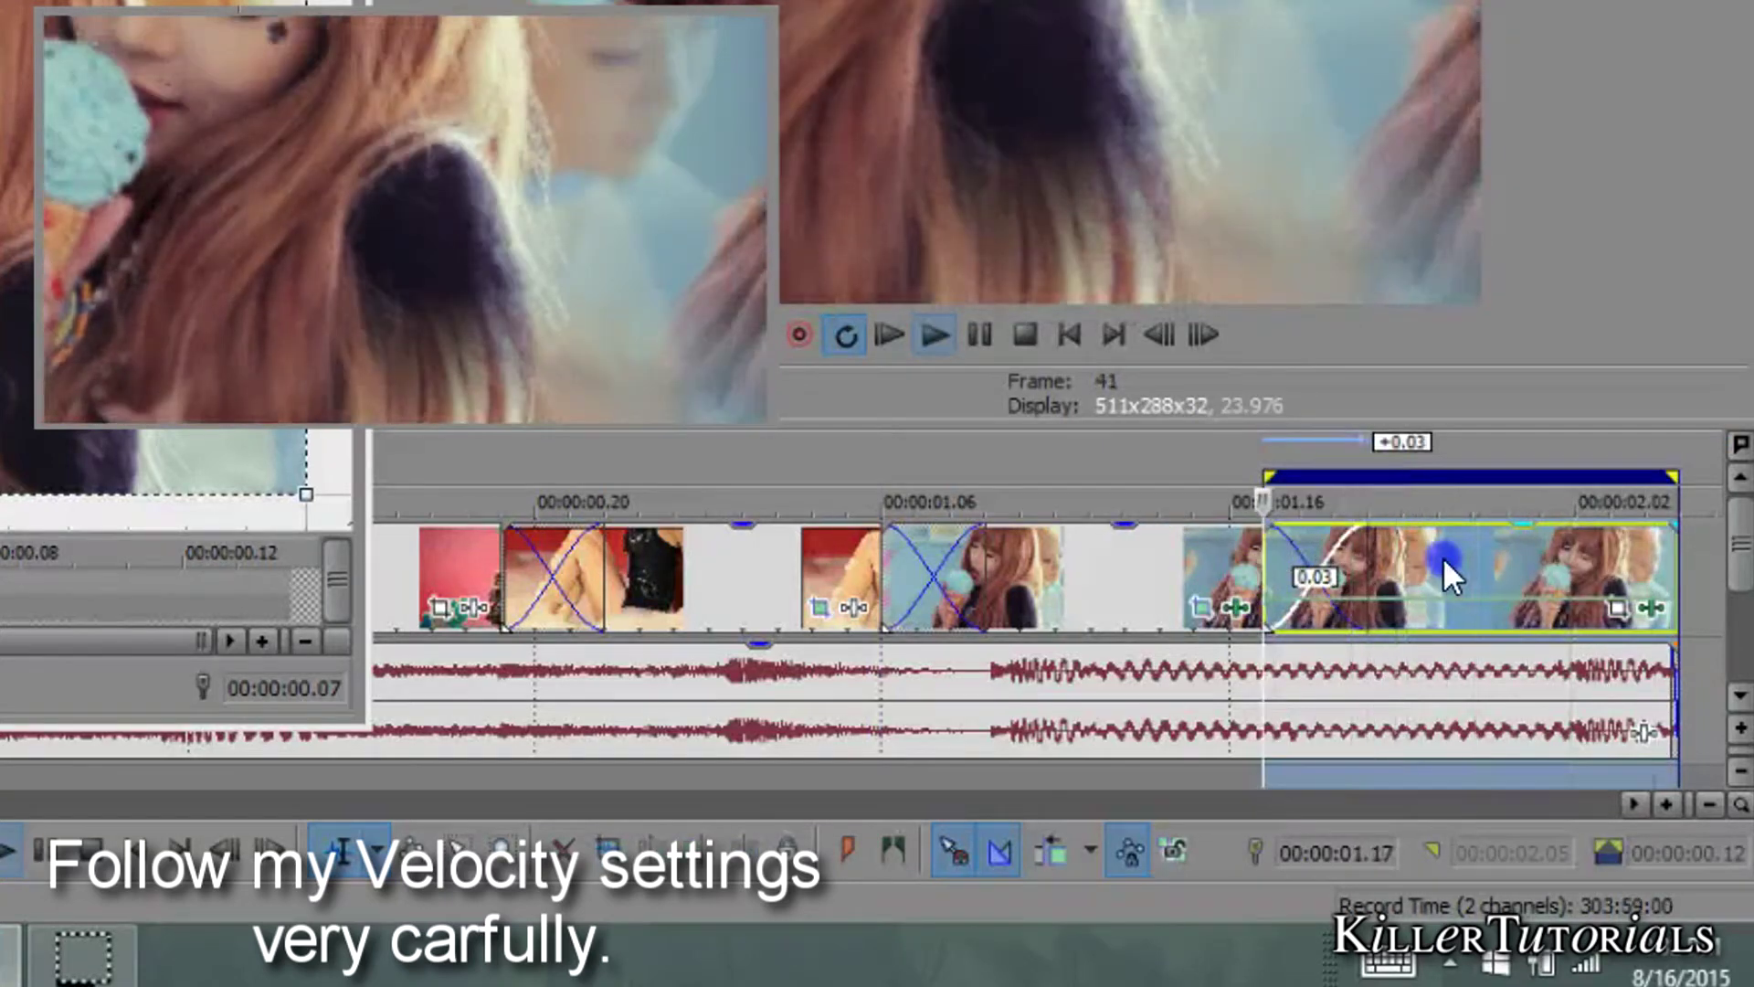
{"action": "left_click_drag", "start_coordinate": [835, 457], "coordinate": [1662, 457]}
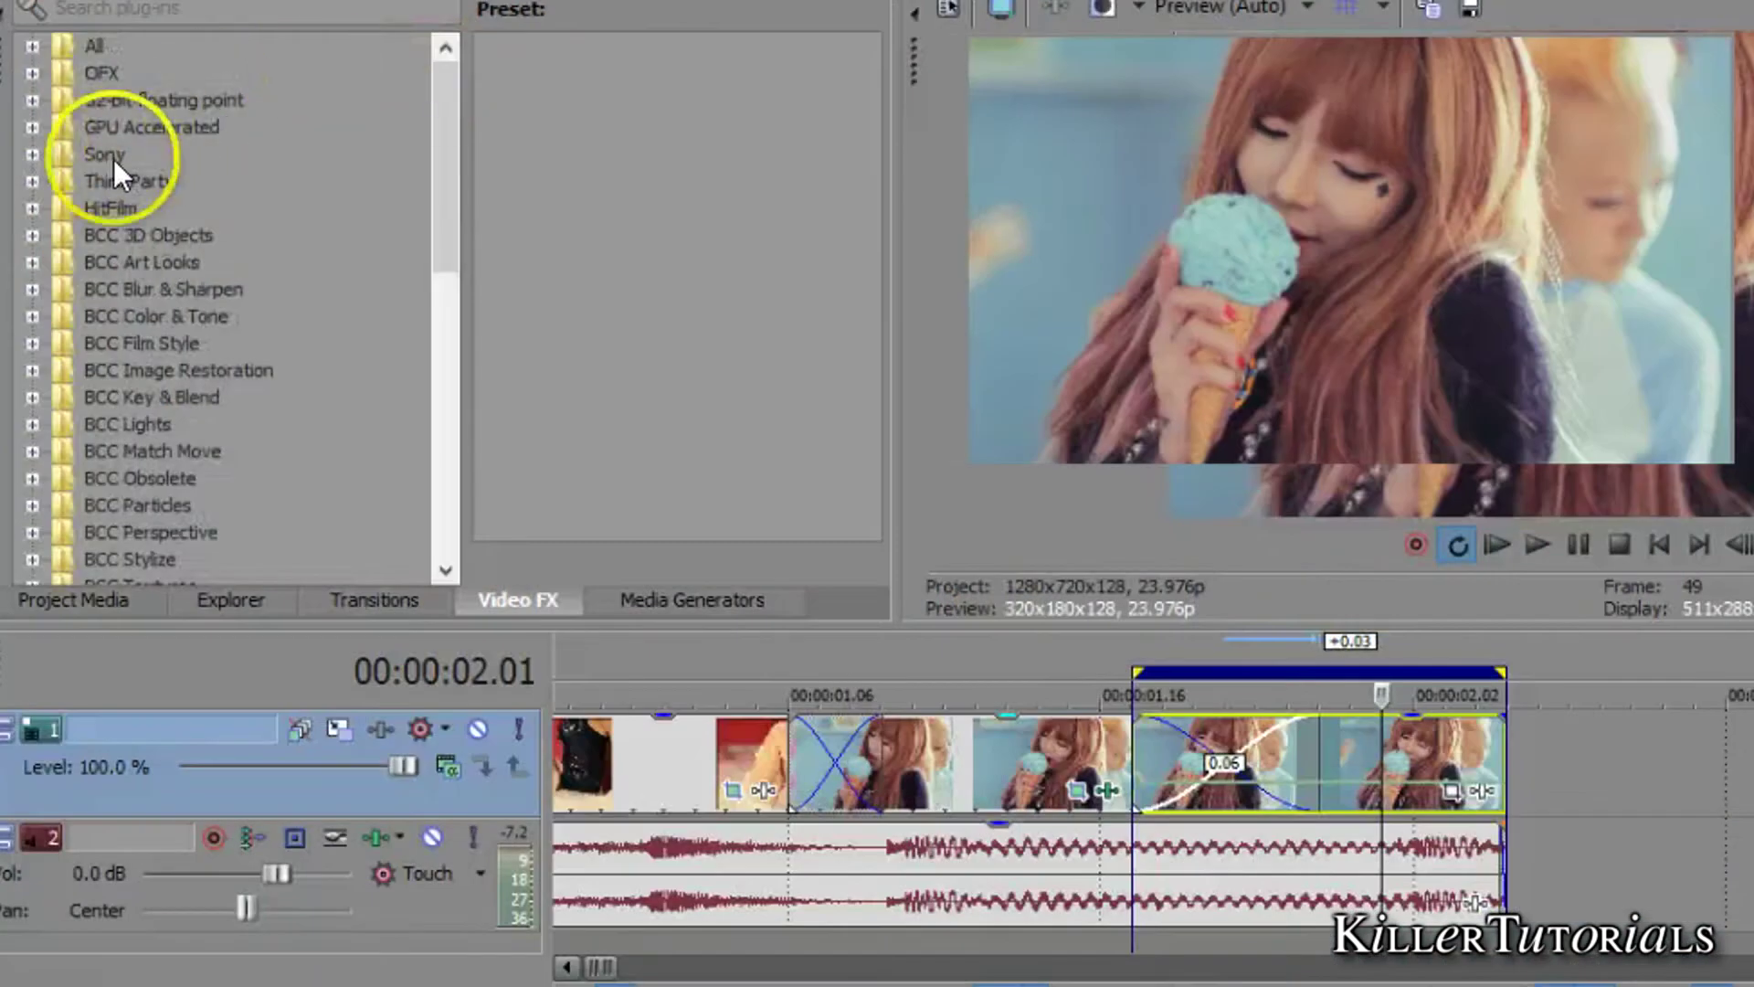
Apply Sony Cookie Cutter at size 0.211 to the last ice-cream piece, zoom out, and copy it
{"action": "double_click", "coordinate": [113, 159]}
{"action": "scroll", "coordinate": [448, 188], "scroll_direction": "down", "scroll_amount": 5}
{"action": "left_click_drag", "start_coordinate": [200, 254], "coordinate": [1351, 735]}
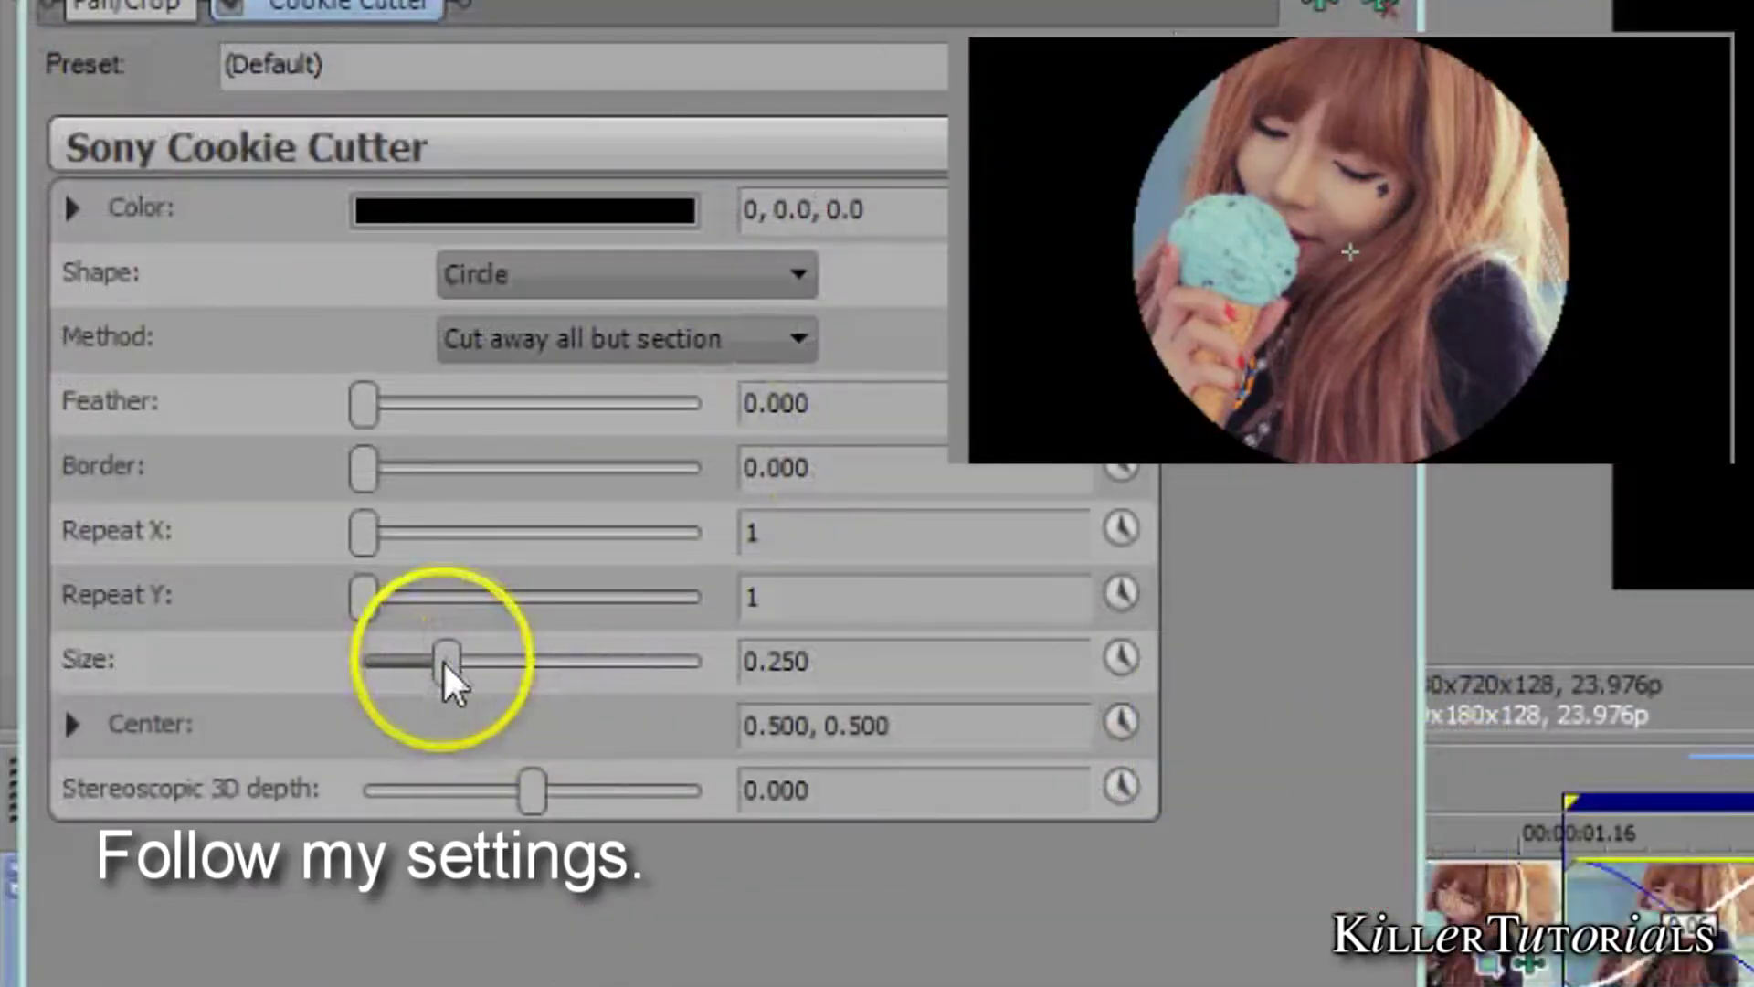
{"action": "left_click_drag", "start_coordinate": [311, 568], "coordinate": [304, 577]}
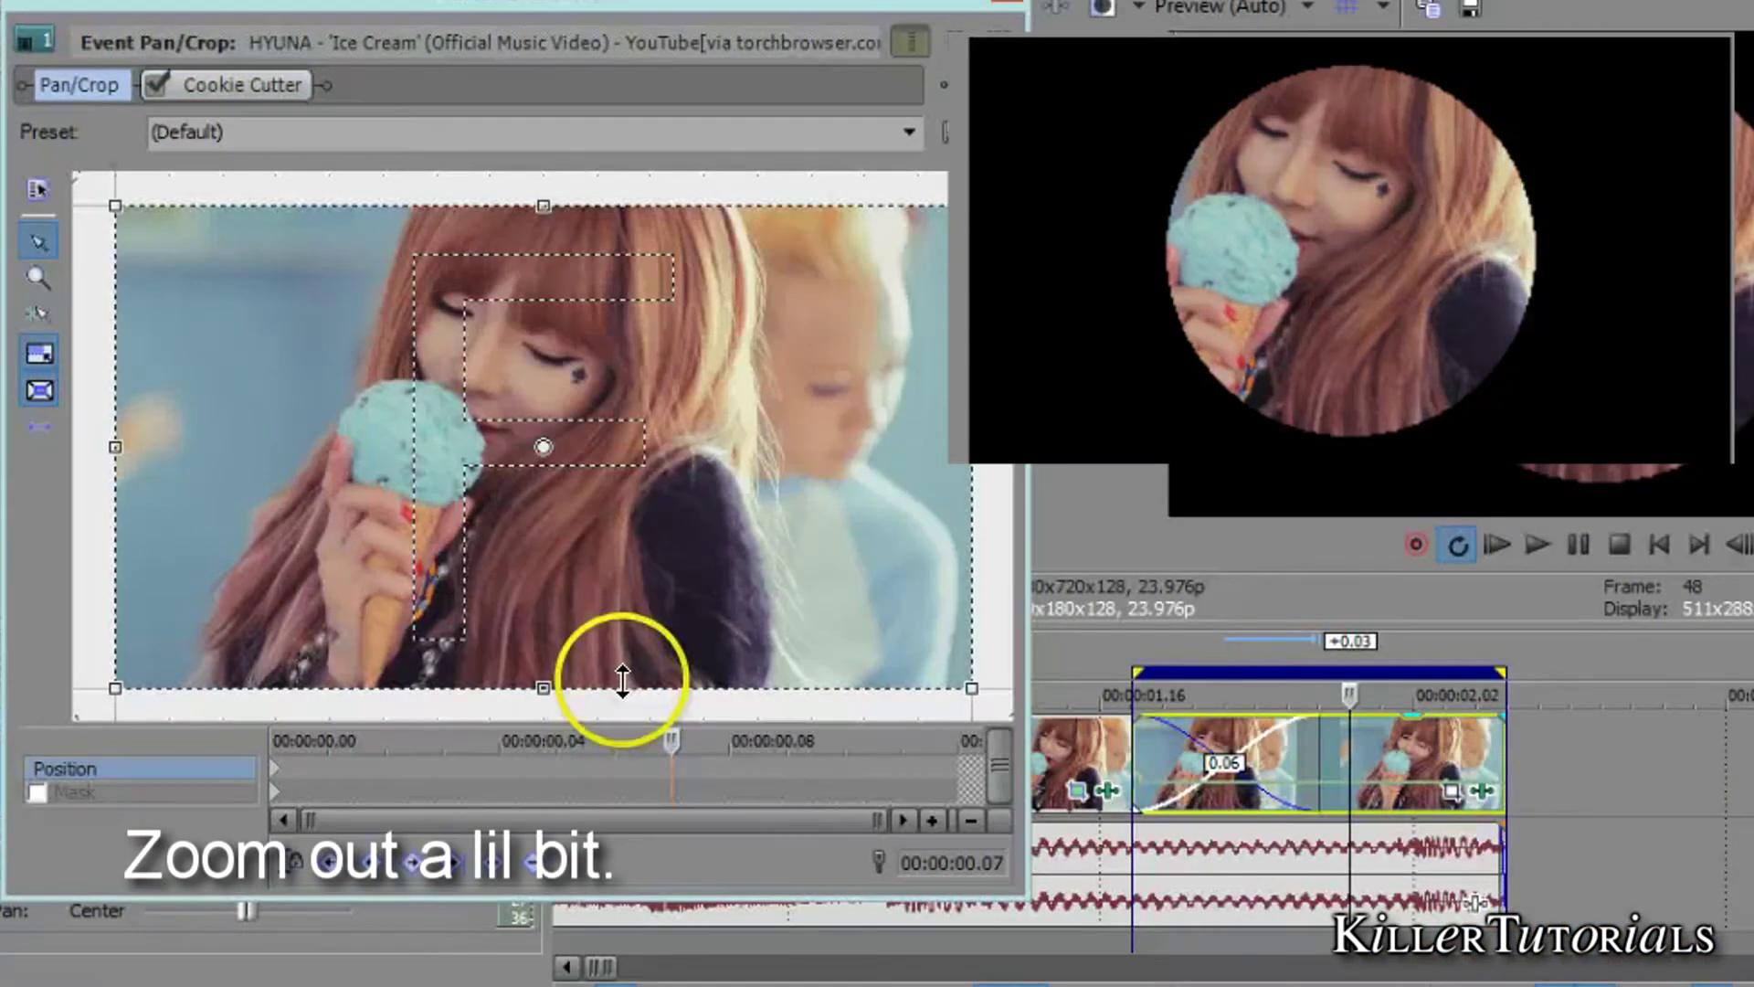
{"action": "left_click_drag", "start_coordinate": [622, 680], "coordinate": [611, 667]}
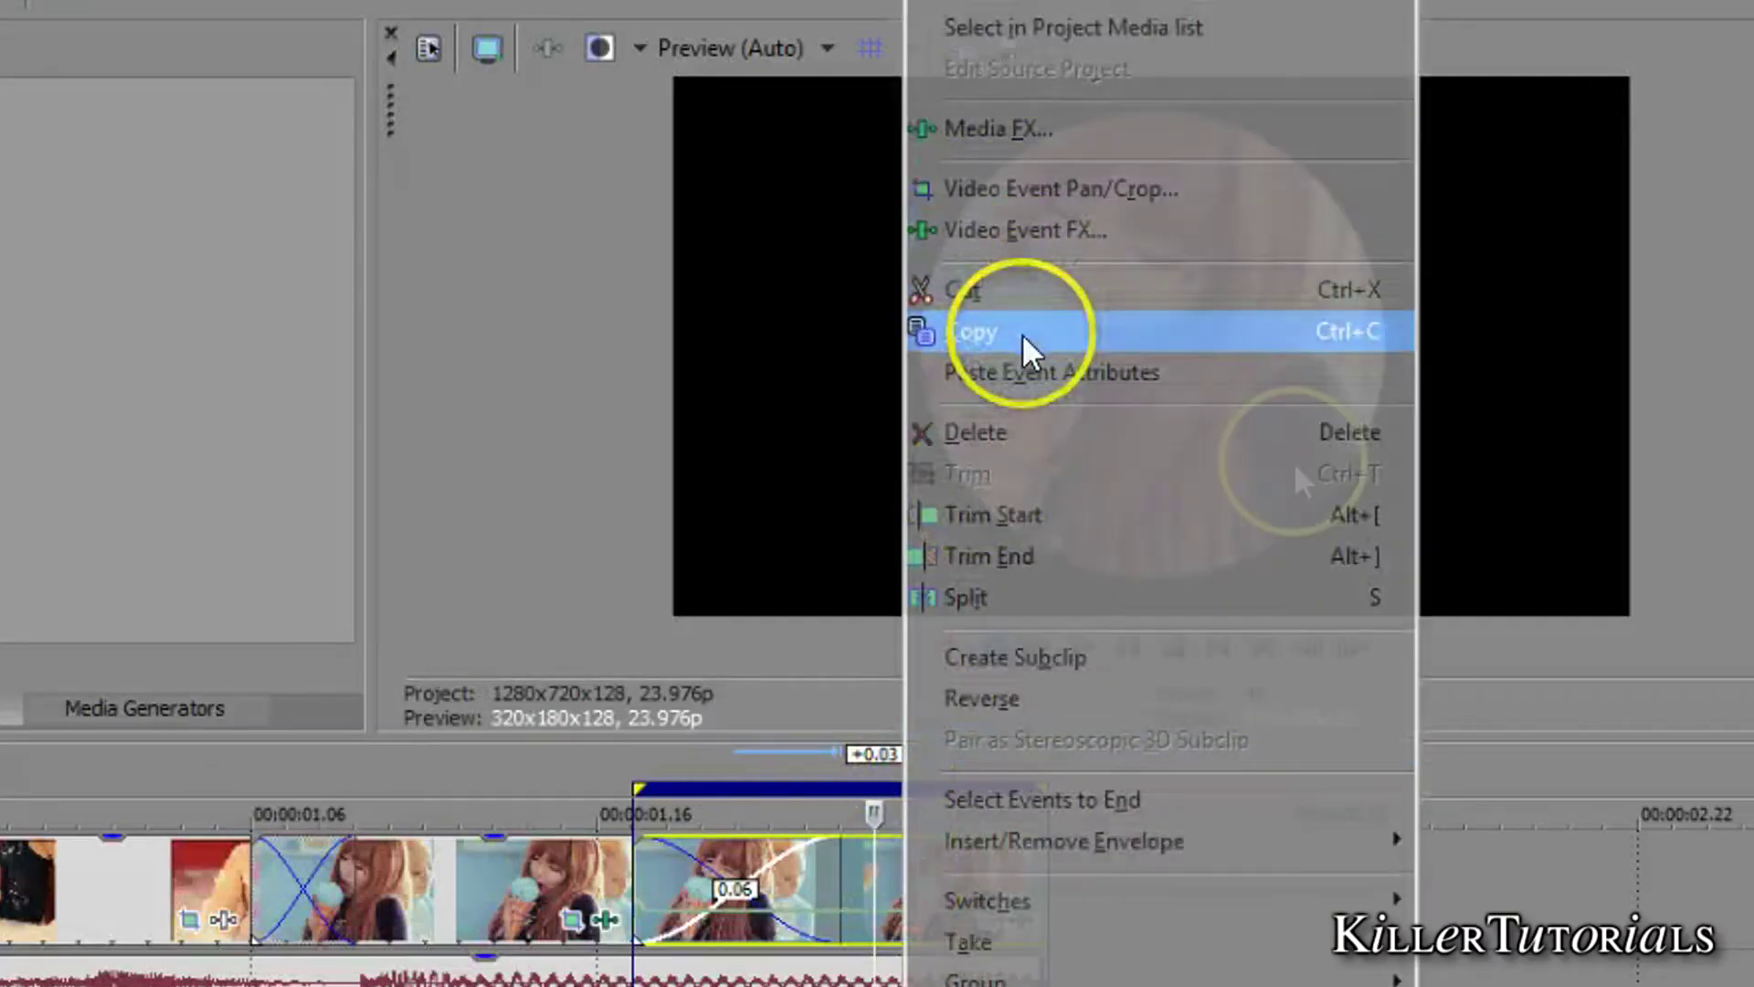
{"action": "left_click", "coordinate": [1023, 331]}
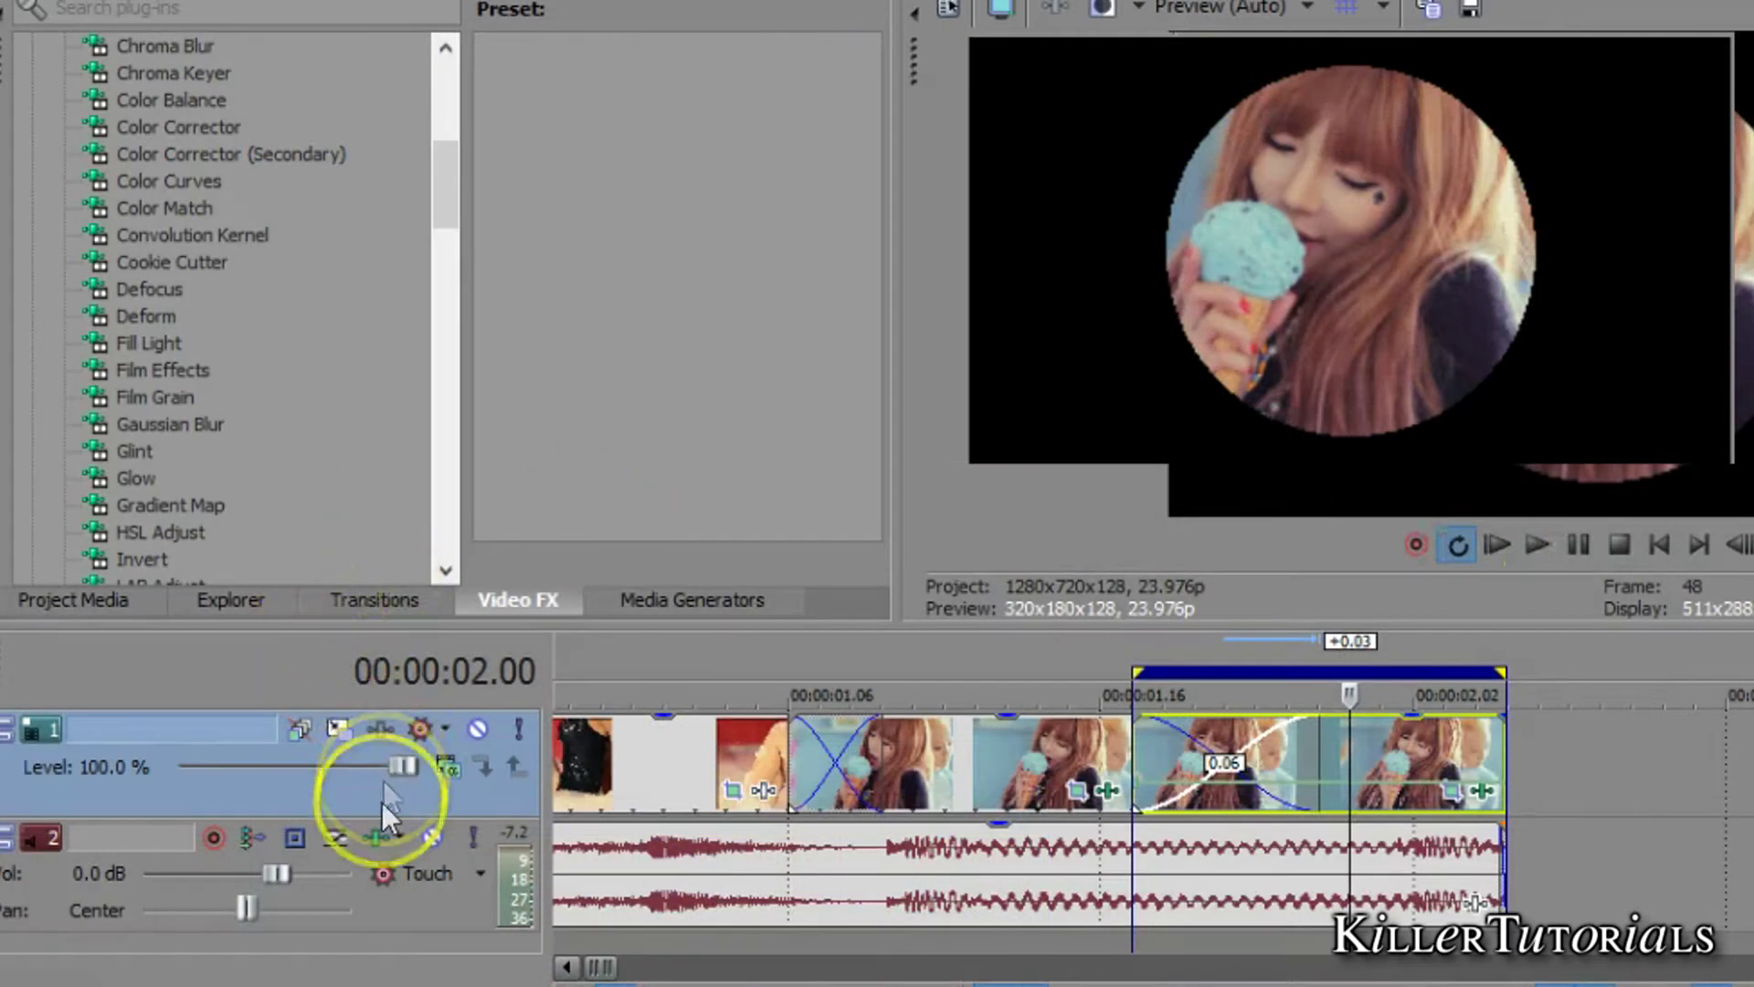
Insert a new top video track and paste the copied circle clip onto it
{"action": "right_click", "coordinate": [382, 802]}
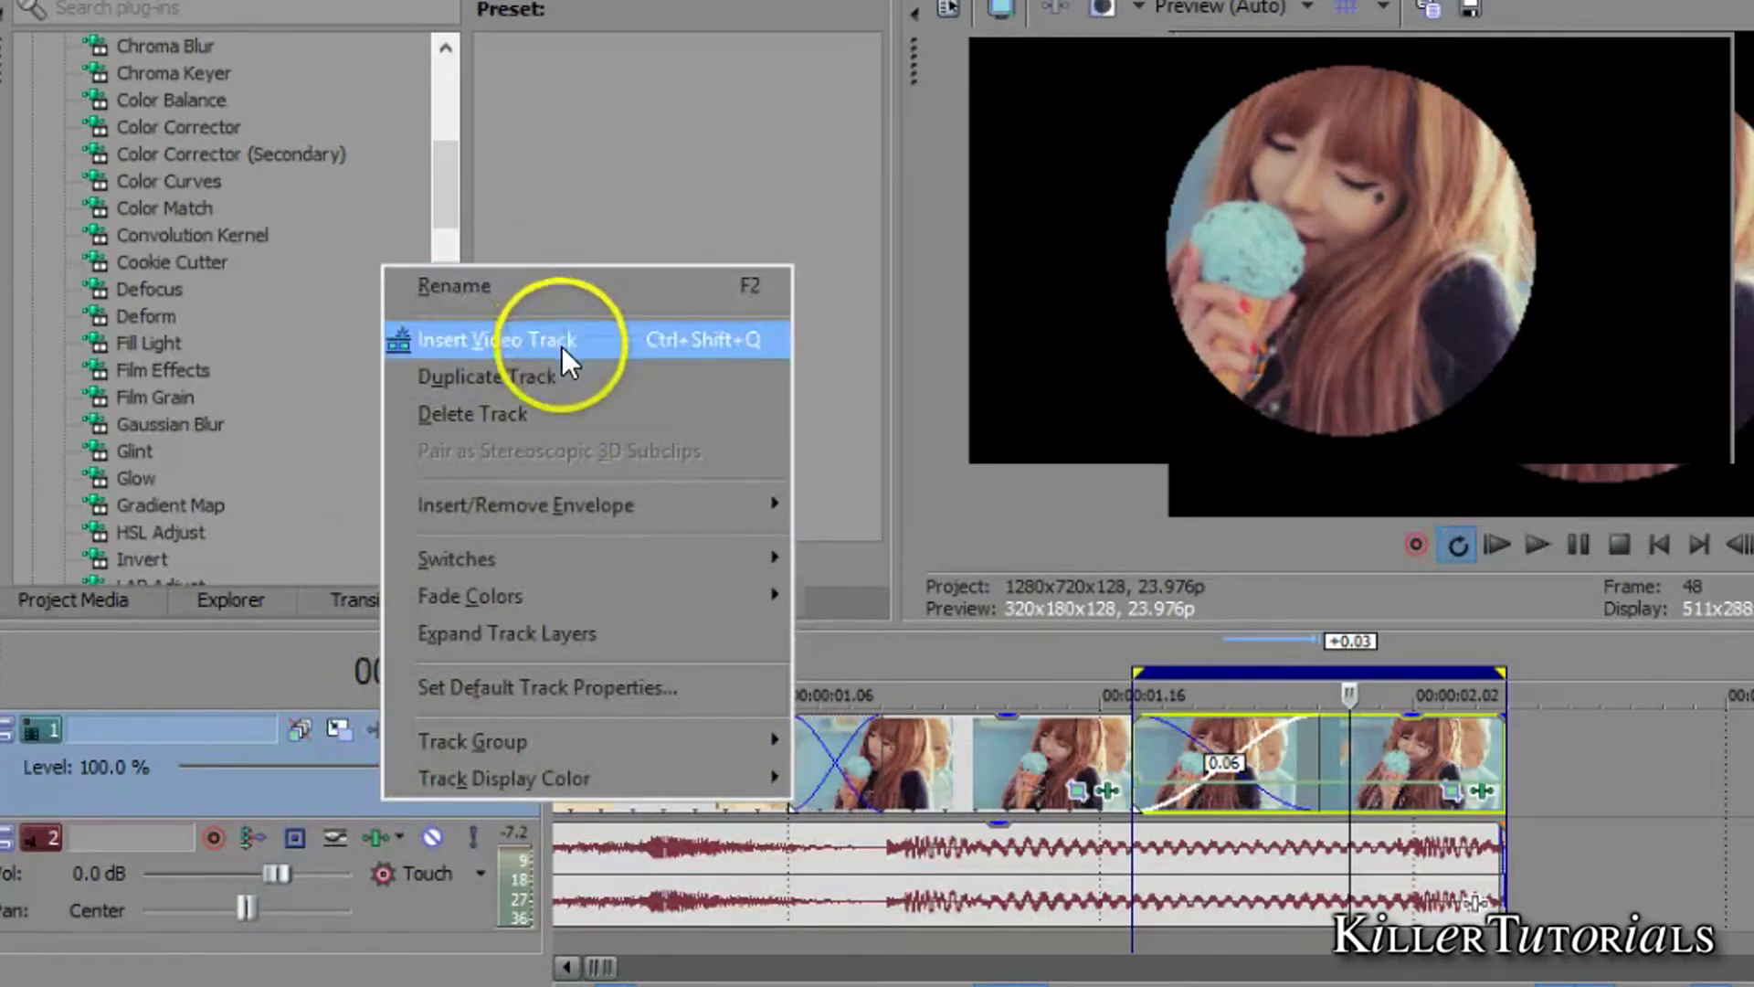
{"action": "left_click", "coordinate": [561, 343]}
{"action": "right_click", "coordinate": [1303, 768]}
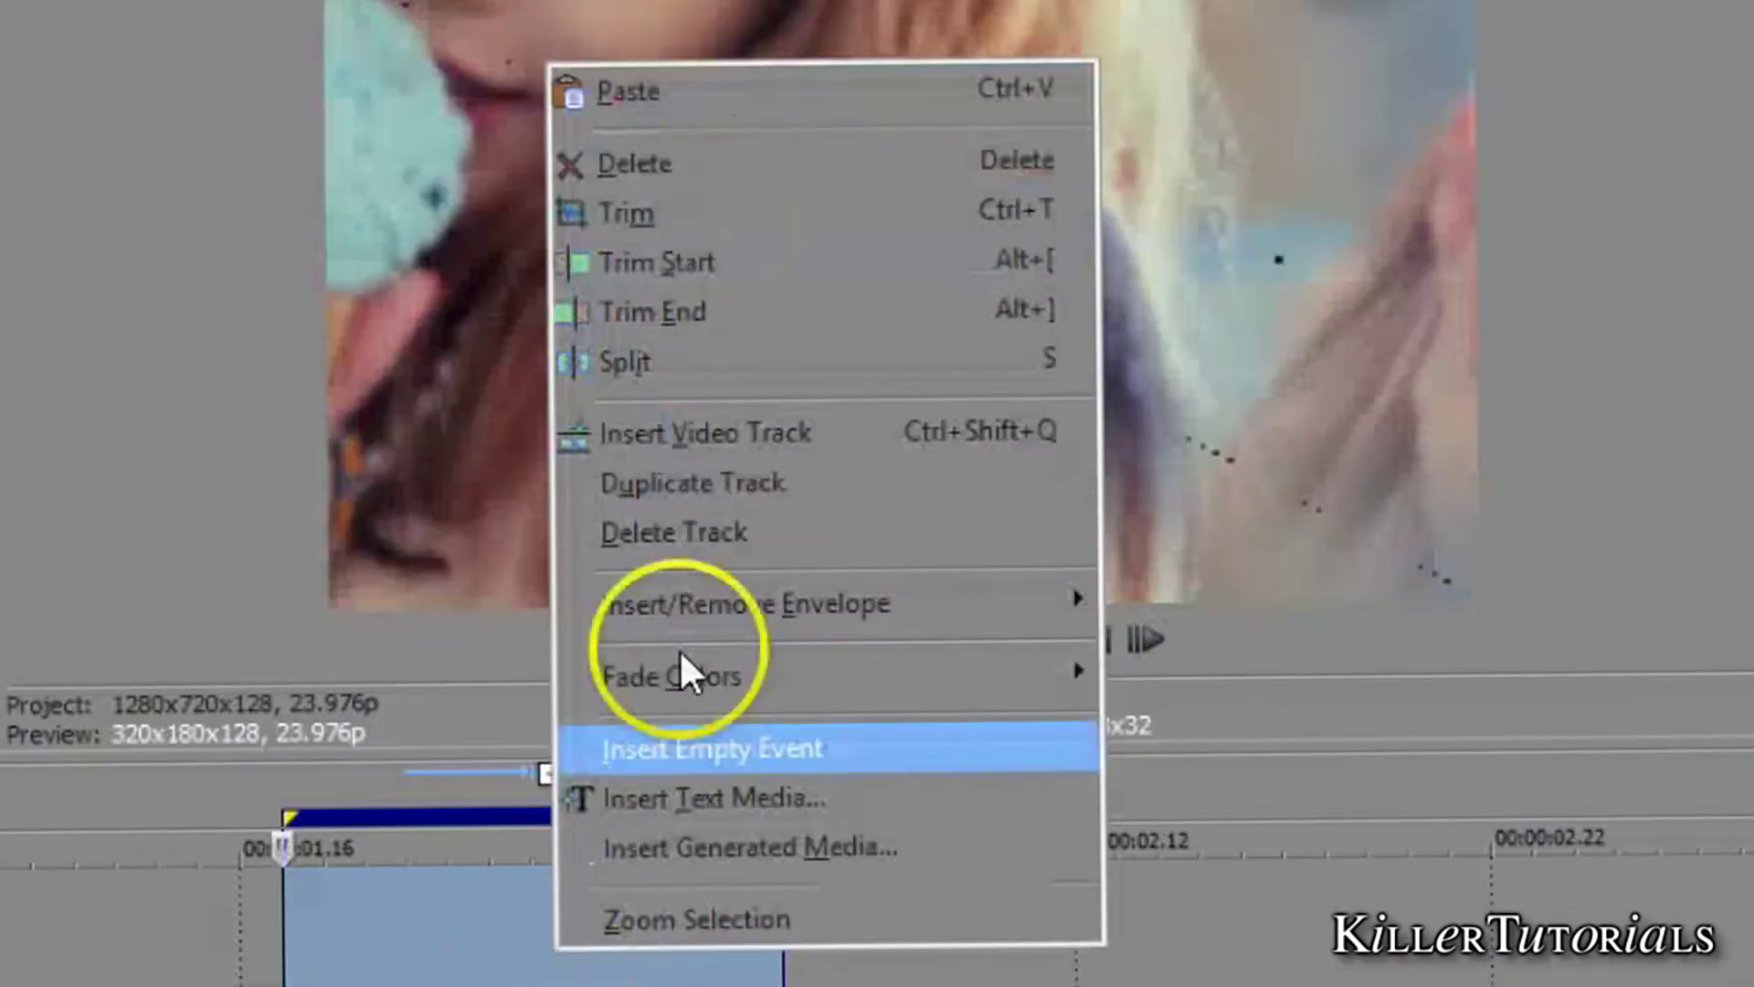
{"action": "left_click", "coordinate": [1457, 138]}
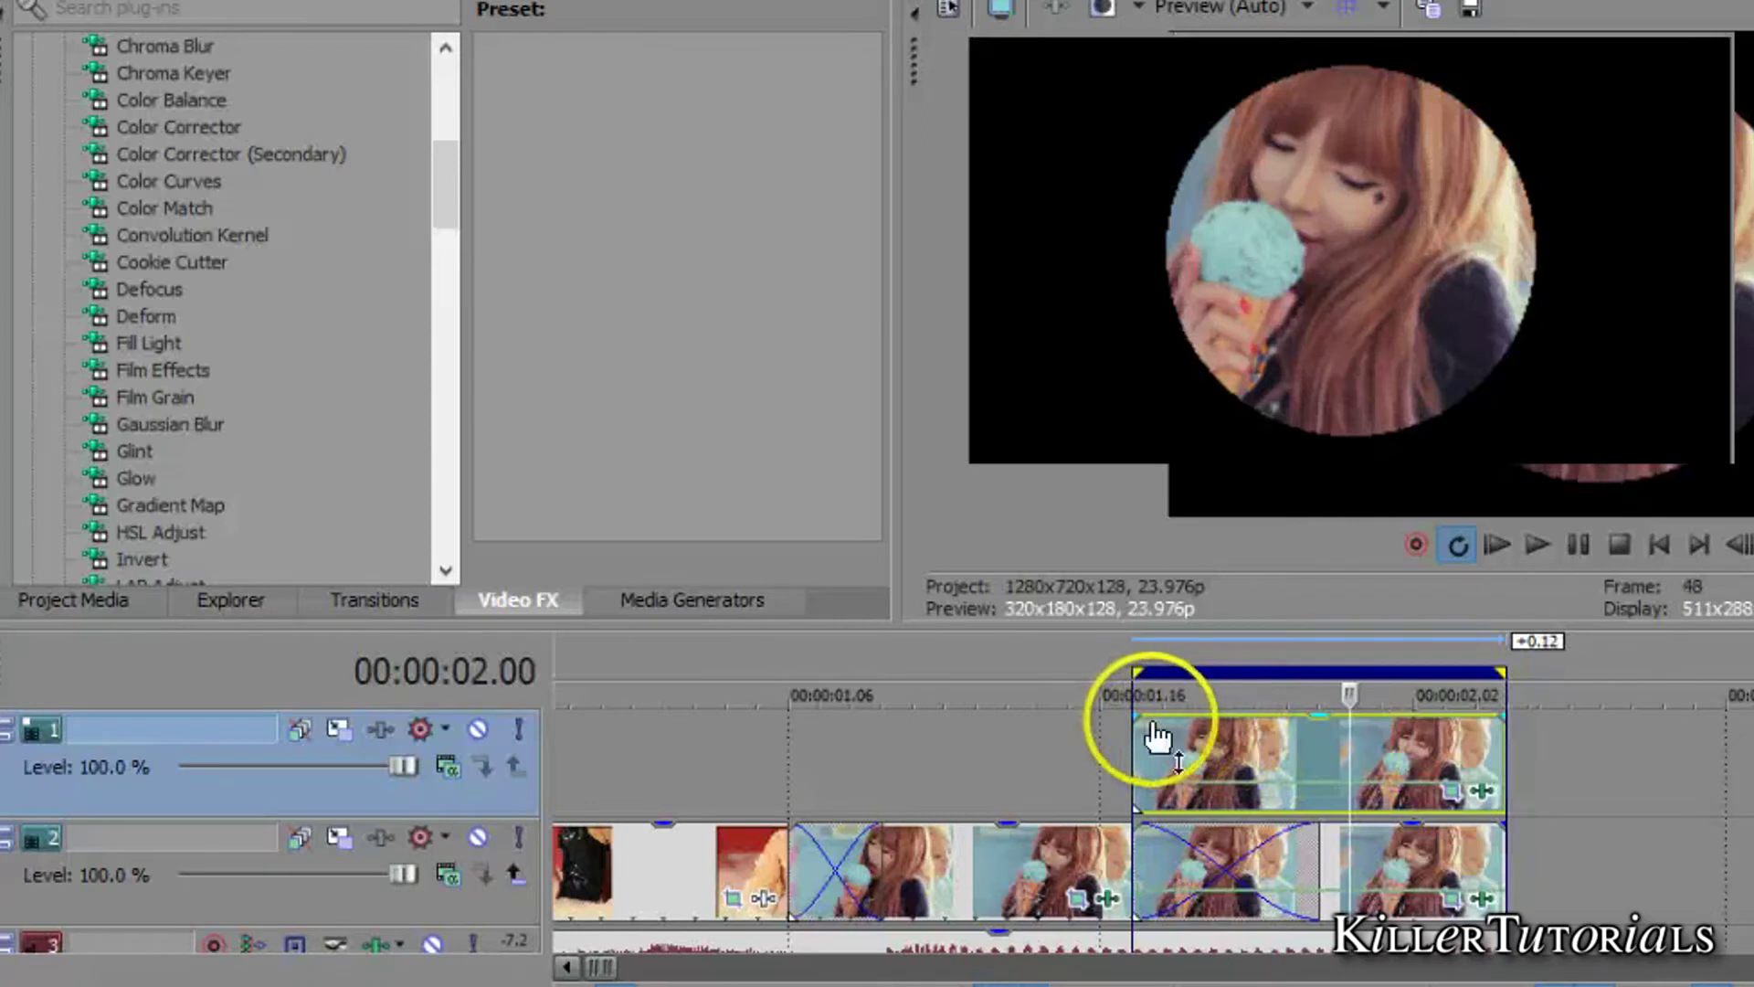
Give the top clip a 0.06 fade-in, preview it, and bring up the lower clip's effects
{"action": "left_click_drag", "start_coordinate": [1138, 715], "coordinate": [1309, 747]}
{"action": "key", "text": "space"}
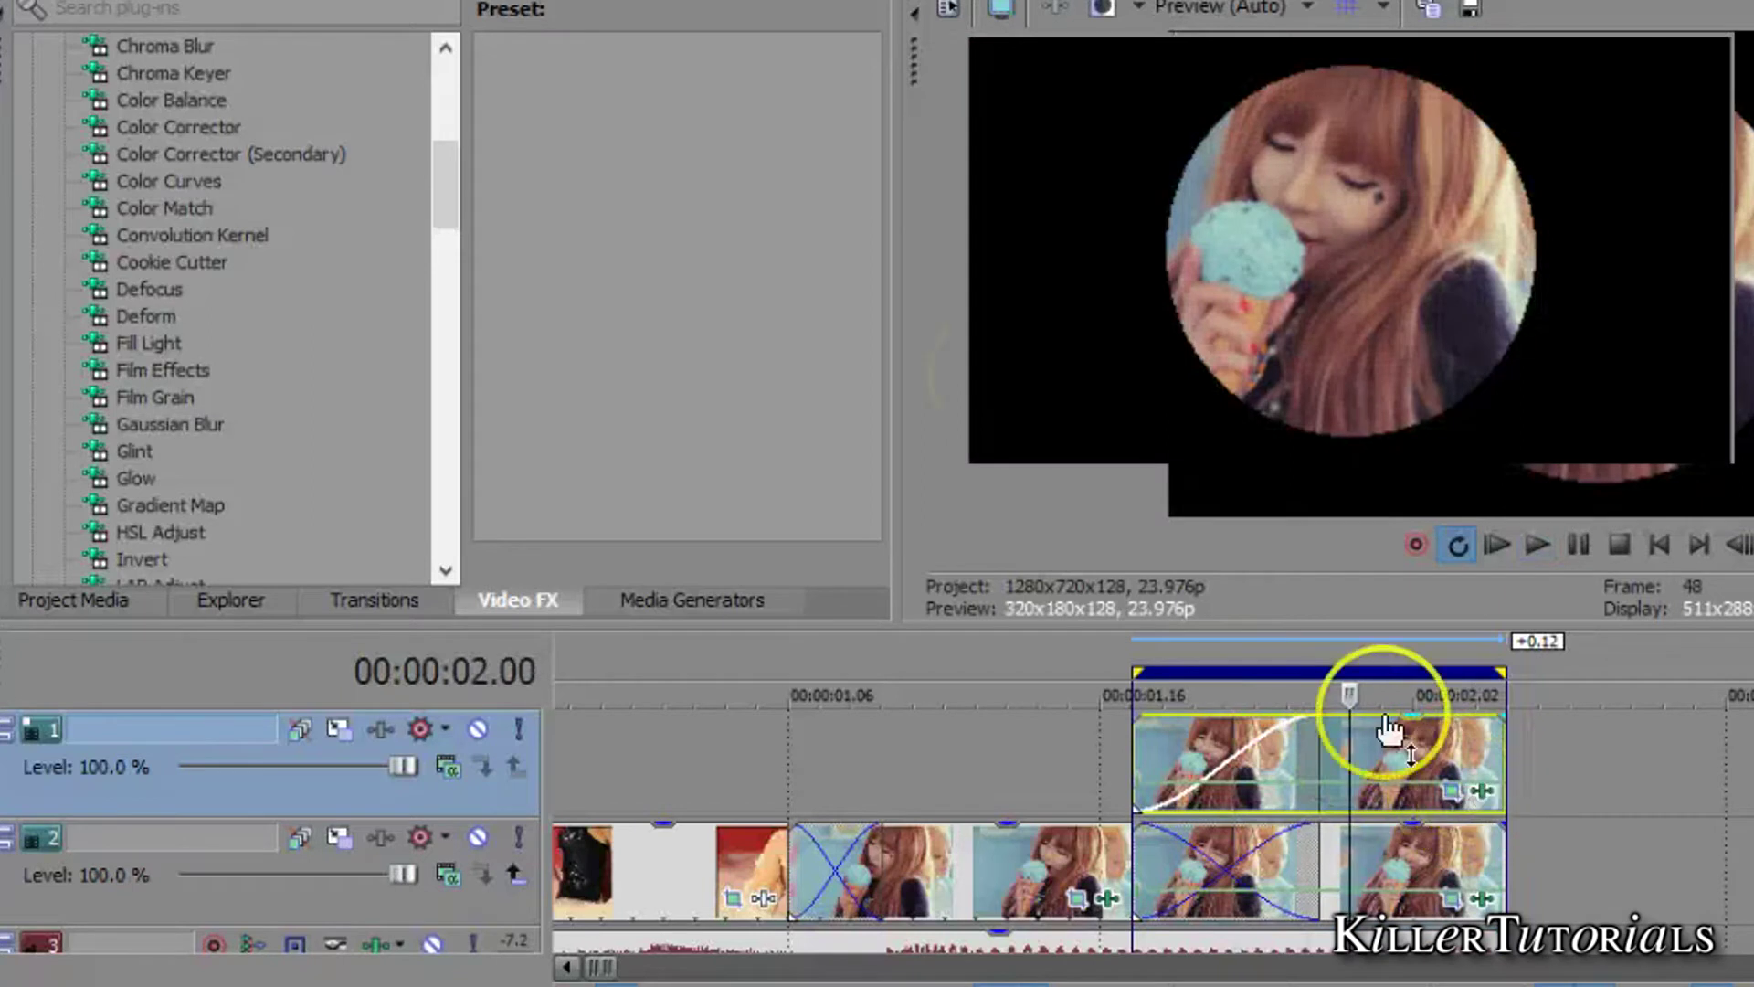
{"action": "left_click", "coordinate": [1478, 853]}
{"action": "left_click", "coordinate": [1481, 900]}
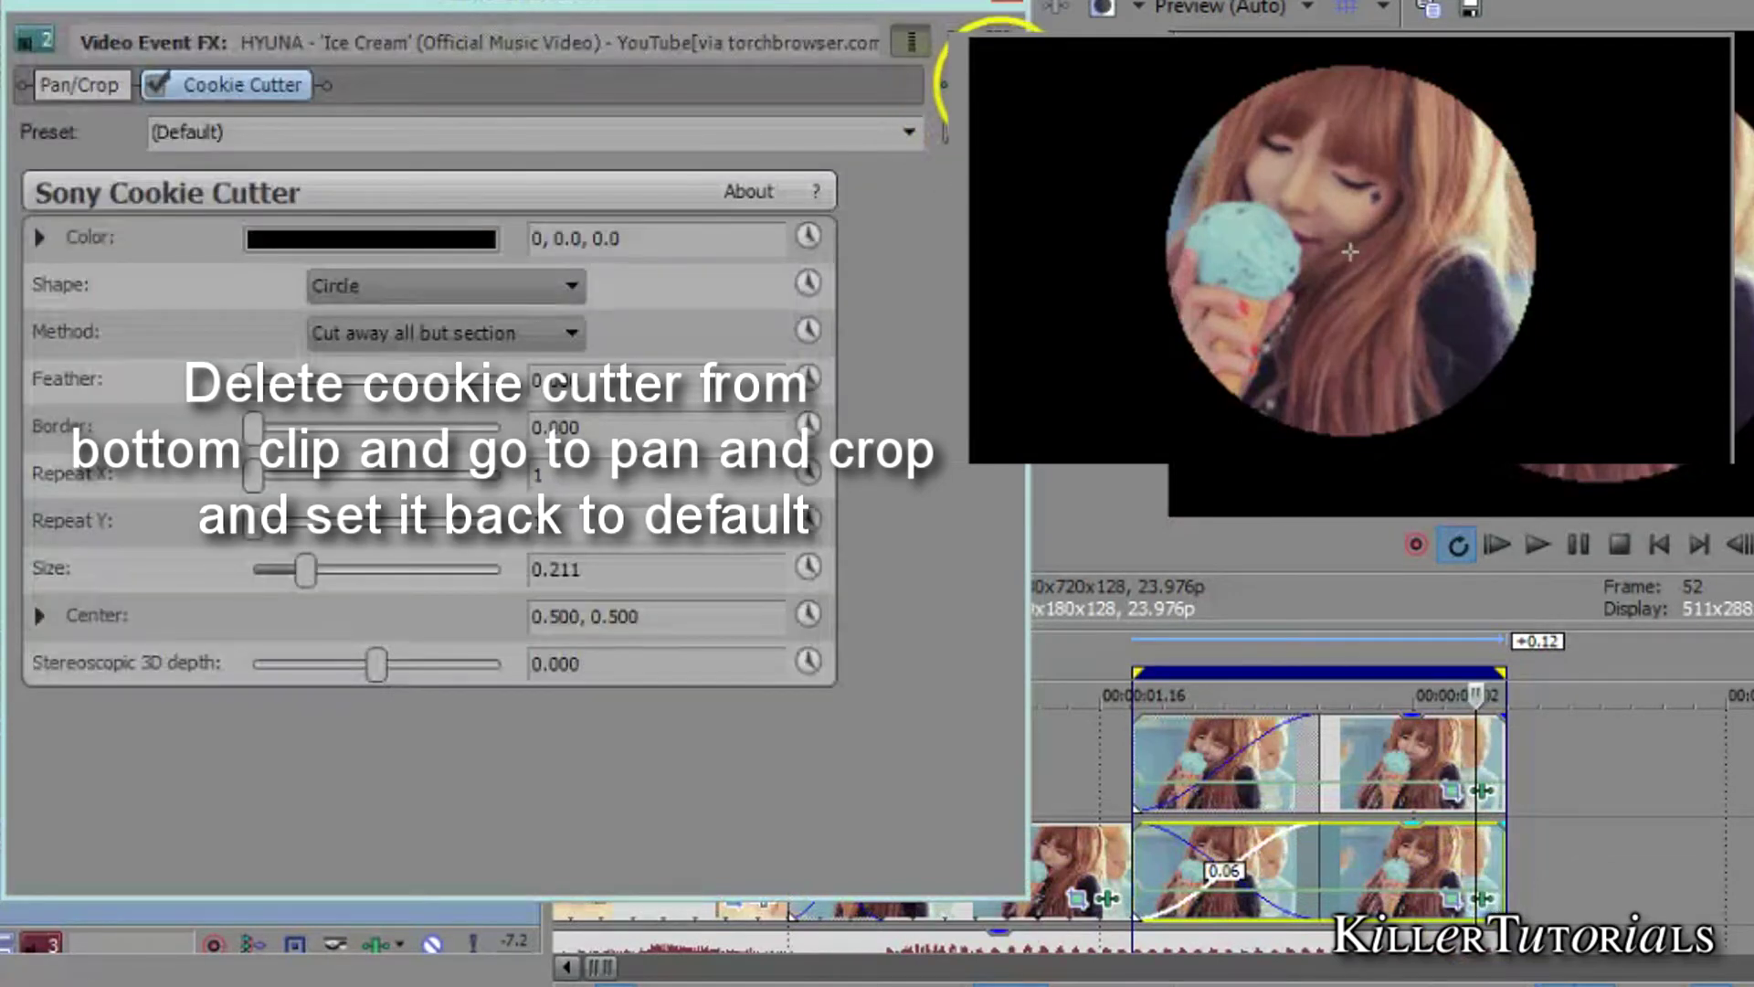
Remove Cookie Cutter from the lower clip and reset its Pan/Crop to the (Default) preset
{"action": "left_click", "coordinate": [79, 84]}
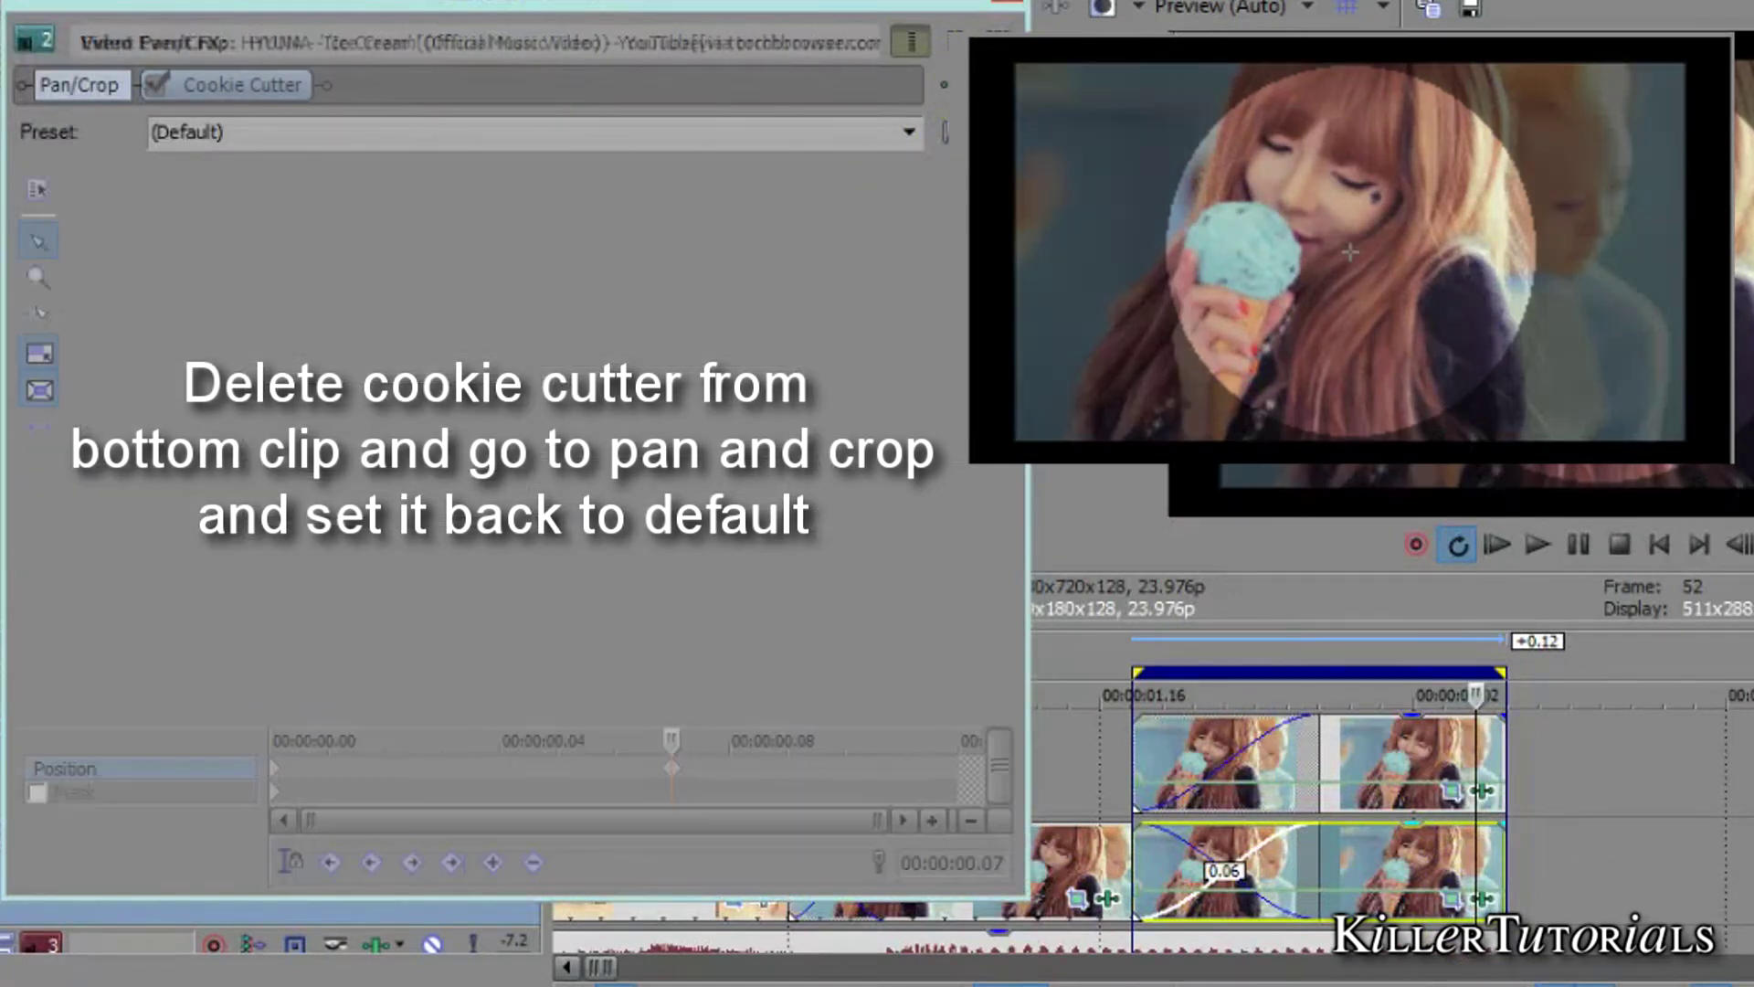
{"action": "left_click", "coordinate": [1378, 827]}
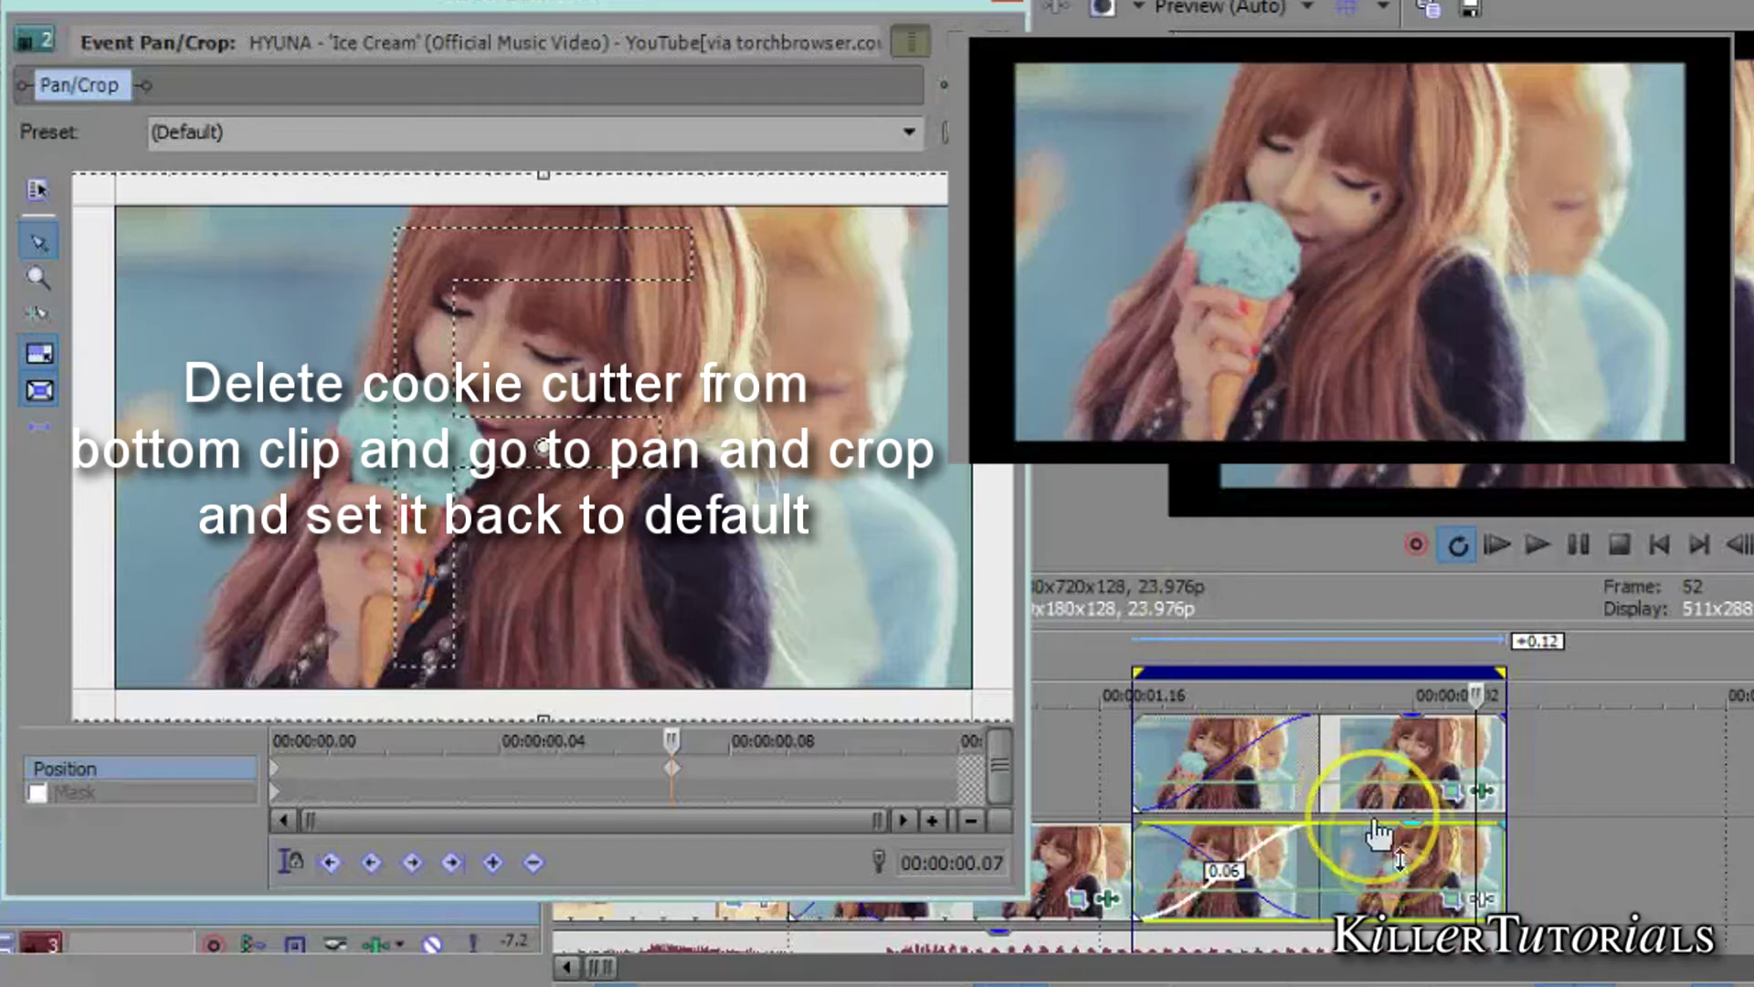
{"action": "left_click", "coordinate": [1449, 905]}
{"action": "left_click", "coordinate": [917, 137]}
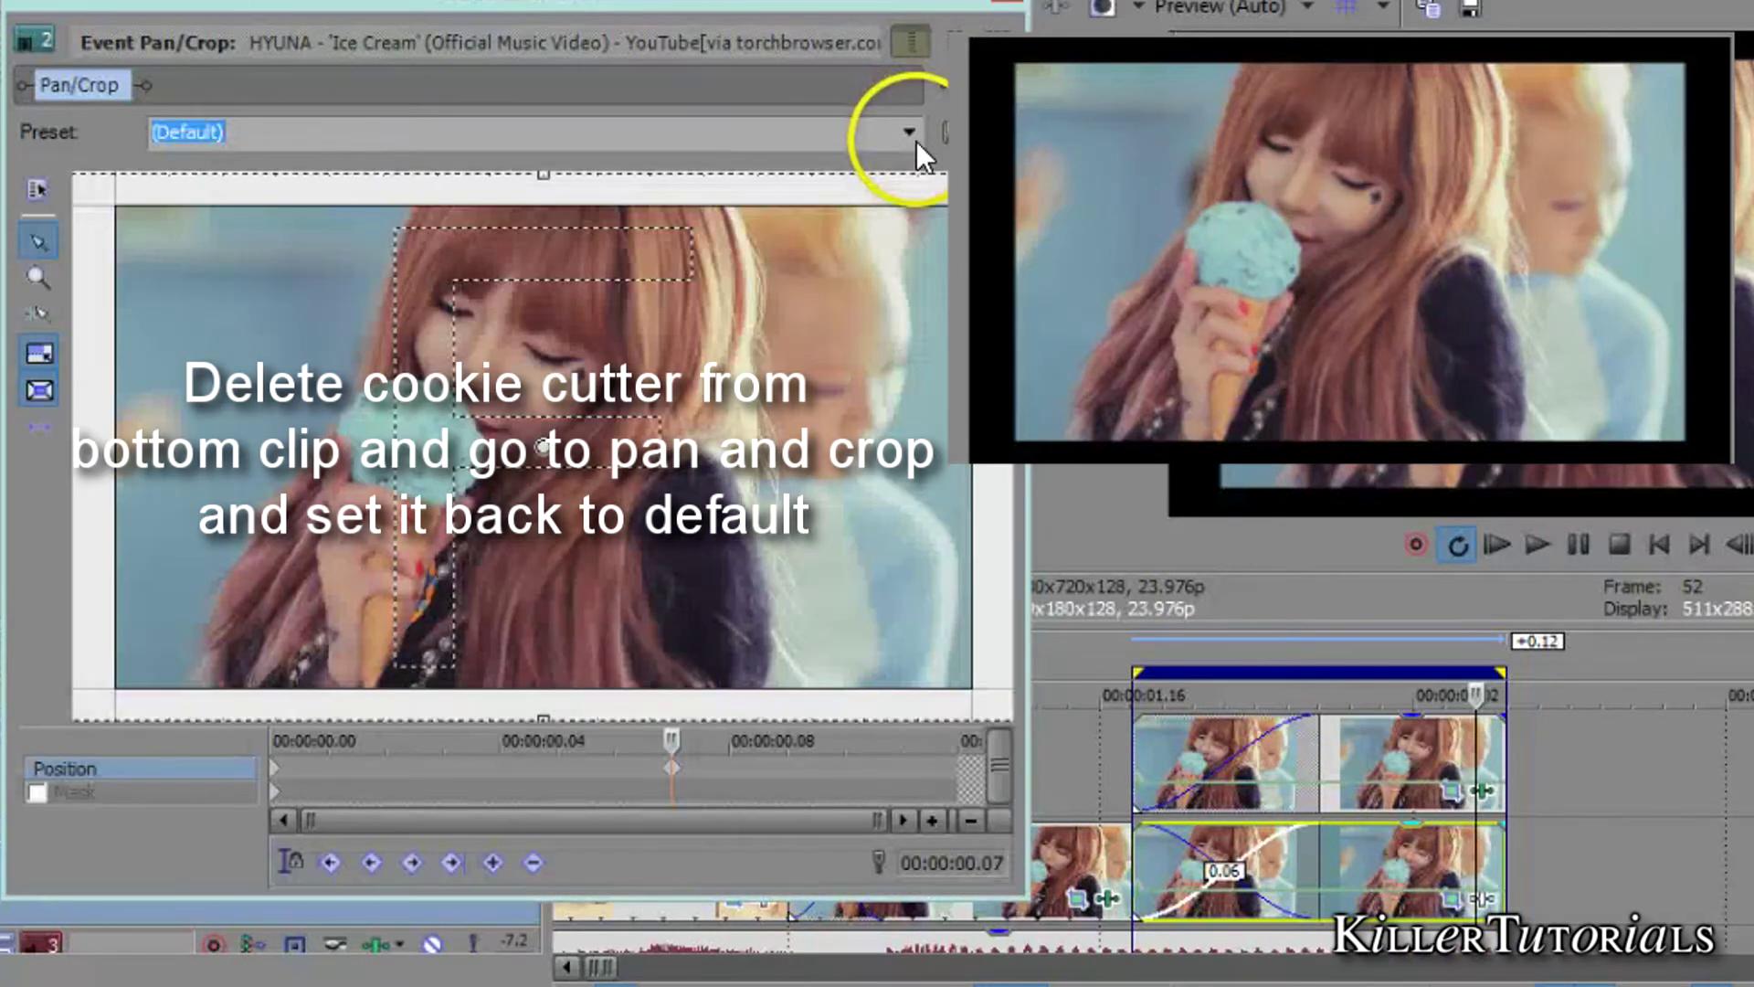
{"action": "left_click", "coordinate": [908, 179]}
{"action": "left_click", "coordinate": [907, 137]}
{"action": "left_click", "coordinate": [902, 170]}
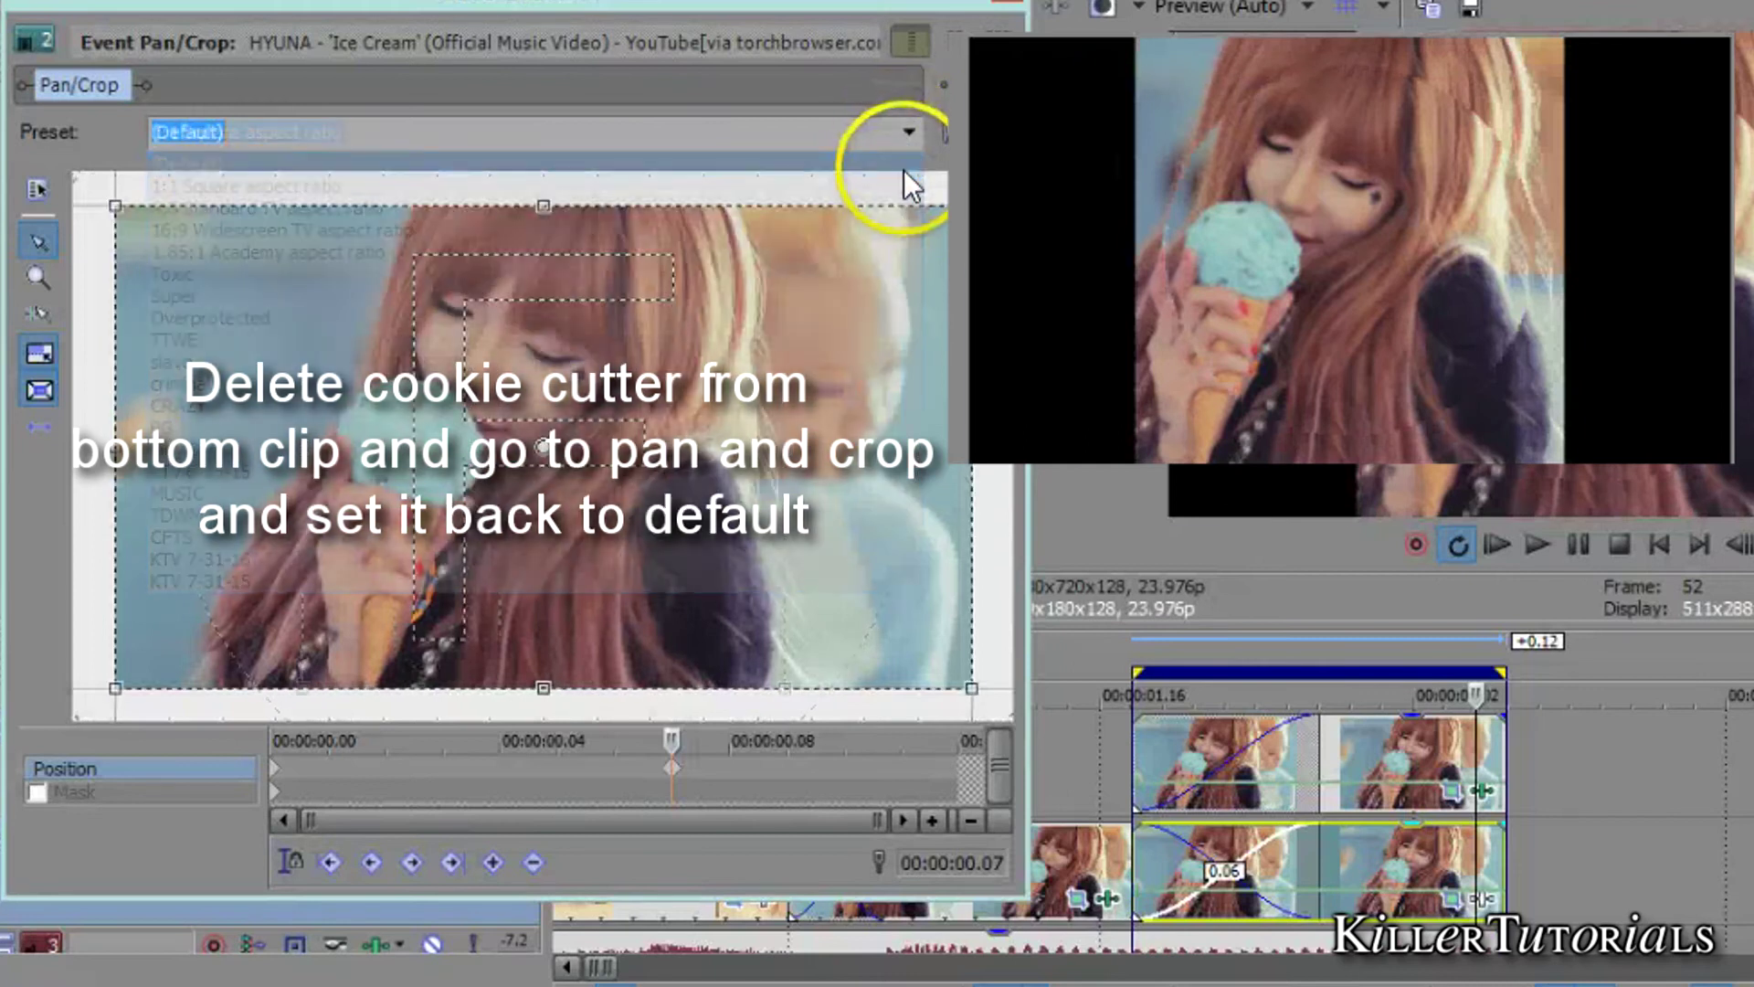
Apply Sony Mirror to the lower clip
{"action": "left_click", "coordinate": [1013, 4]}
{"action": "left_click_drag", "start_coordinate": [450, 179], "coordinate": [435, 254]}
{"action": "left_click_drag", "start_coordinate": [144, 367], "coordinate": [1352, 839]}
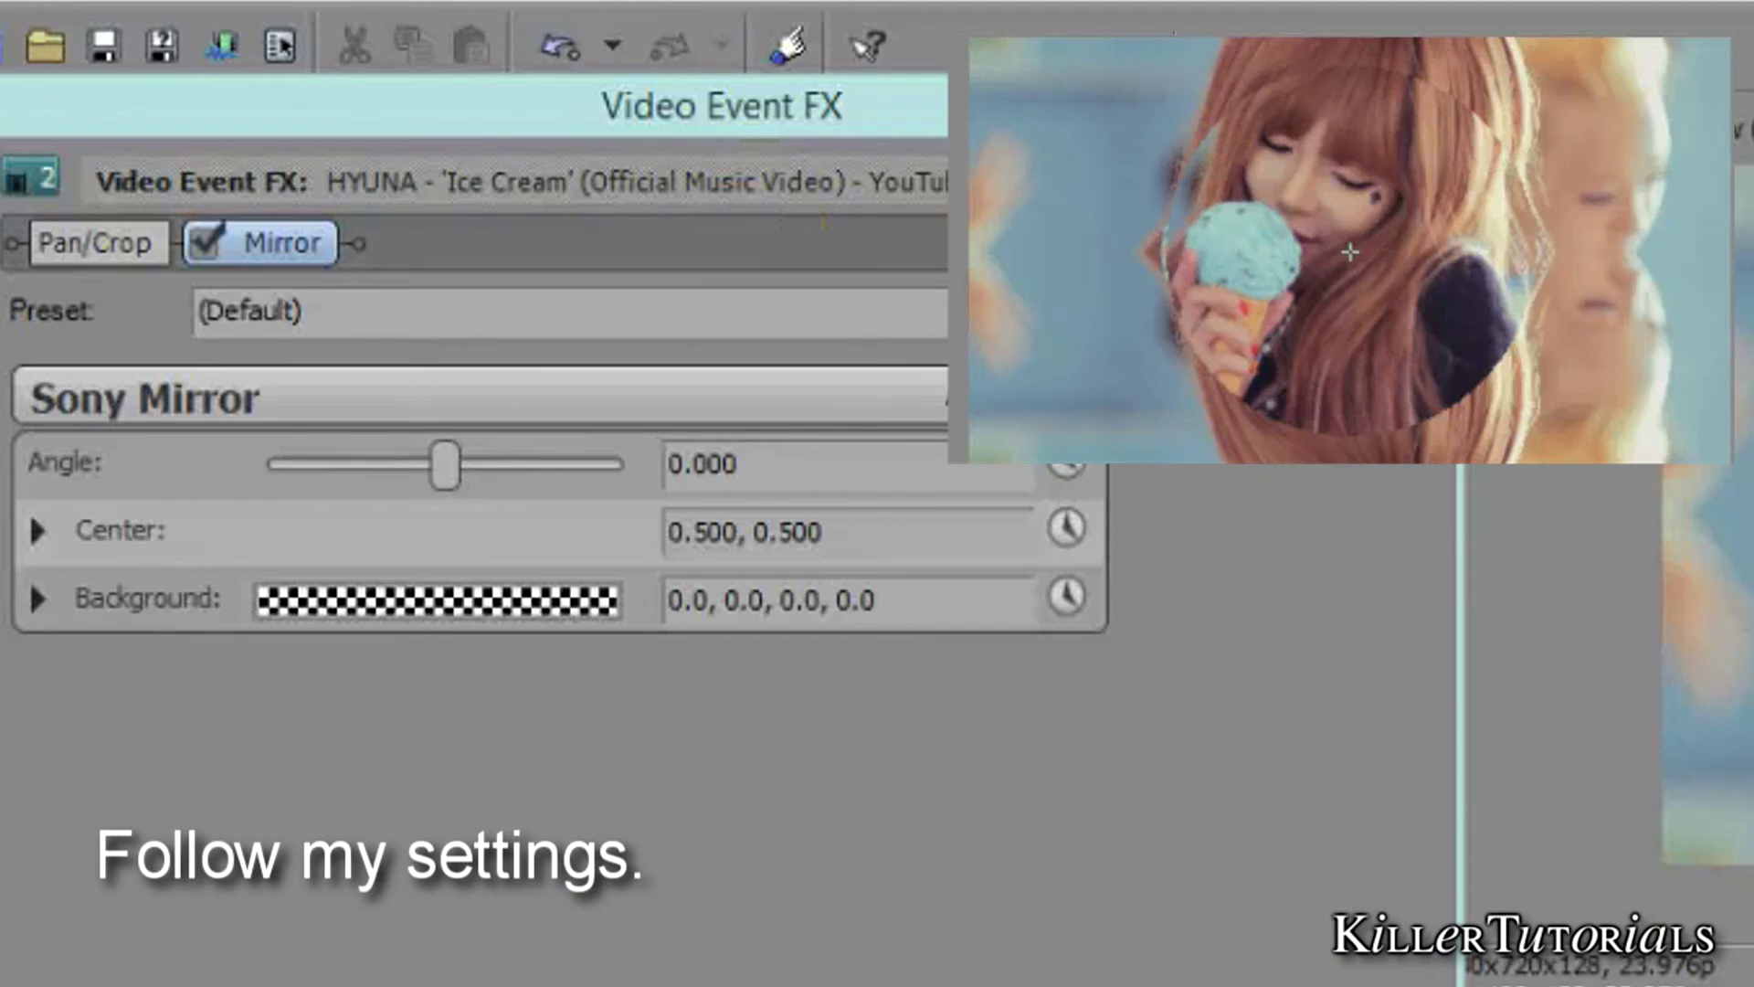
Set the lower clip's Mirror preset to Reflect Left
{"action": "left_click", "coordinate": [1290, 313]}
{"action": "left_click", "coordinate": [497, 483]}
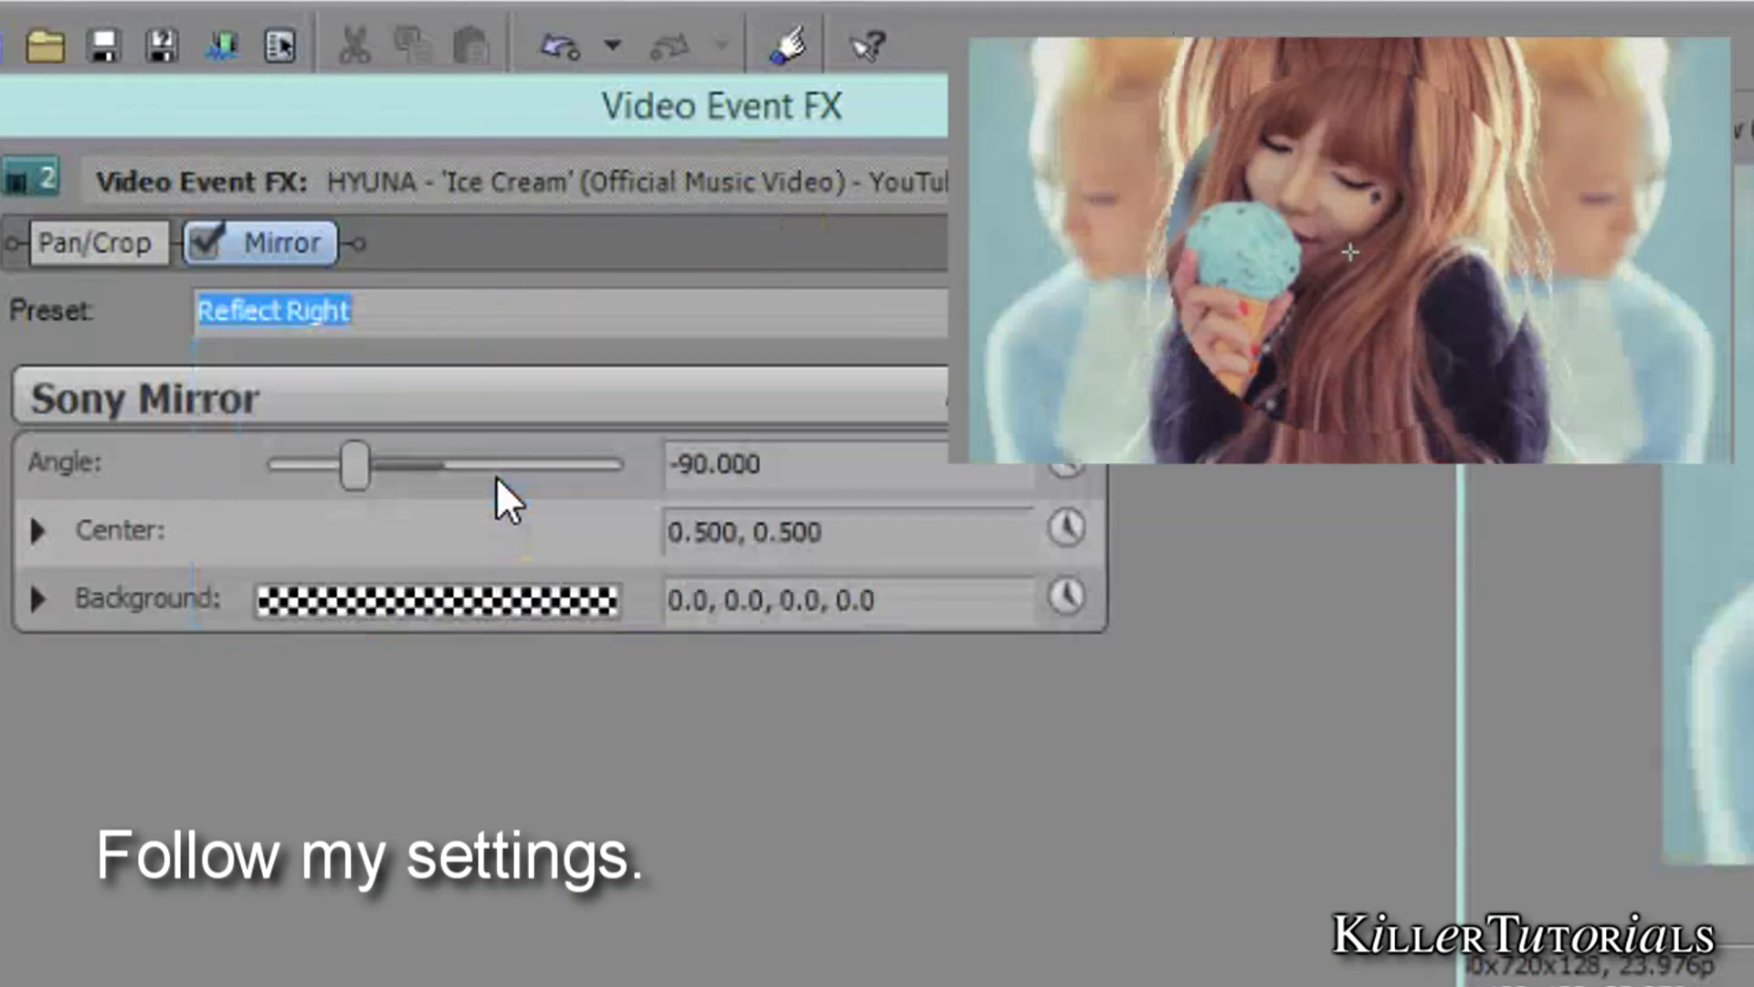
{"action": "left_click", "coordinate": [1005, 311]}
{"action": "left_click", "coordinate": [709, 451]}
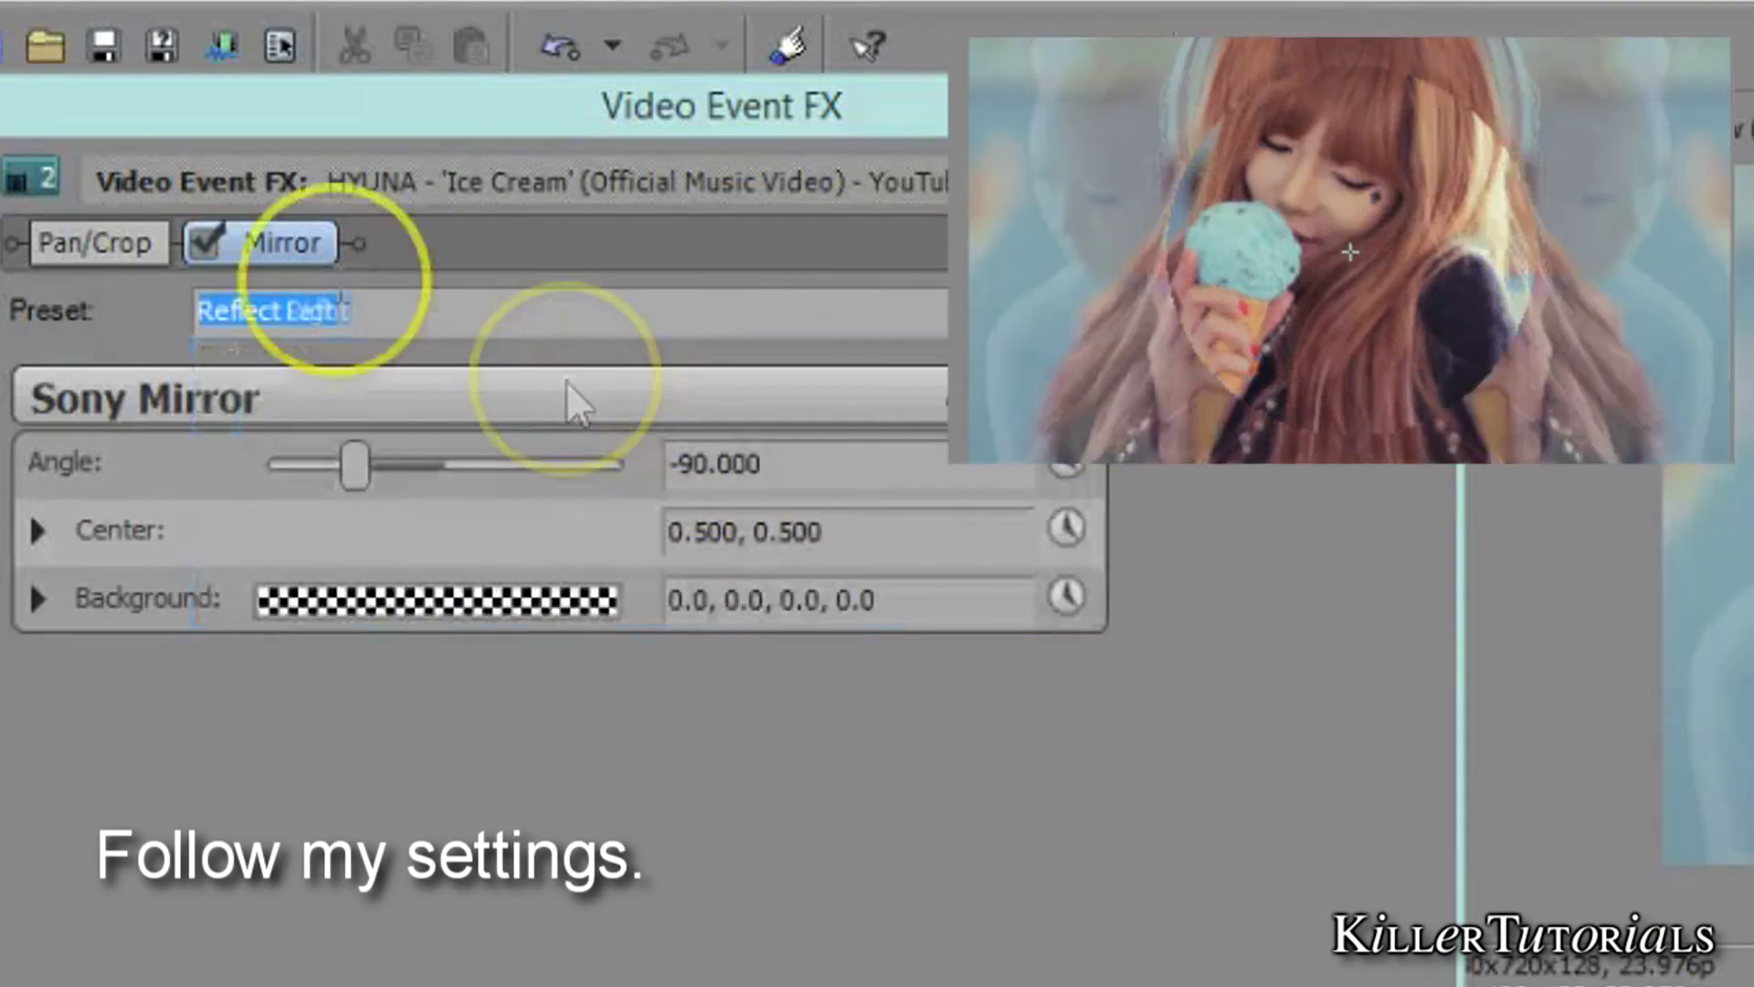
Shift the lower clip's Pan/Crop frame right so mirrored copies show behind the circle
{"action": "left_click", "coordinate": [123, 253]}
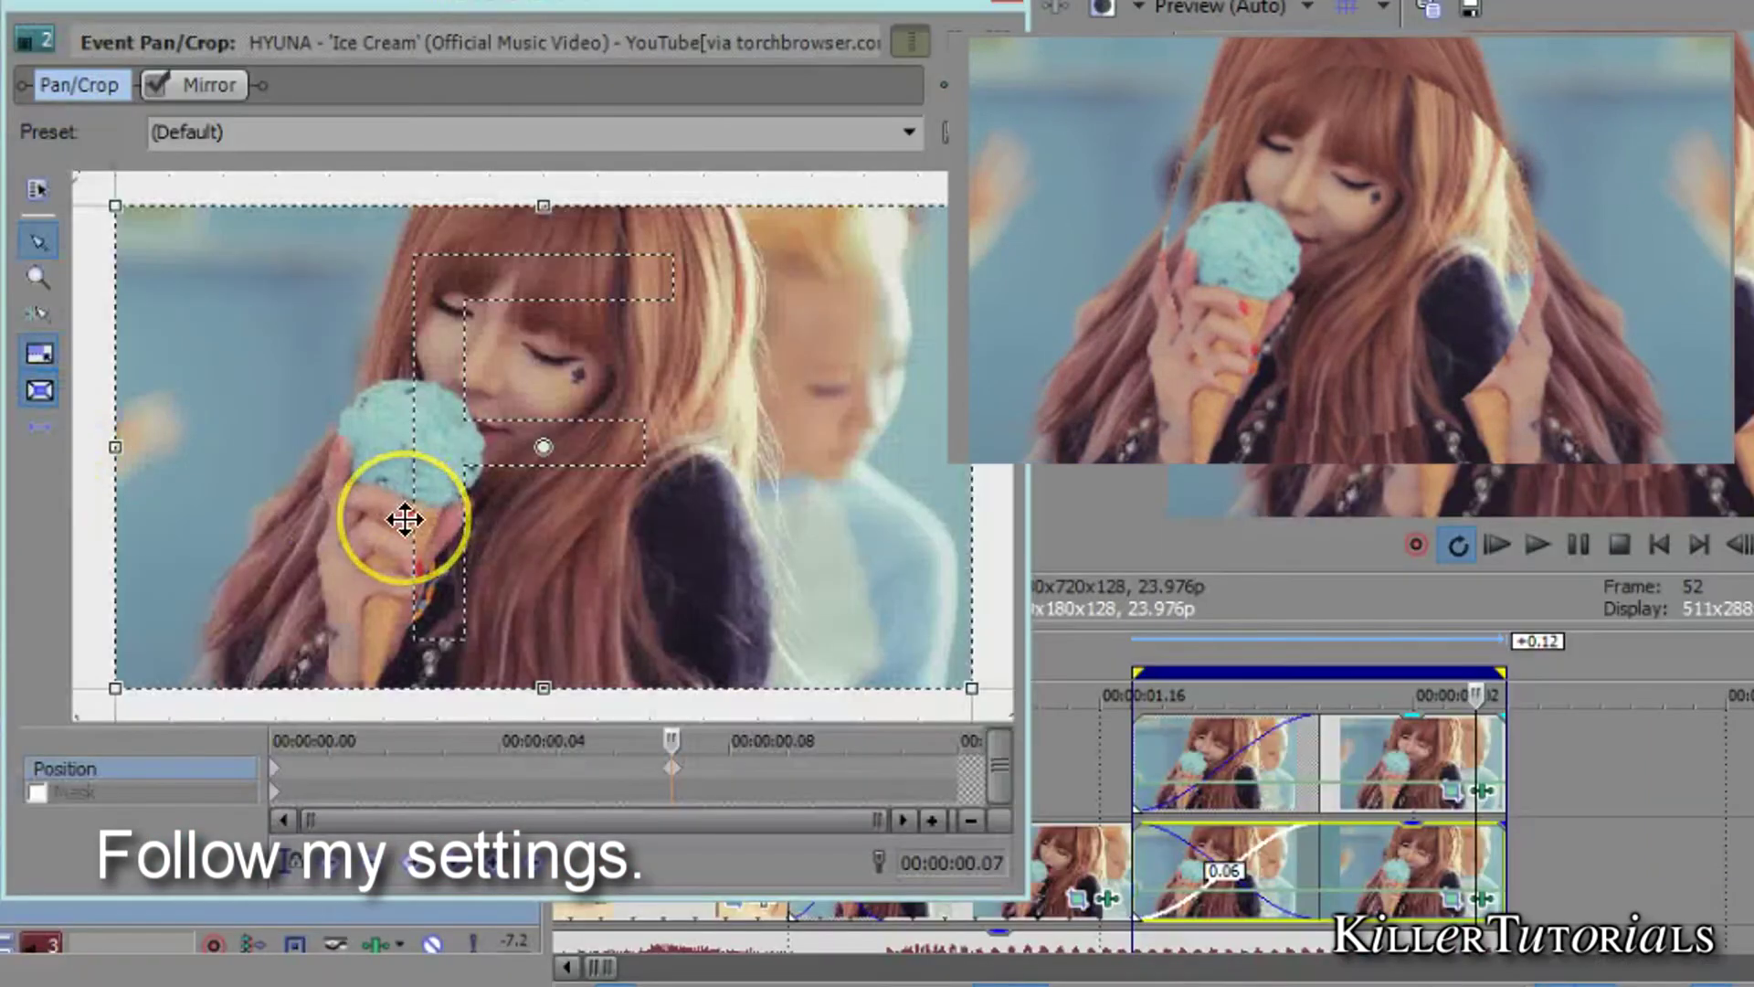
{"action": "left_click_drag", "start_coordinate": [405, 519], "coordinate": [234, 515]}
{"action": "left_click_drag", "start_coordinate": [564, 542], "coordinate": [650, 518]}
Apply NewBlue V3 Dual Booster from the Video Essentials III effects to the lower mirrored clip
{"action": "left_click", "coordinate": [1016, 3]}
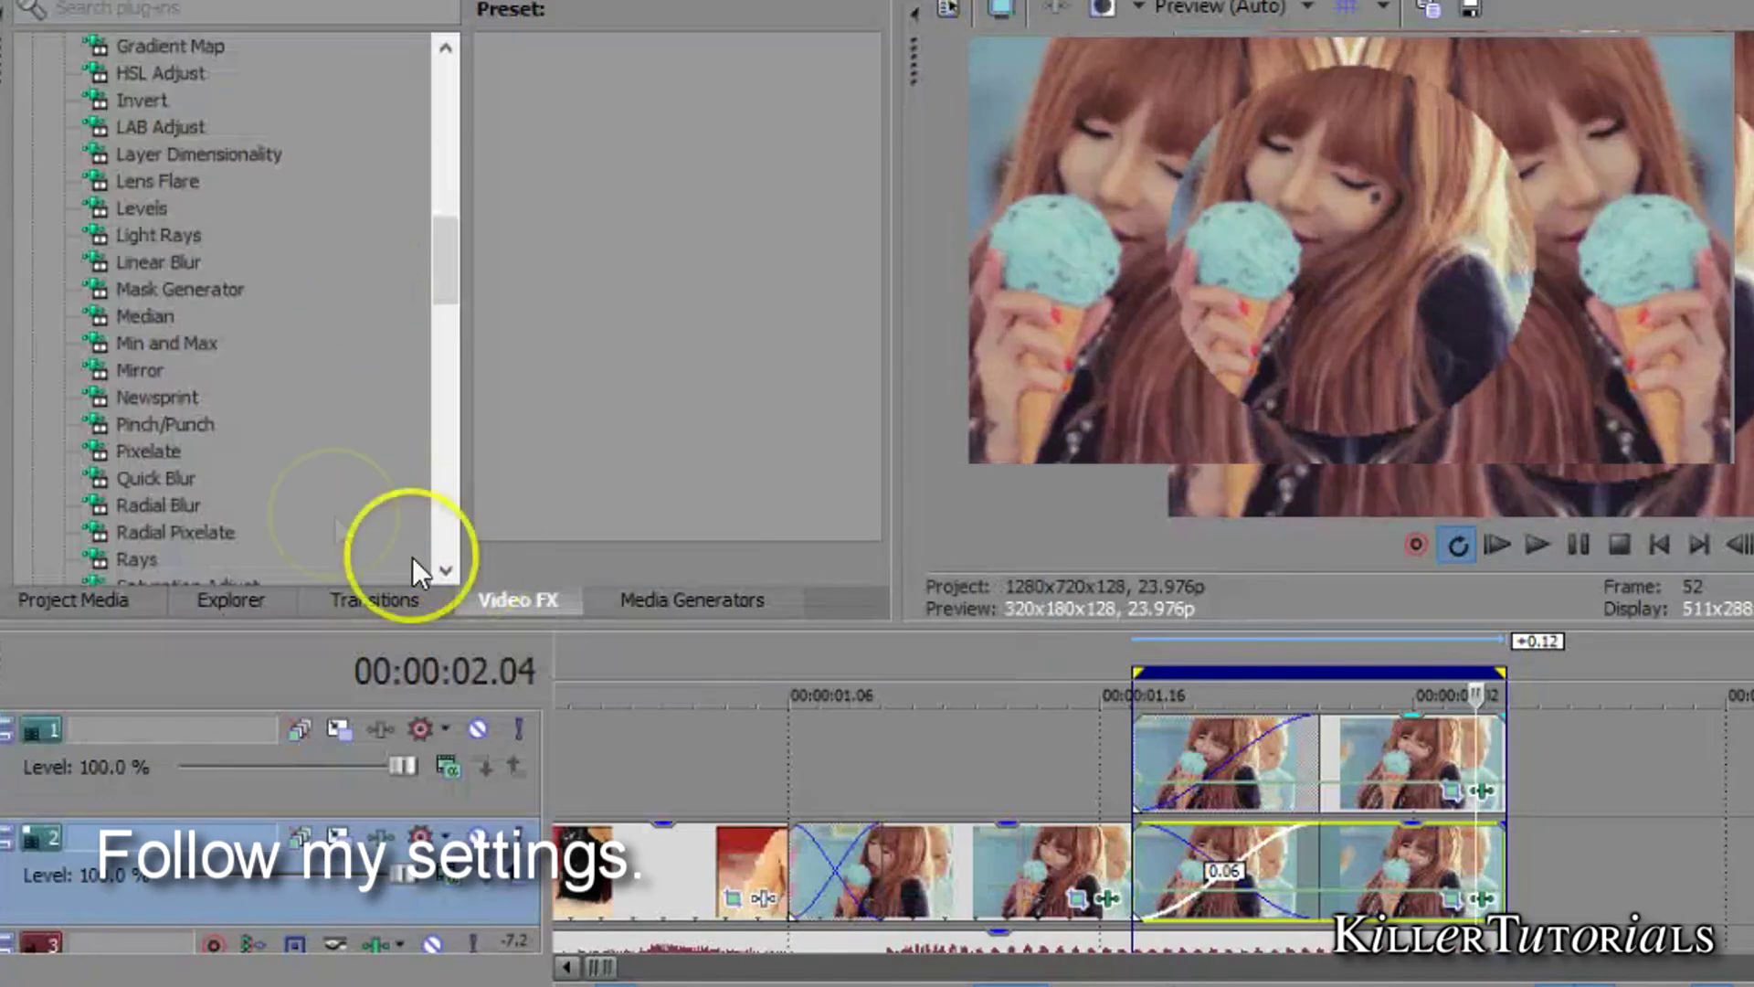
{"action": "left_click_drag", "start_coordinate": [442, 265], "coordinate": [462, 46]}
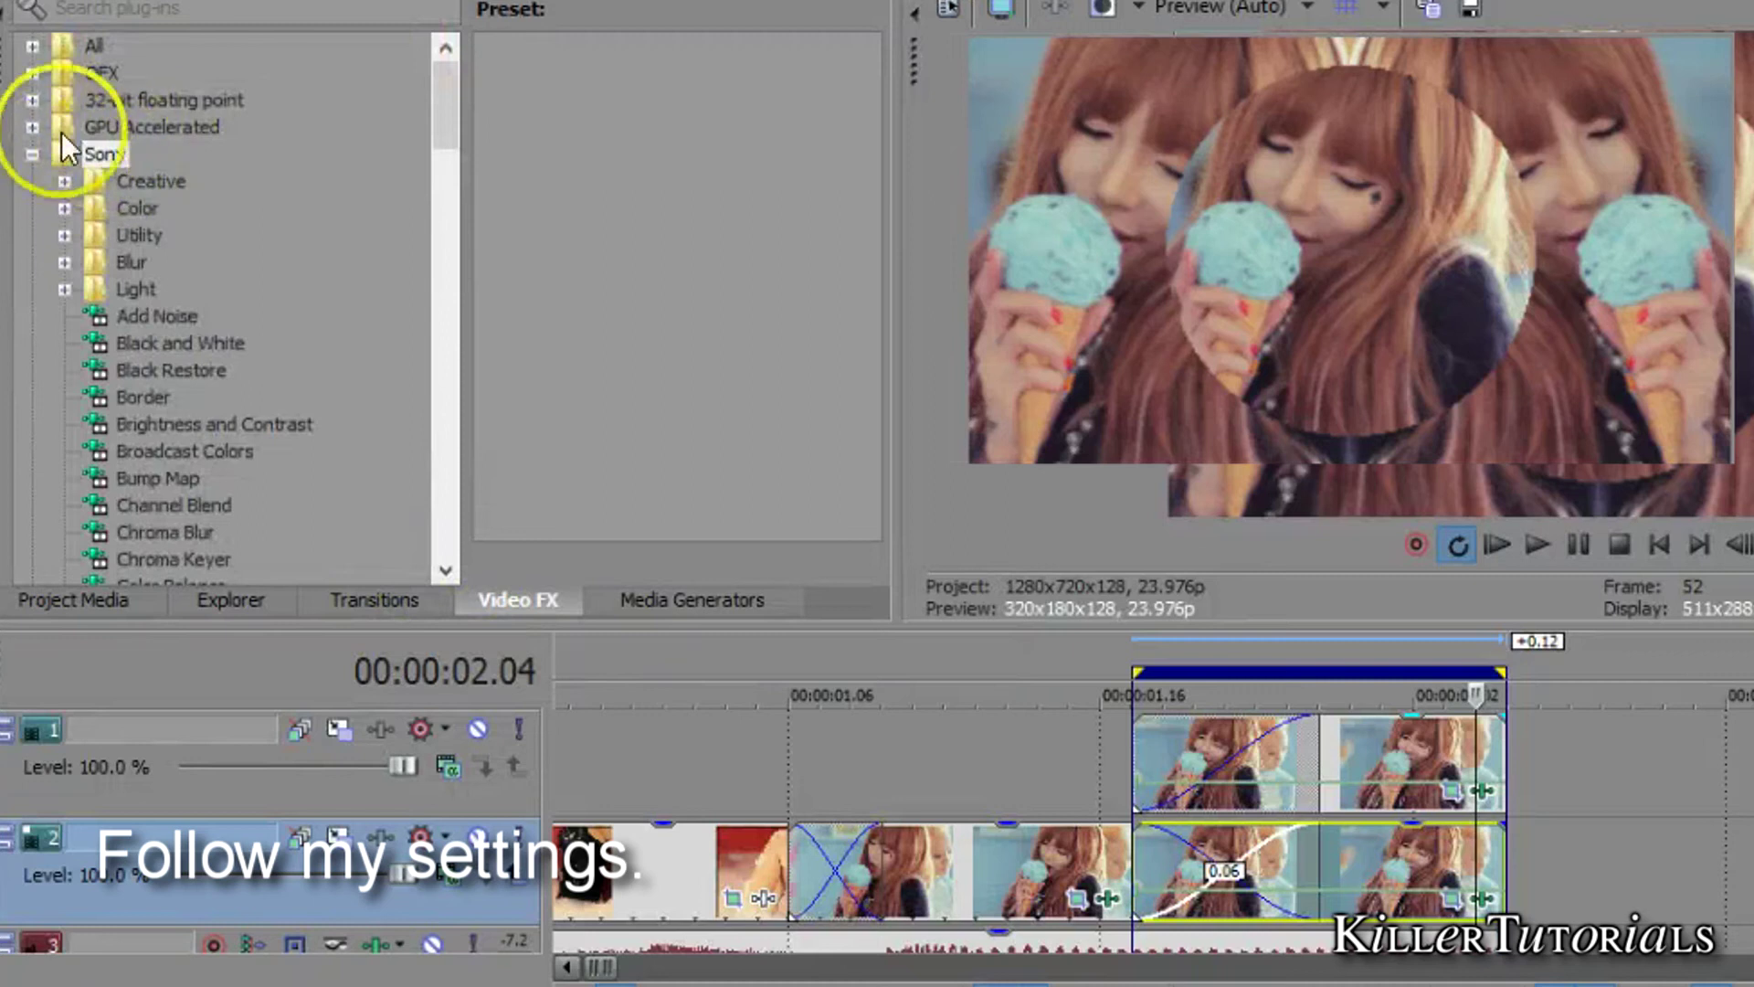
{"action": "left_click", "coordinate": [32, 152]}
{"action": "left_click_drag", "start_coordinate": [446, 146], "coordinate": [449, 385]}
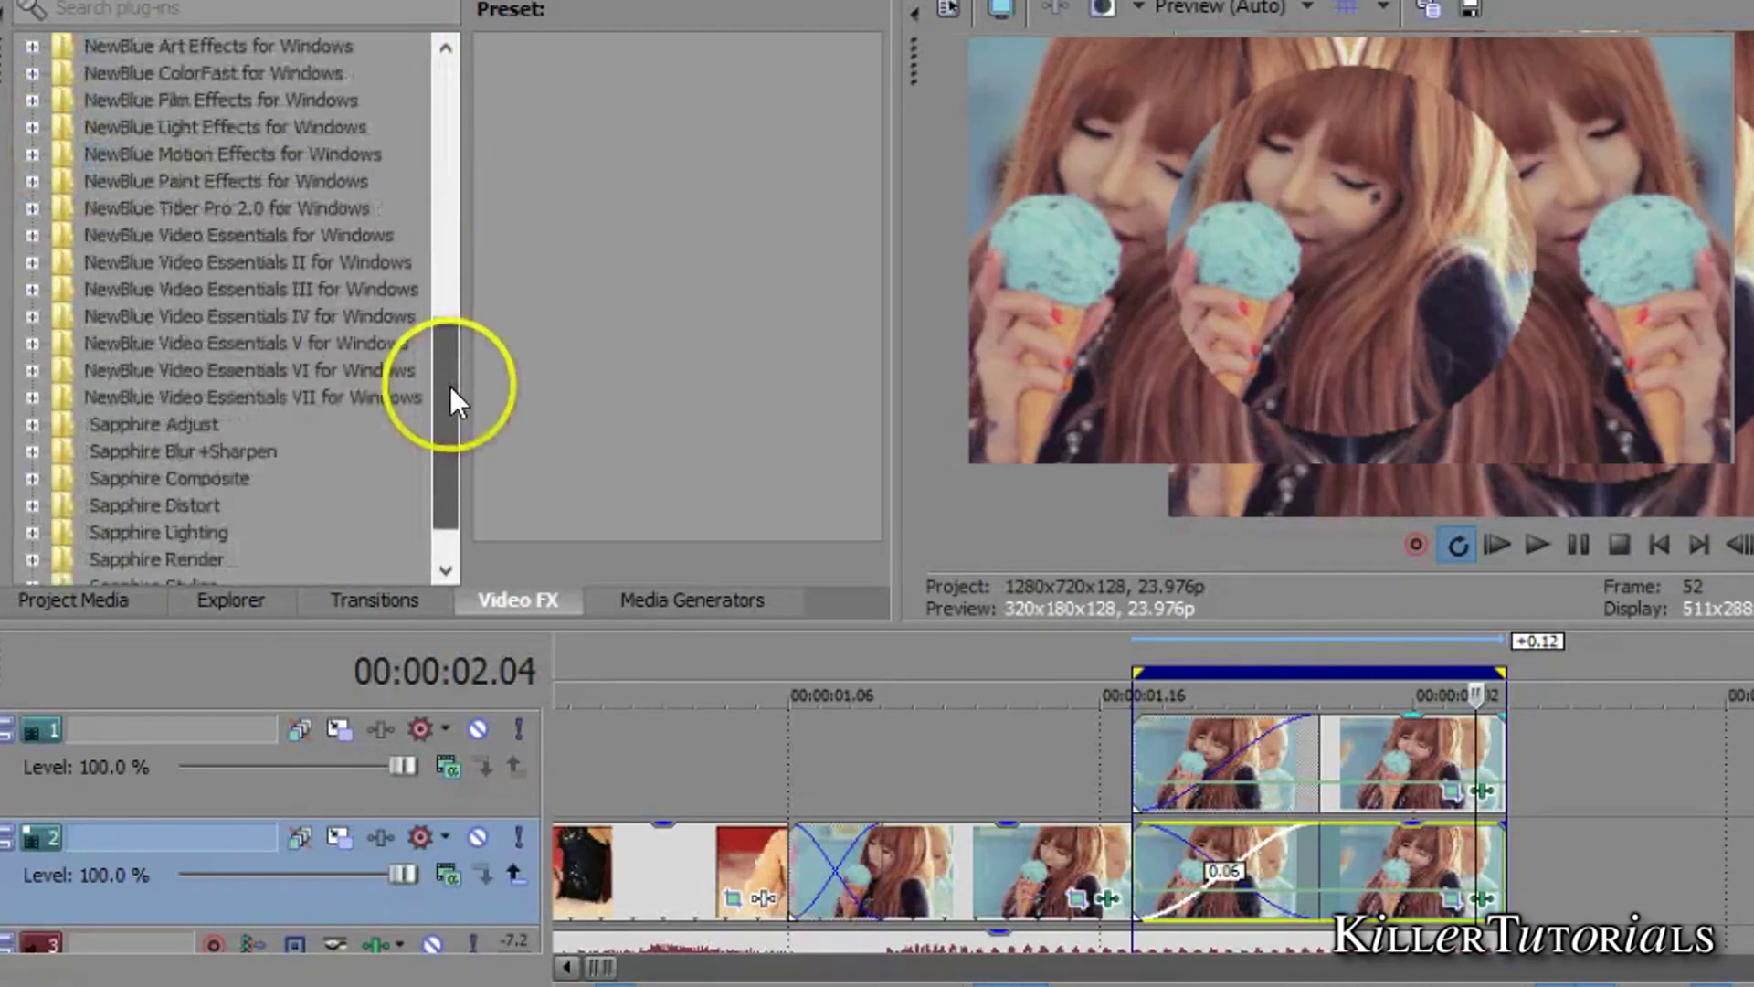
{"action": "double_click", "coordinate": [358, 294]}
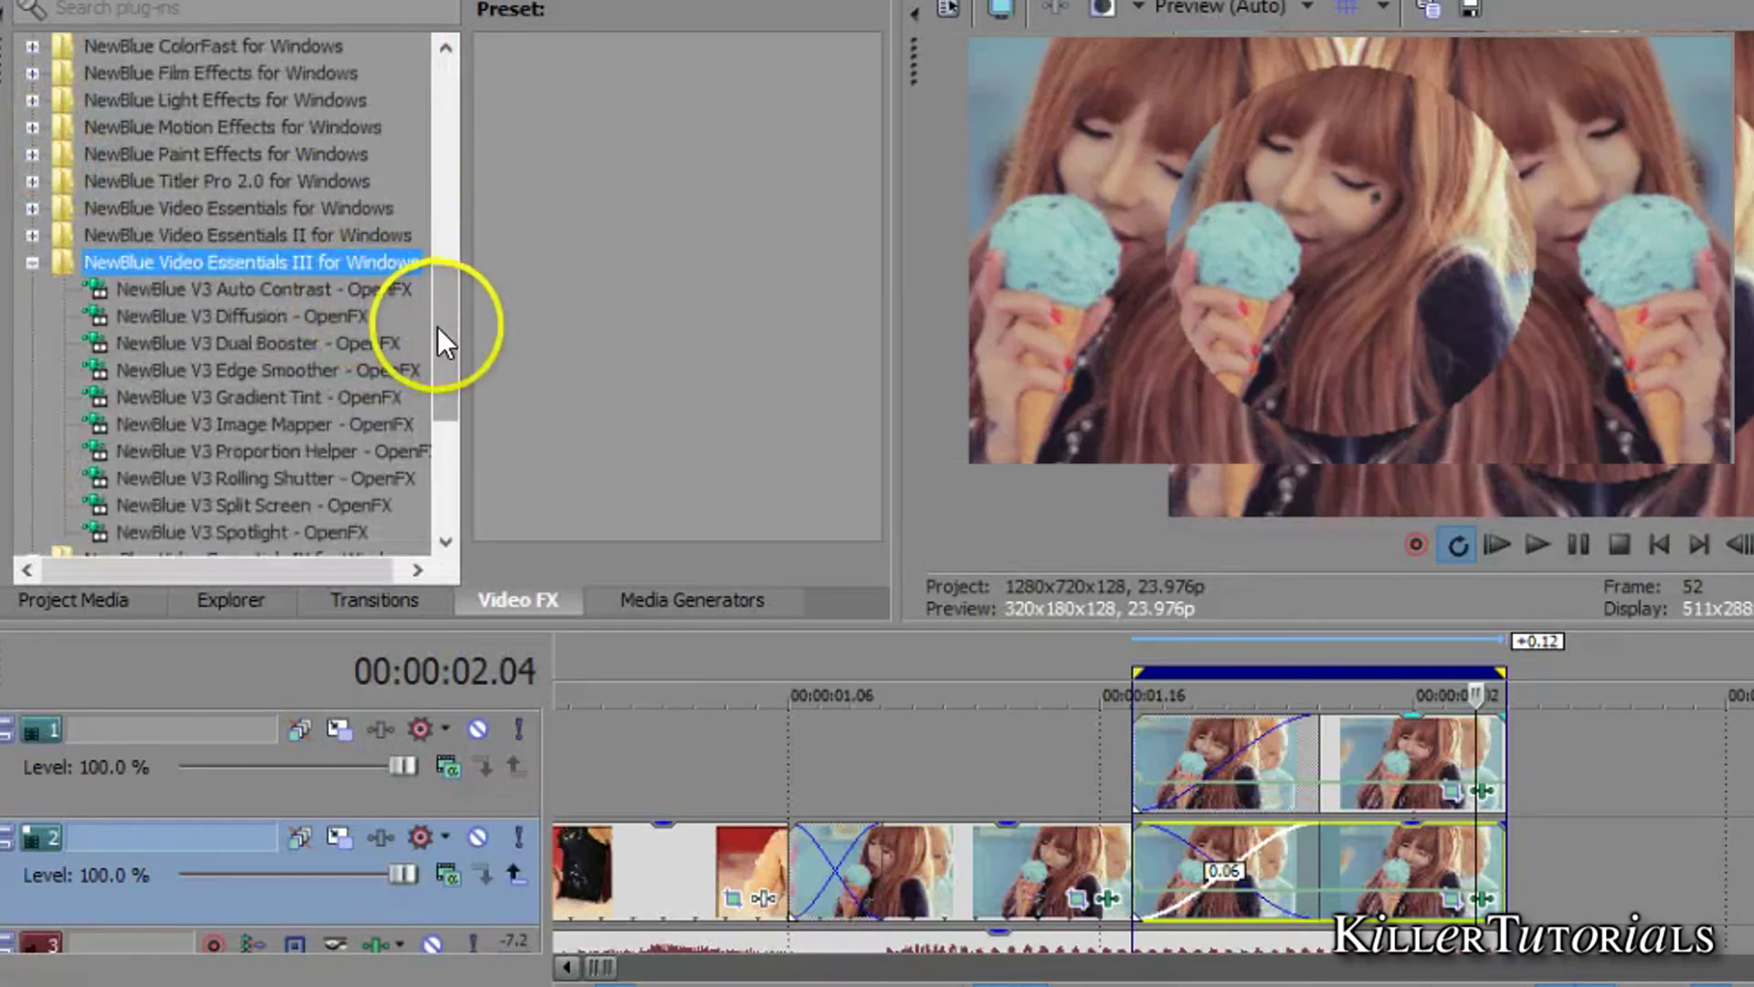
{"action": "left_click_drag", "start_coordinate": [258, 342], "coordinate": [1274, 803]}
{"action": "left_click_drag", "start_coordinate": [1379, 855], "coordinate": [1379, 855]}
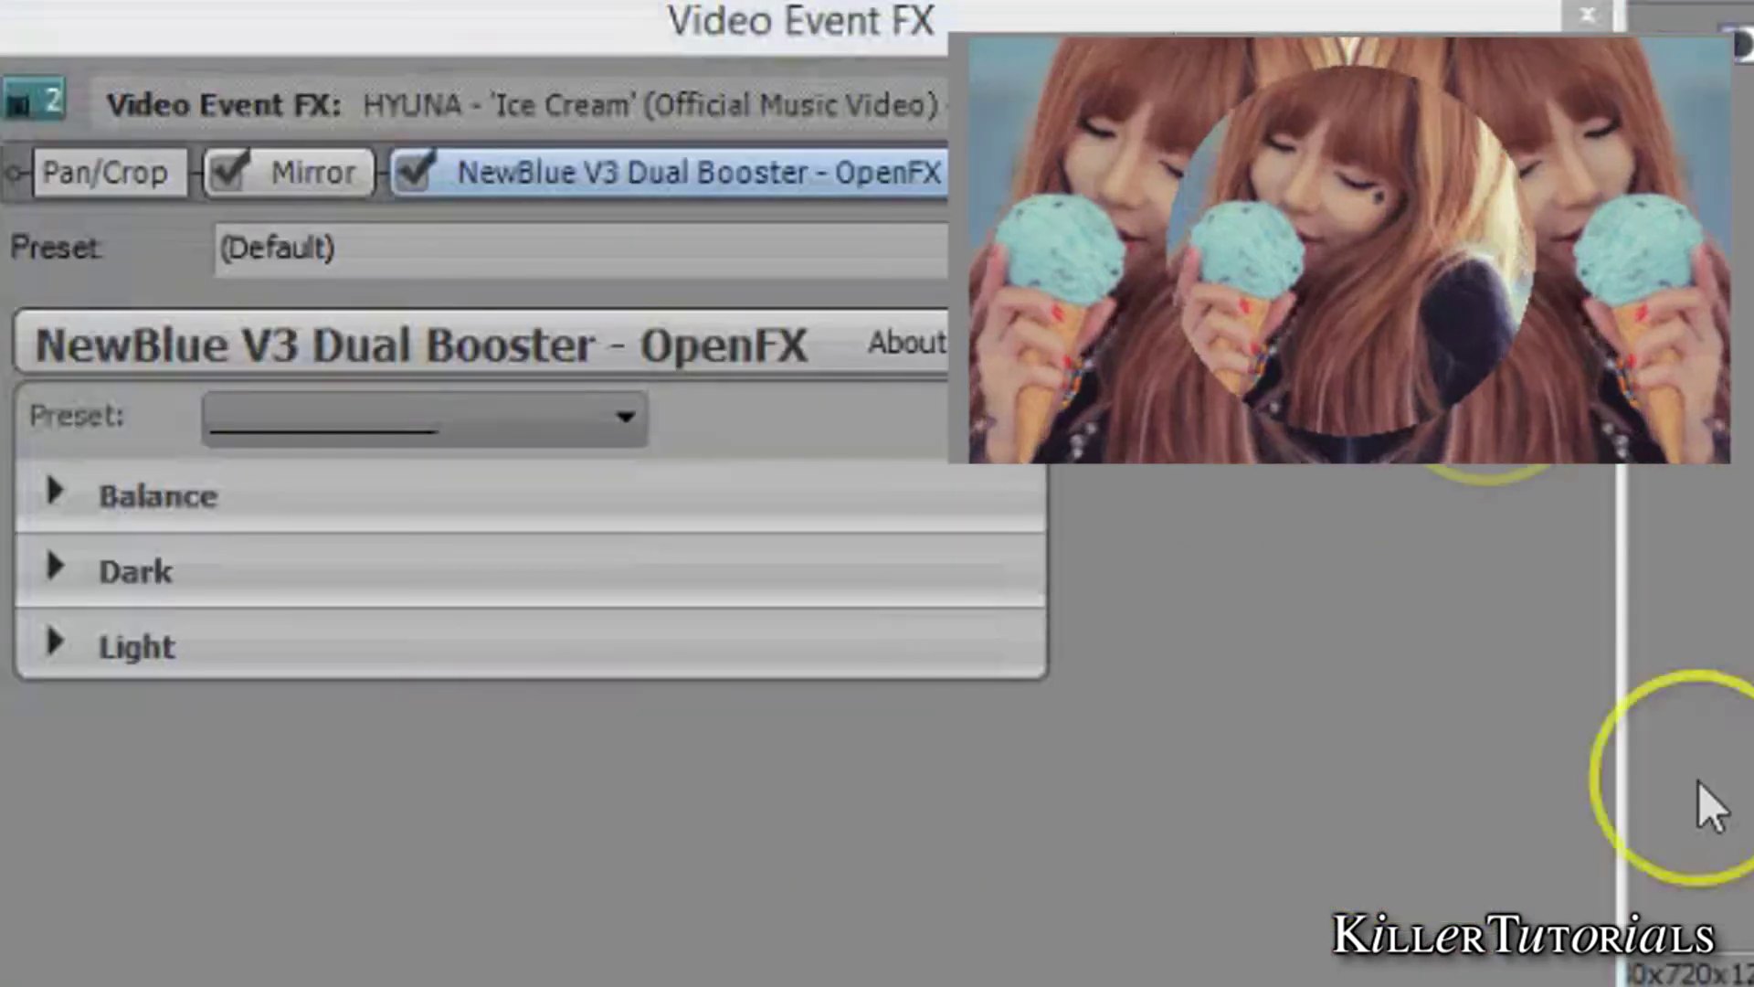
Use the Silver Extreme preset, Balance blend 100, darker Dark brightness, raised Dark colour; adjust top clip's fade-in
{"action": "left_click", "coordinate": [1434, 248]}
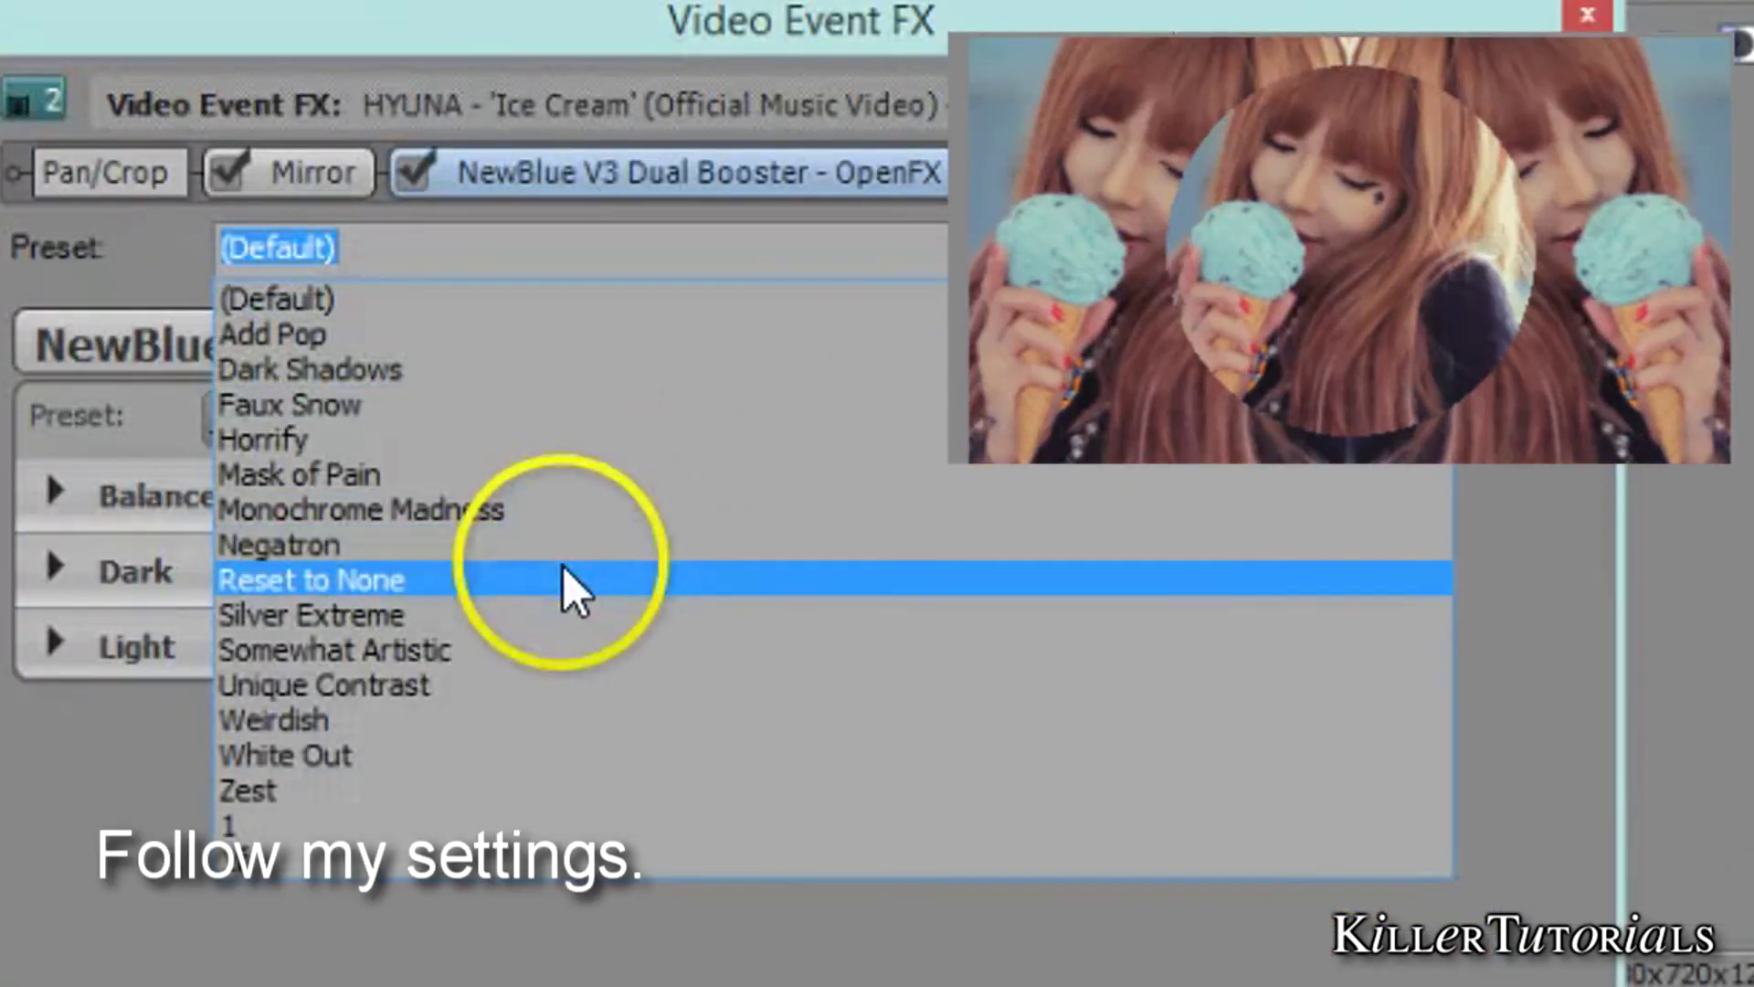
{"action": "left_click", "coordinate": [548, 612]}
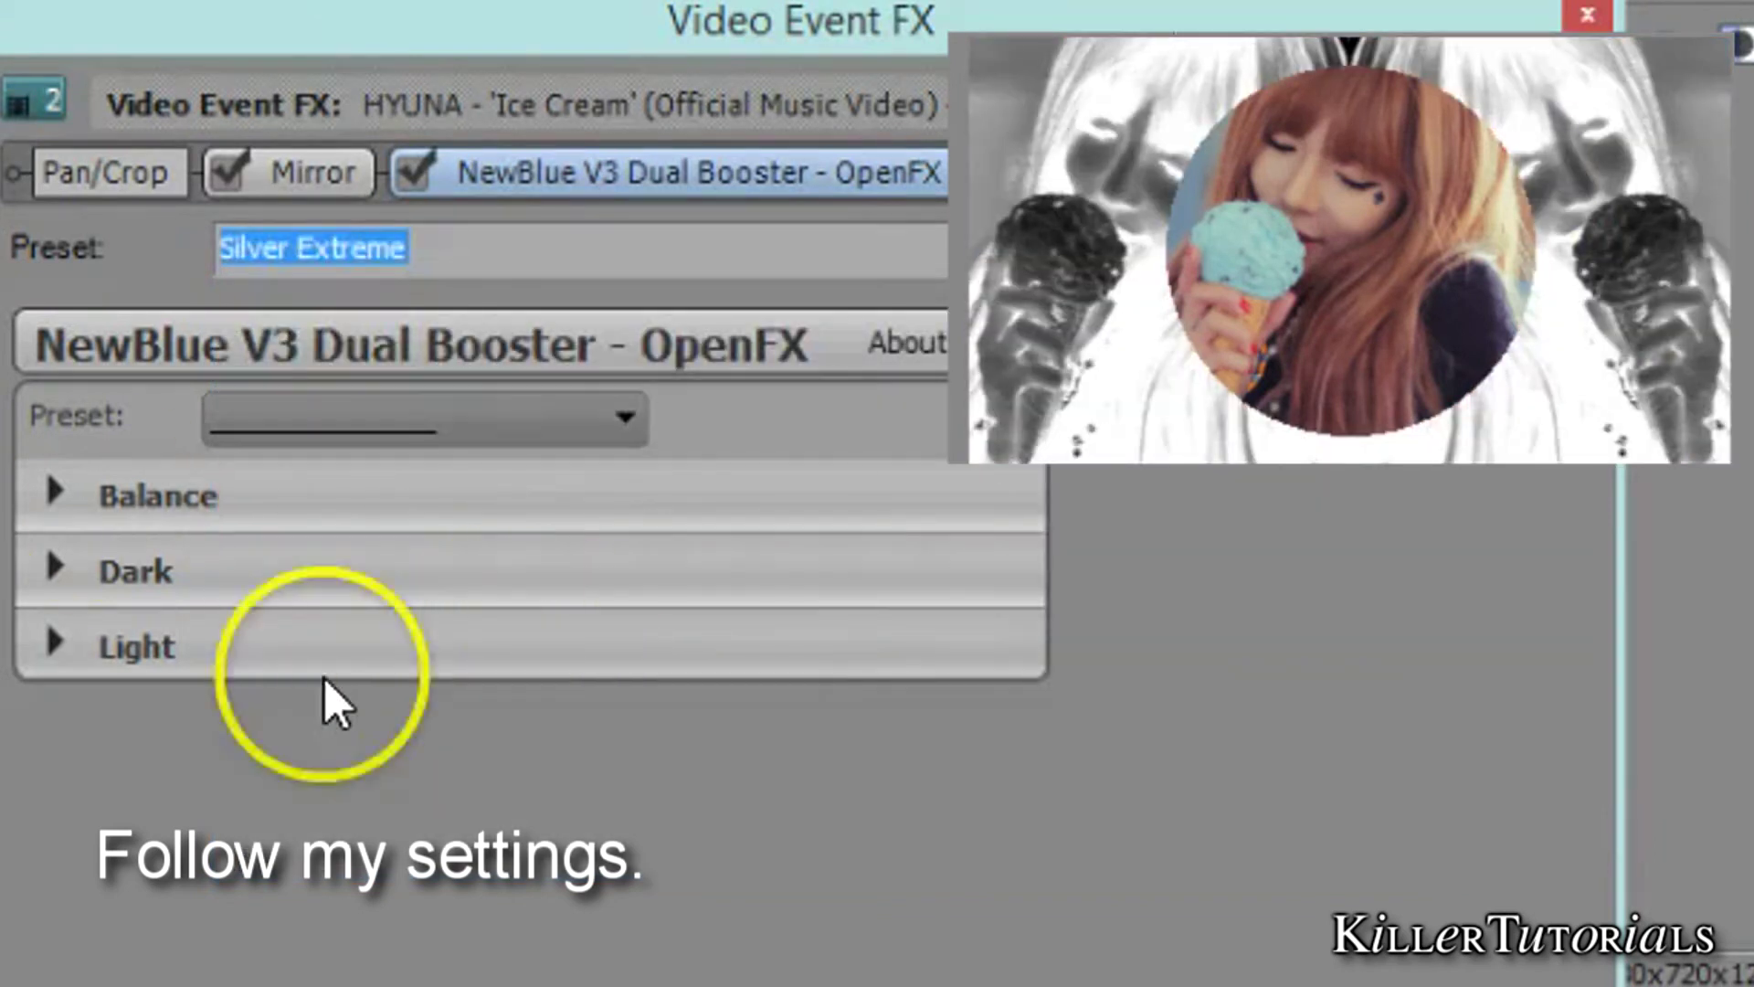
{"action": "left_click", "coordinate": [50, 495]}
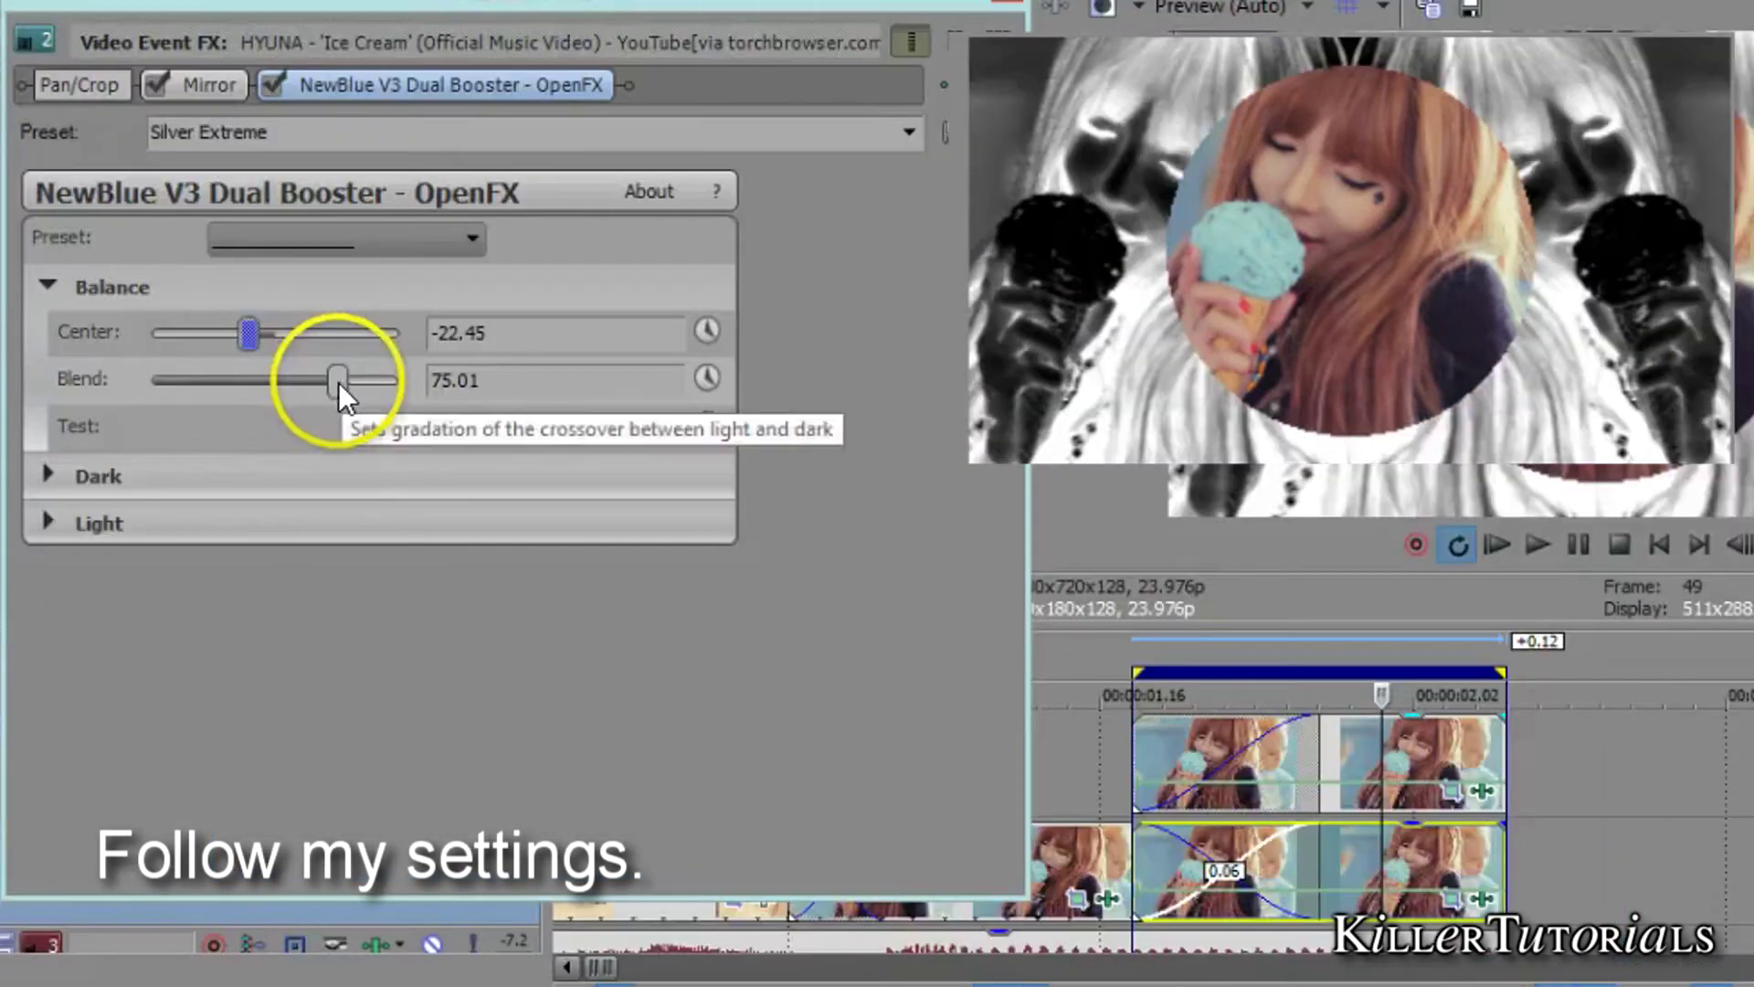
{"action": "left_click_drag", "start_coordinate": [338, 382], "coordinate": [364, 409]}
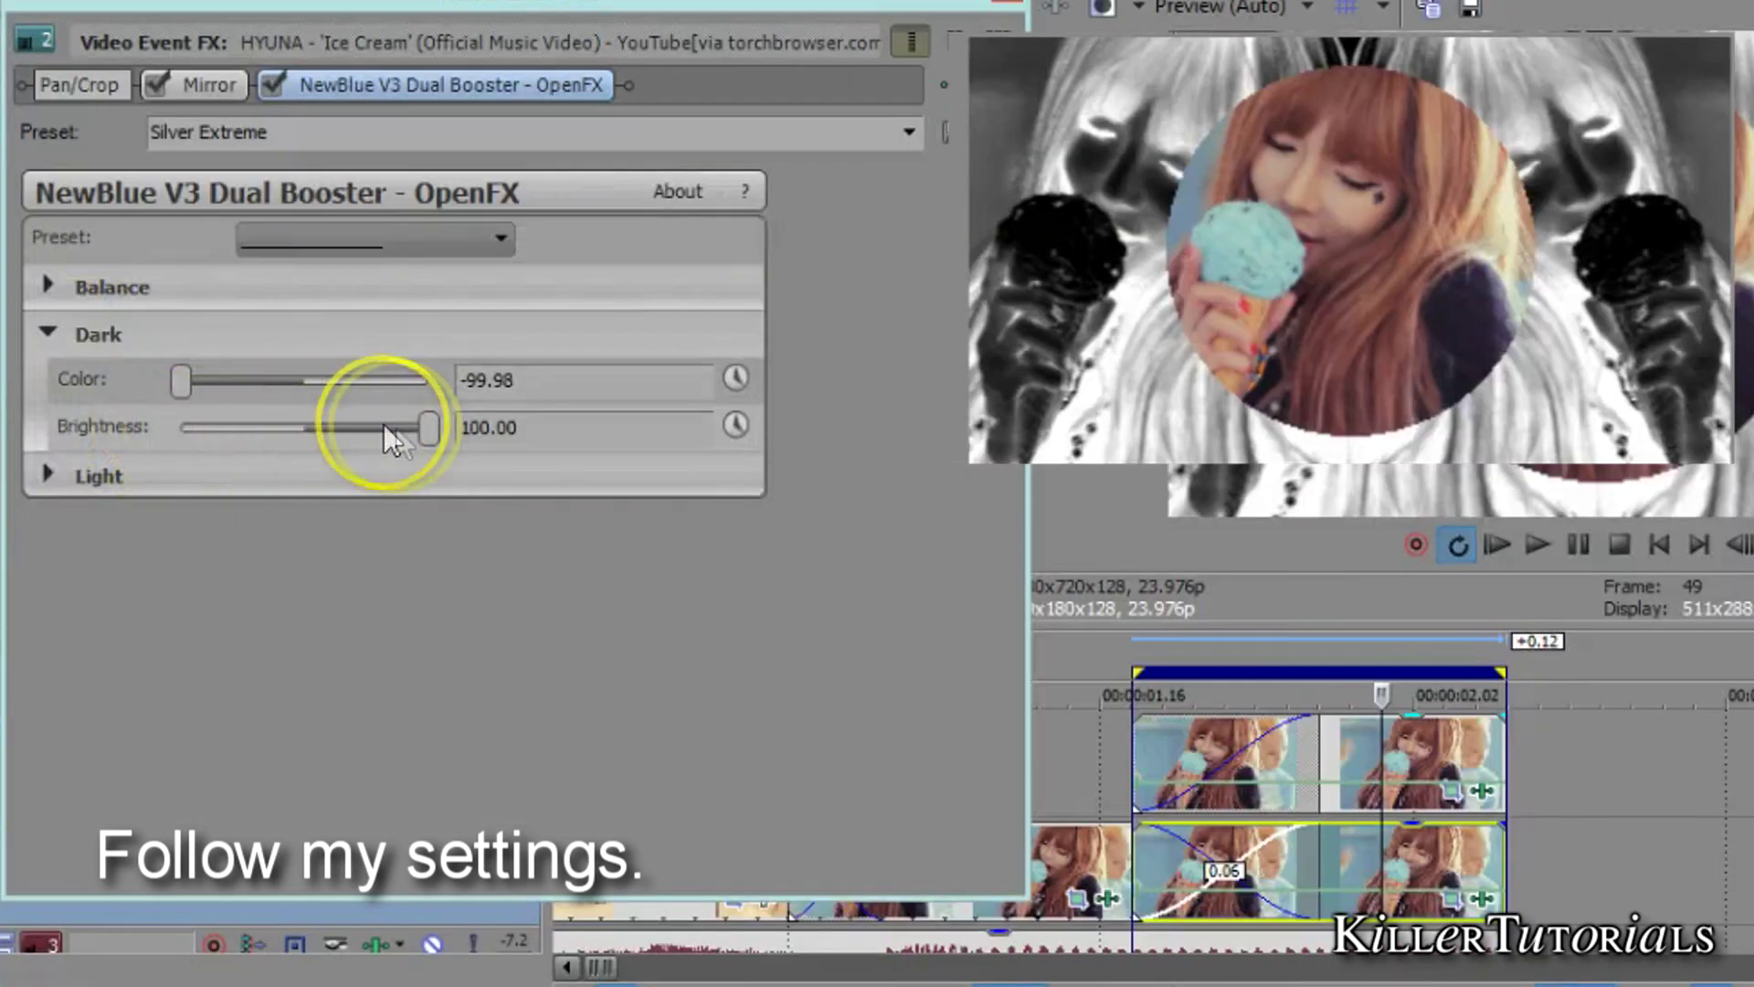
{"action": "left_click_drag", "start_coordinate": [429, 432], "coordinate": [375, 434]}
{"action": "left_click_drag", "start_coordinate": [182, 380], "coordinate": [266, 382]}
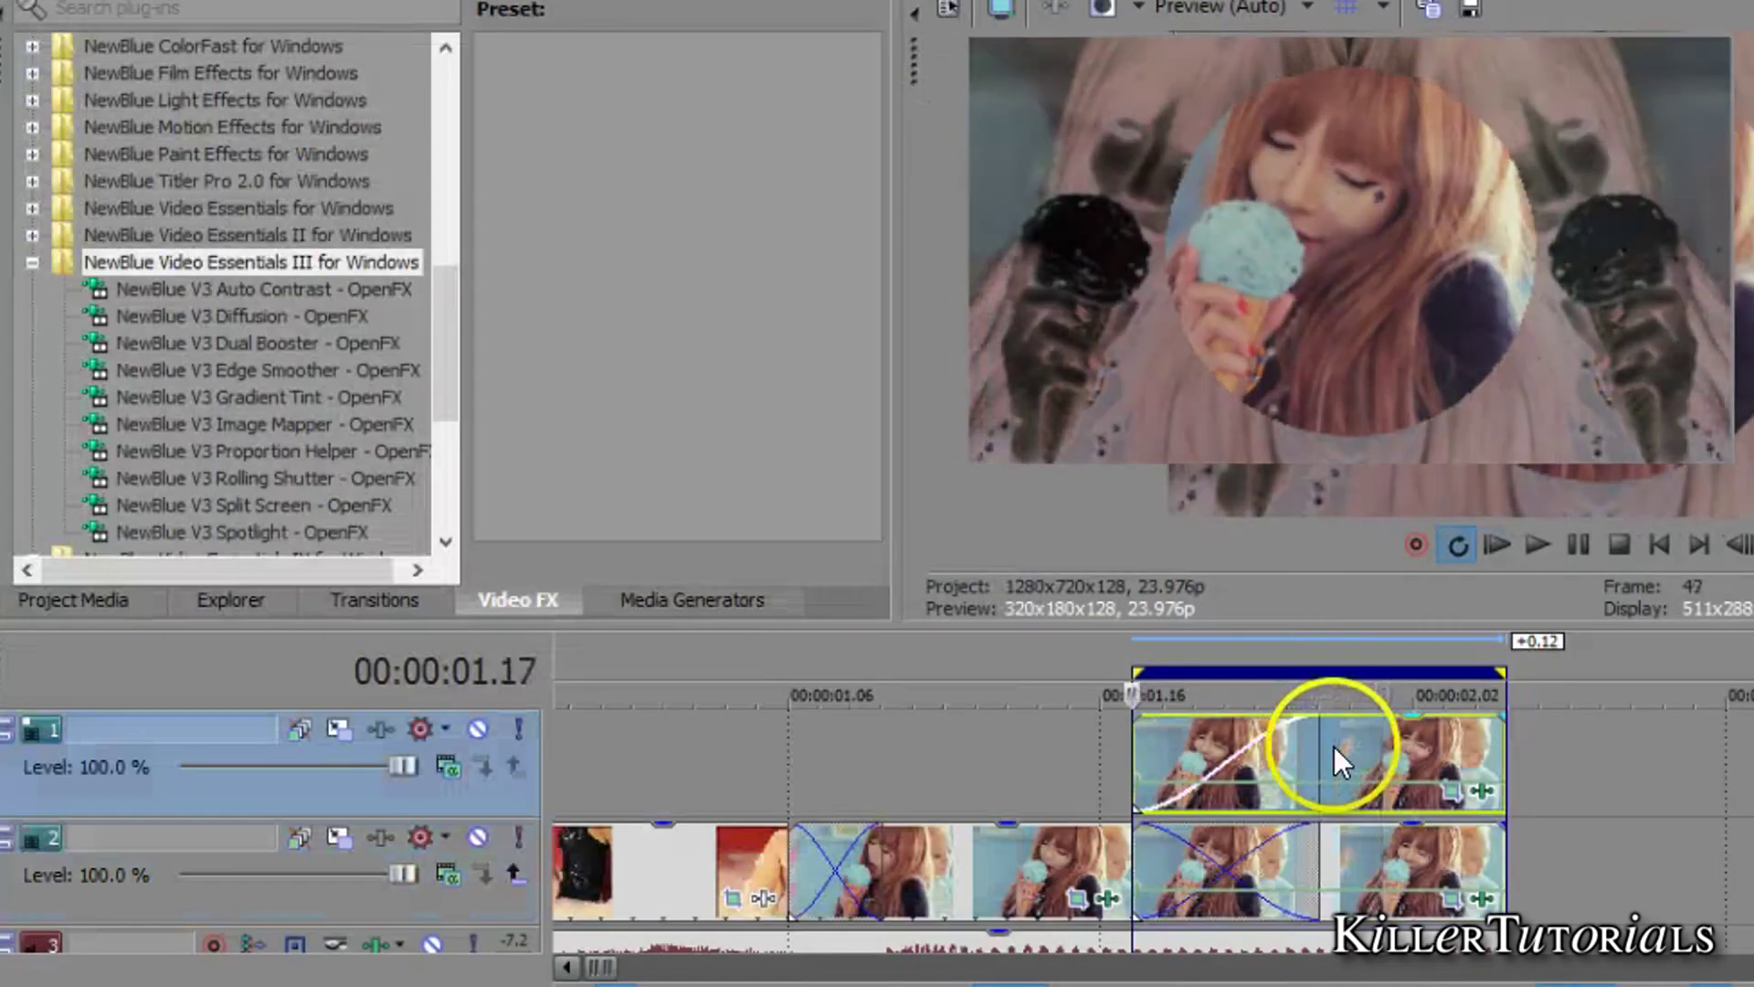
{"action": "left_click_drag", "start_coordinate": [1333, 748], "coordinate": [1311, 724]}
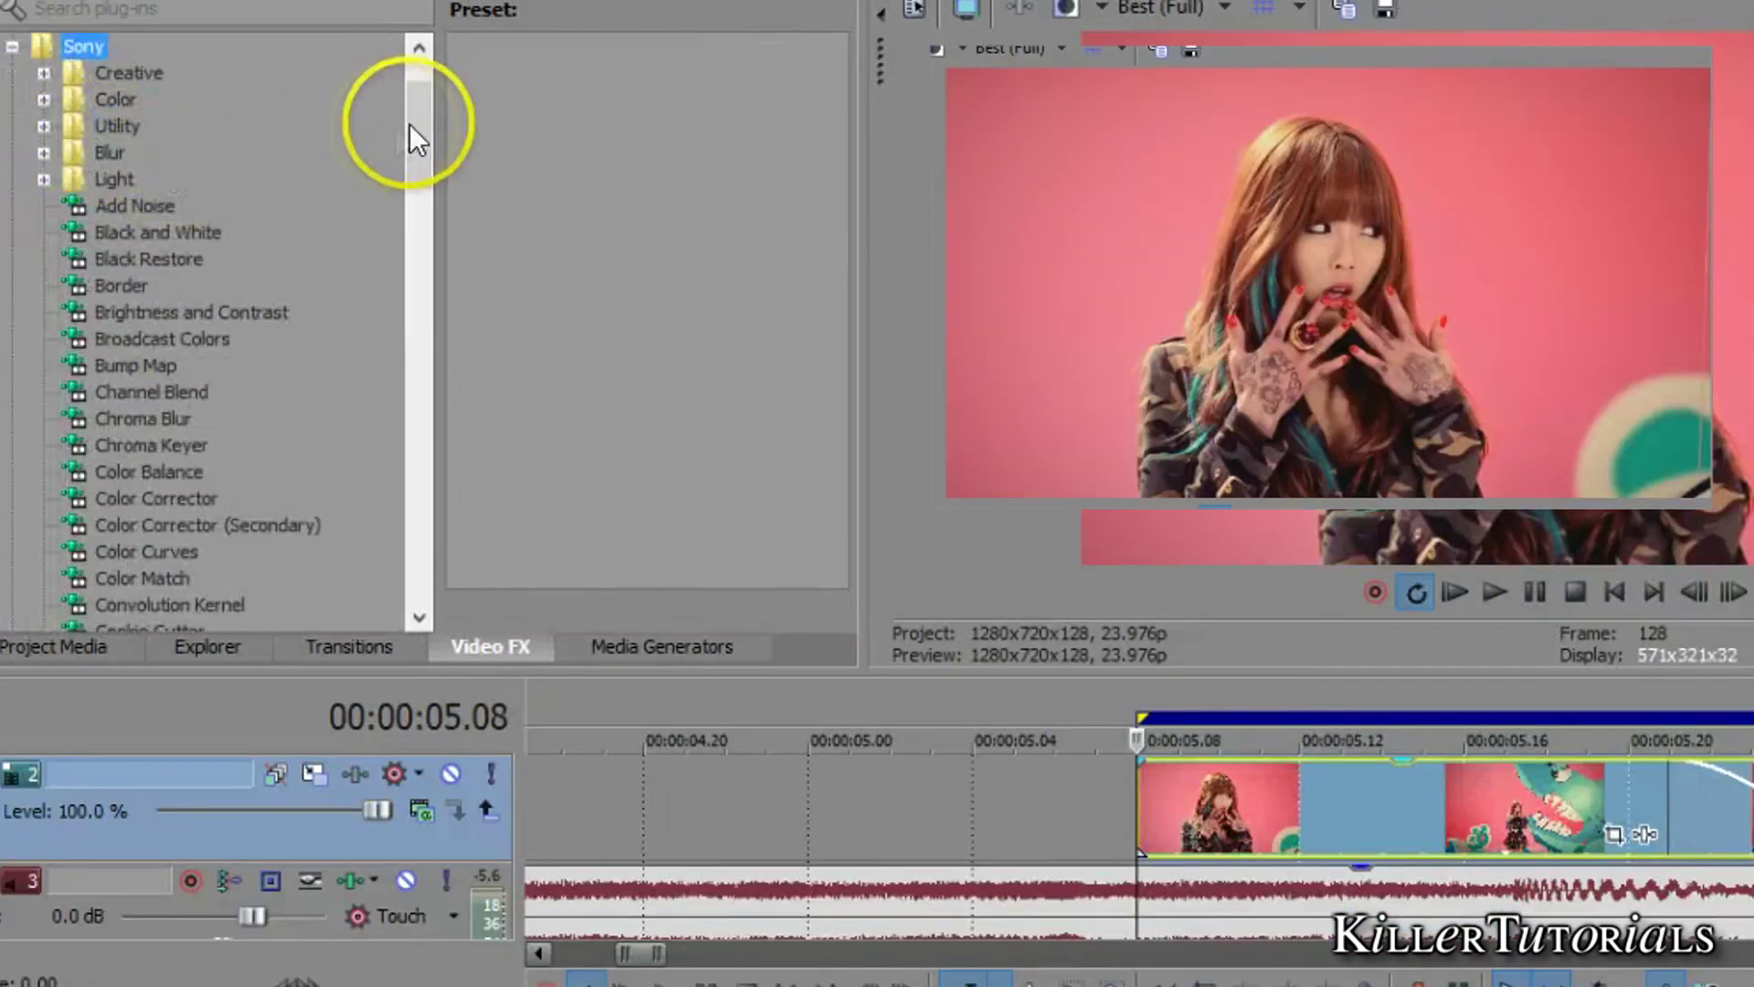
{"action": "left_click_drag", "start_coordinate": [410, 126], "coordinate": [420, 261]}
Add Sony Invert to the pink-background clip, keyframing Blend from 1.000 to 0 around 00:00:00.08, then later
{"action": "left_click_drag", "start_coordinate": [102, 206], "coordinate": [1326, 810]}
{"action": "left_click", "coordinate": [704, 234]}
{"action": "left_click", "coordinate": [530, 441]}
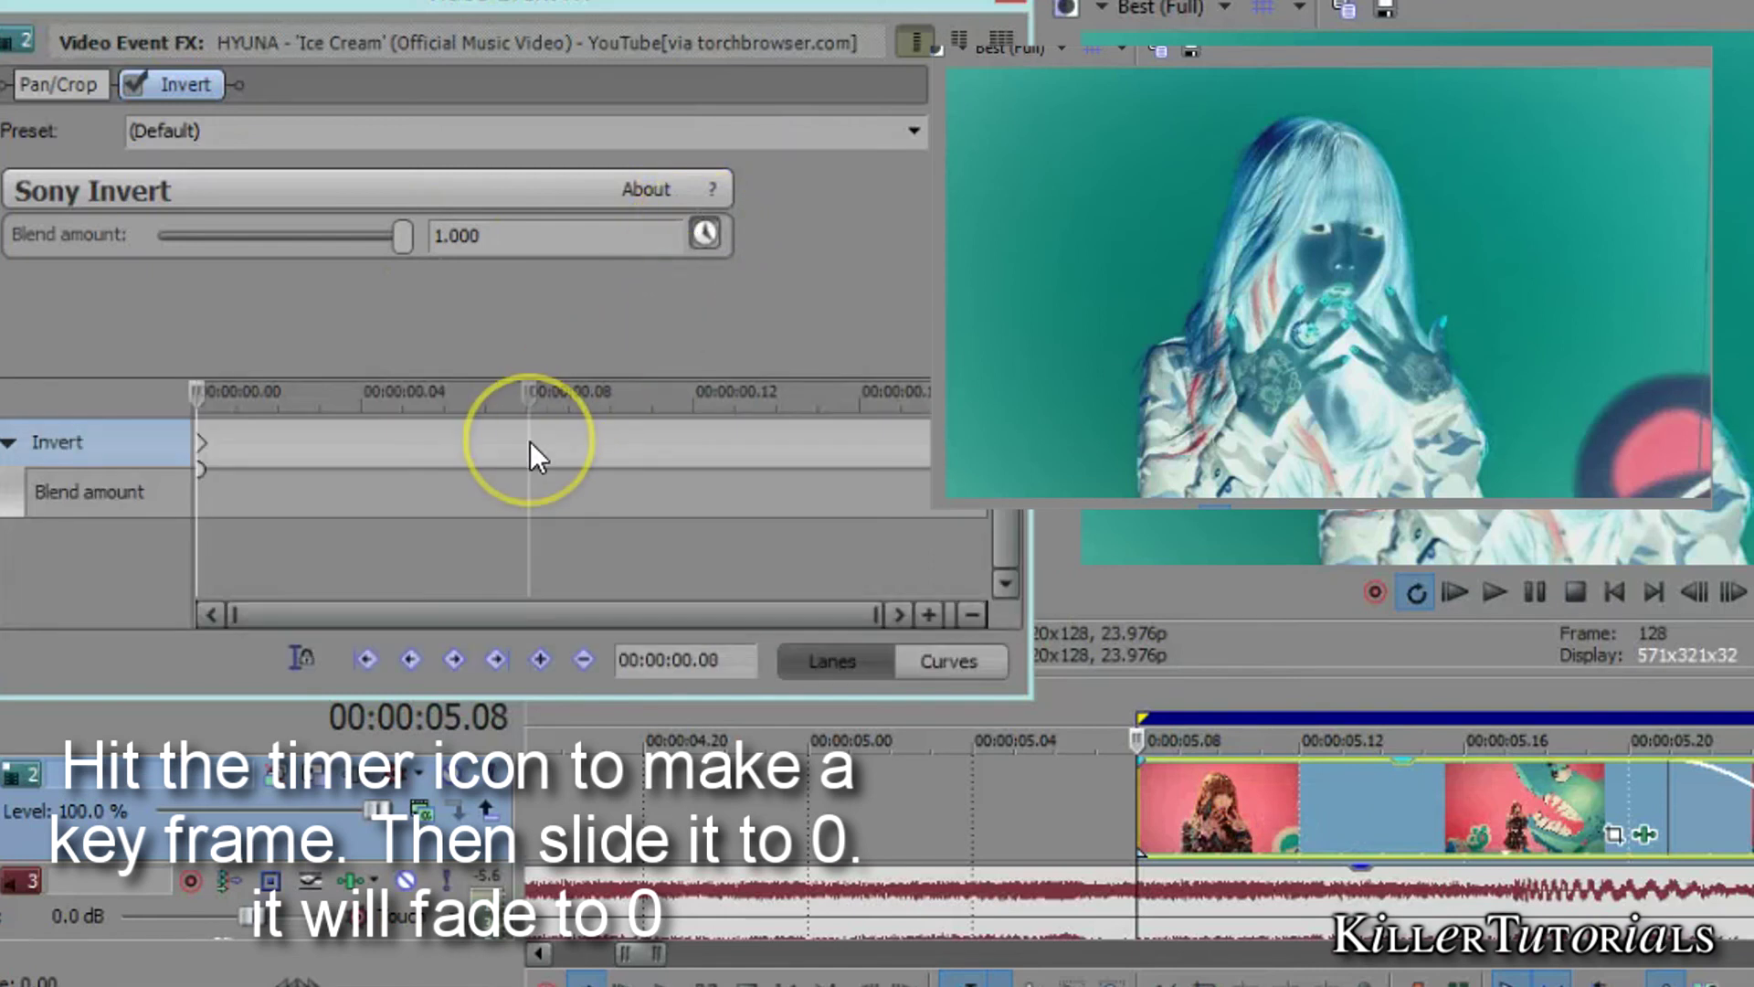
{"action": "left_click_drag", "start_coordinate": [407, 233], "coordinate": [149, 232]}
{"action": "key", "text": "space"}
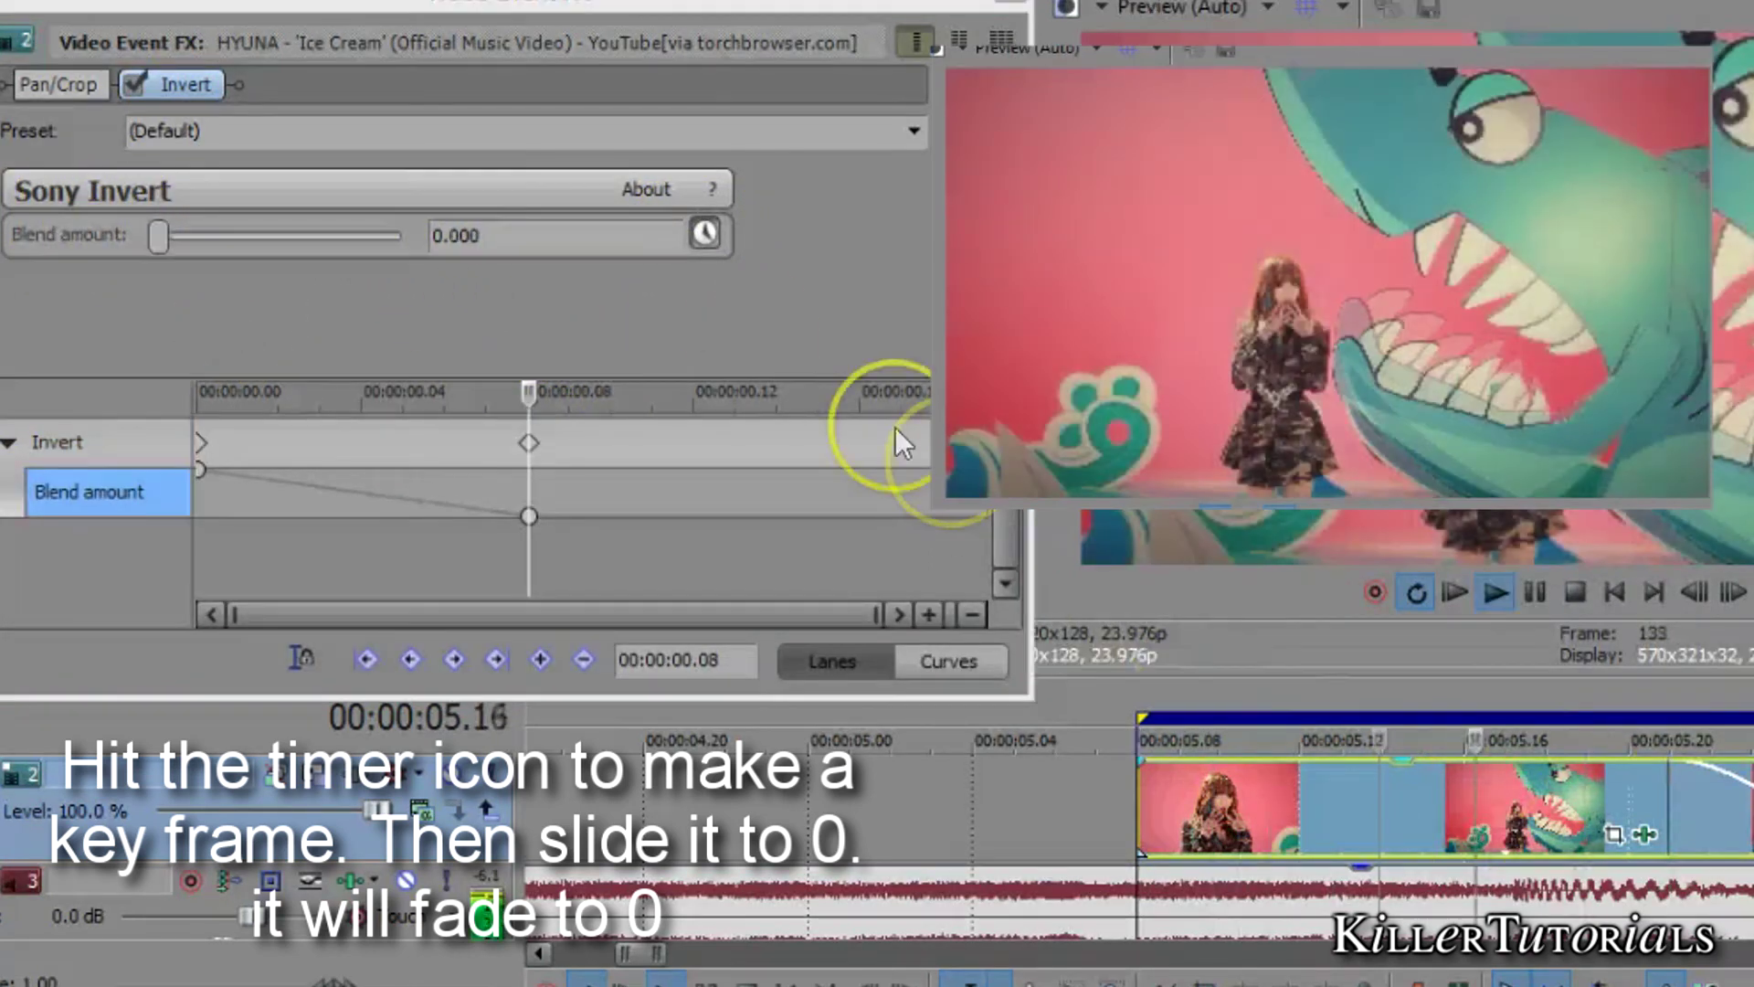
{"action": "left_click_drag", "start_coordinate": [530, 442], "coordinate": [672, 448]}
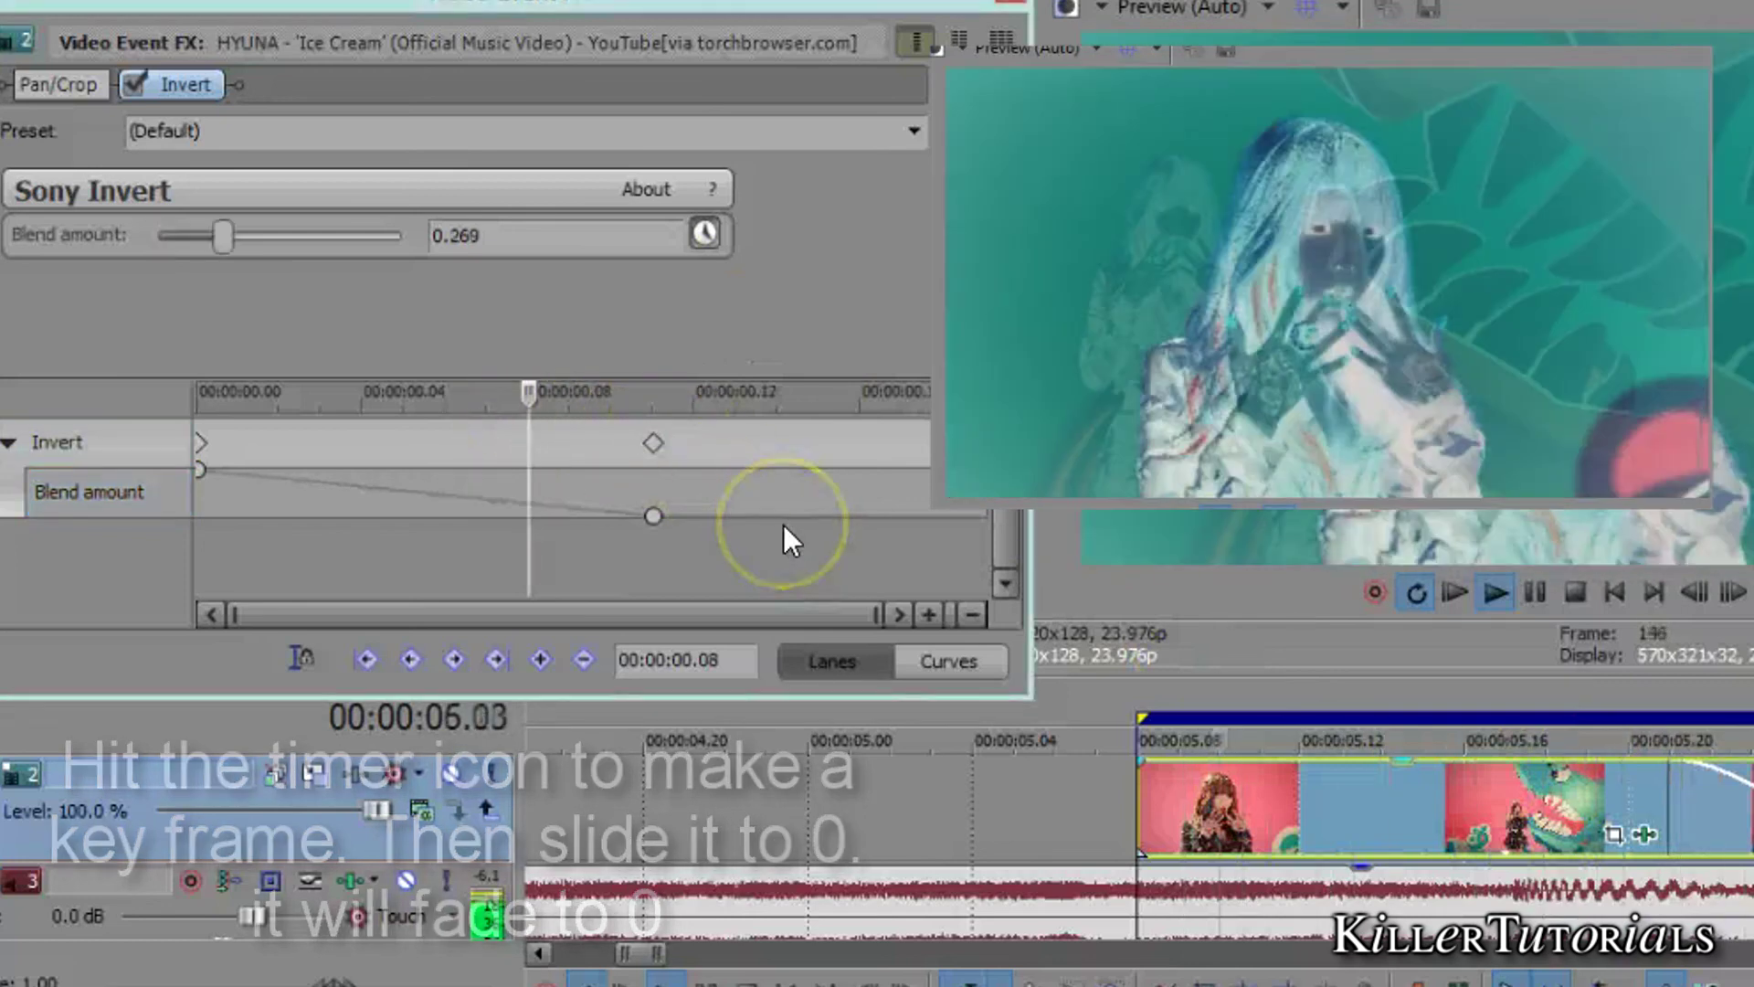